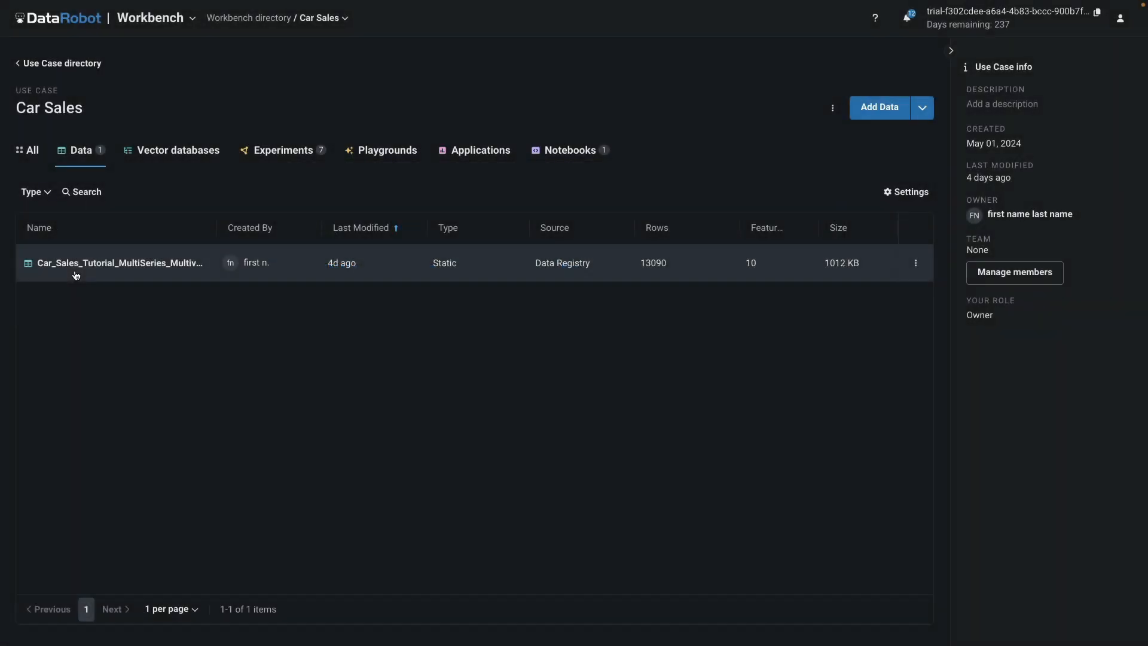
Review the Car Sales use case's dataset actions, list of experiments and notebooks
left_click(915, 263)
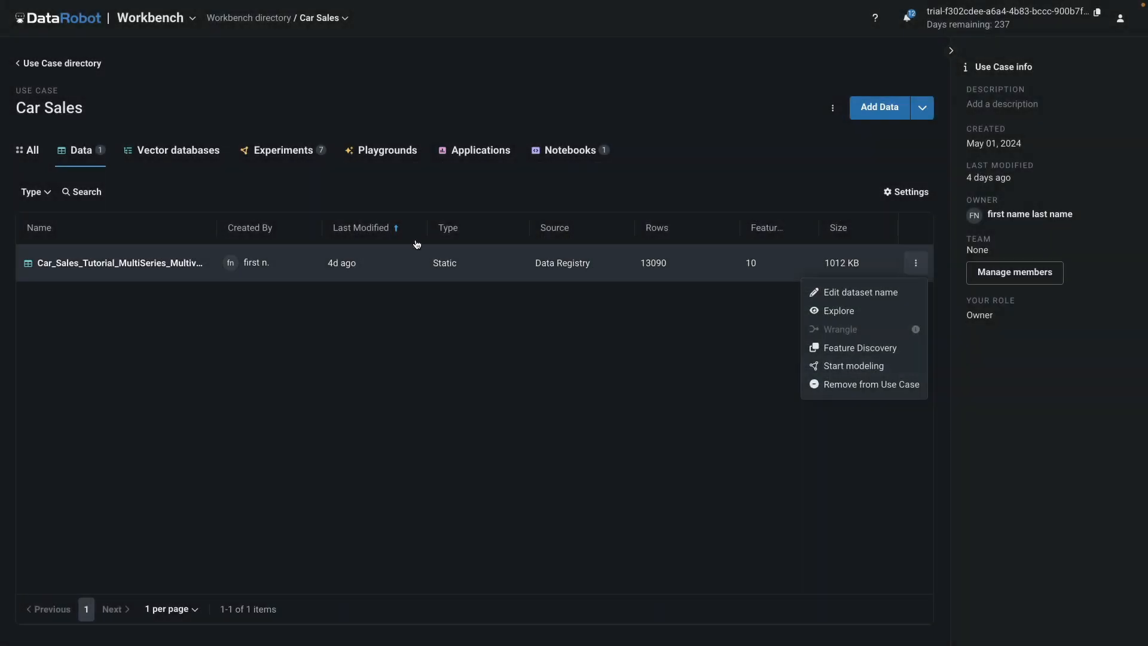
left_click(297, 157)
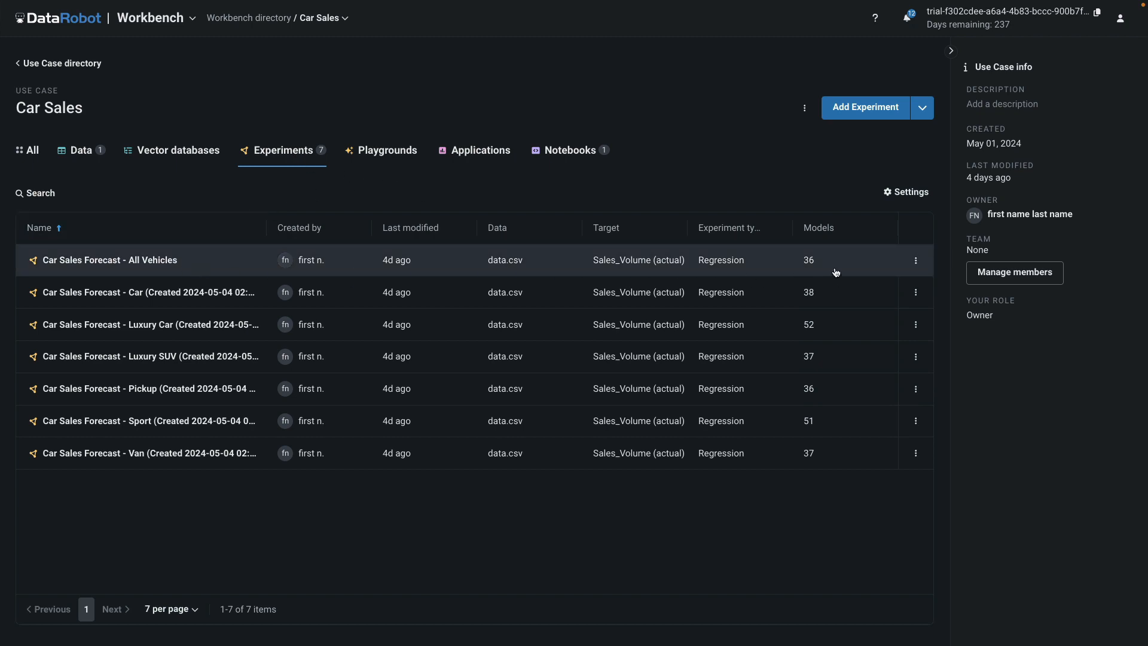
left_click(575, 151)
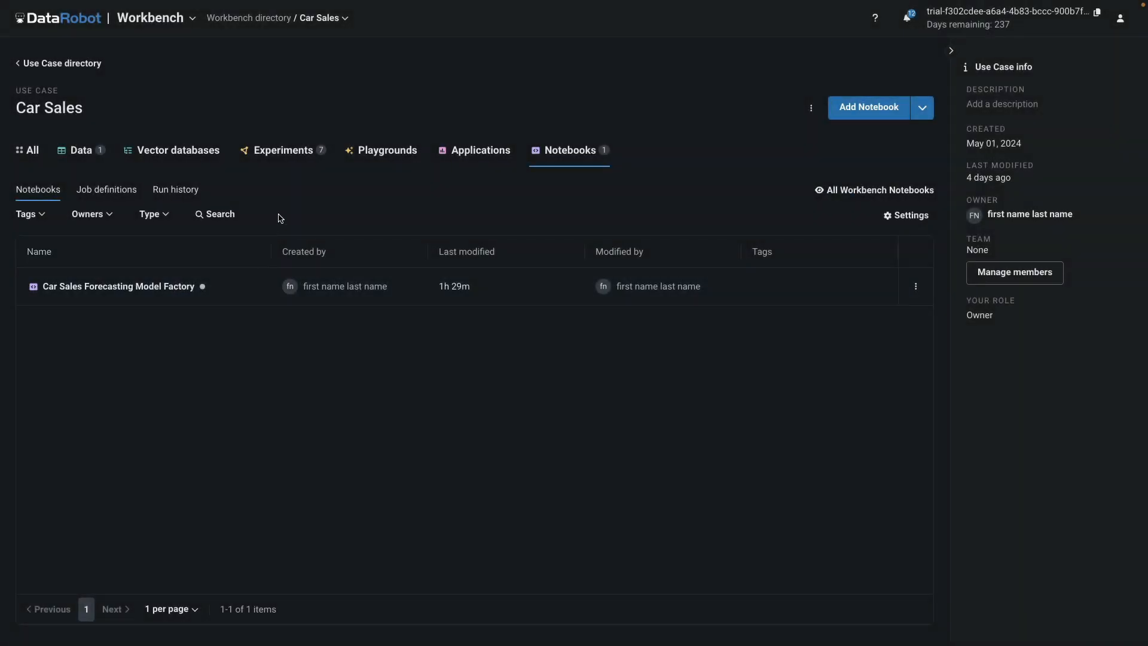
Open the Car Sales Forecast - All Vehicles experiment and inspect the blueprint of its starred Light Gradient Boosting on ElasticNet Predictions model
left_click(289, 156)
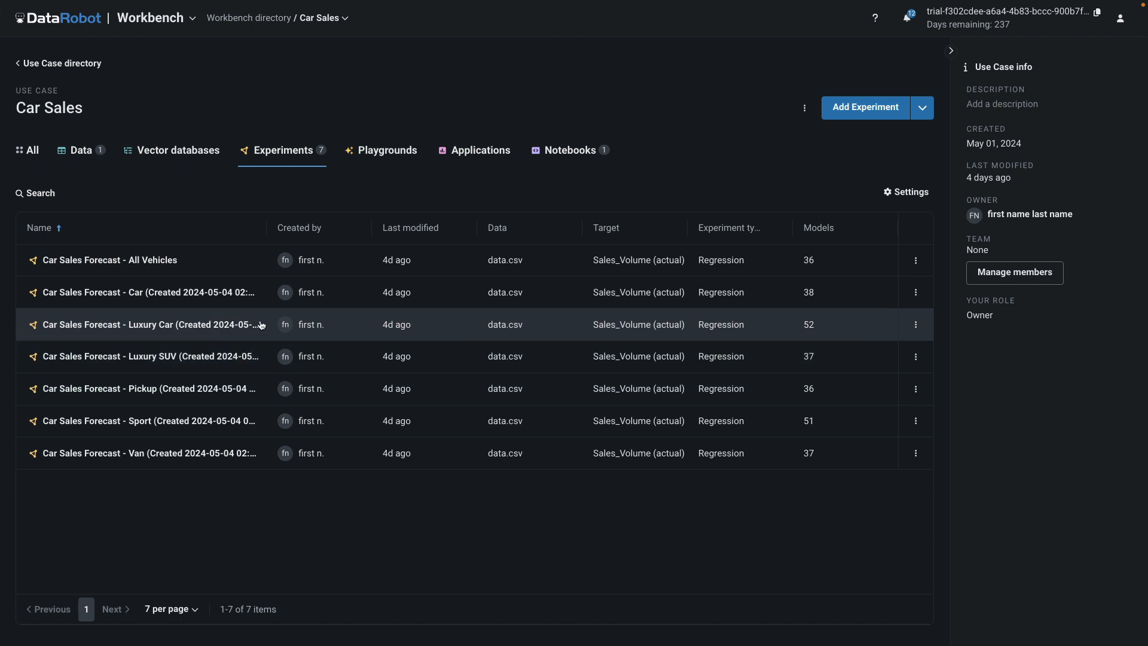
left_click(157, 260)
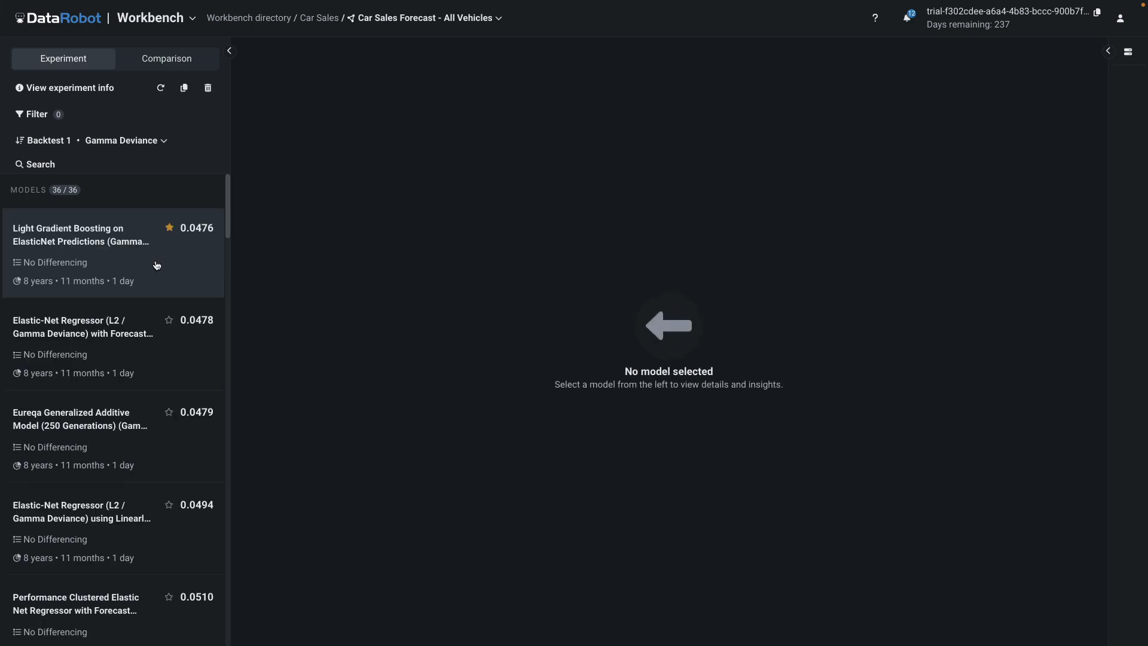
left_click(153, 264)
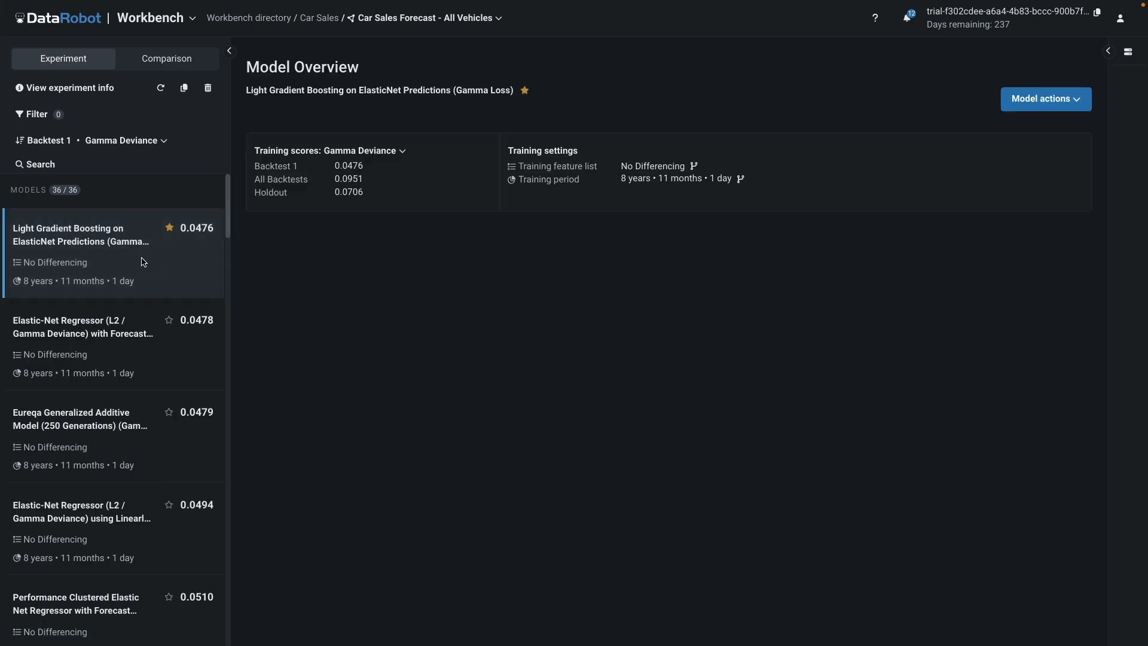
left_click(509, 251)
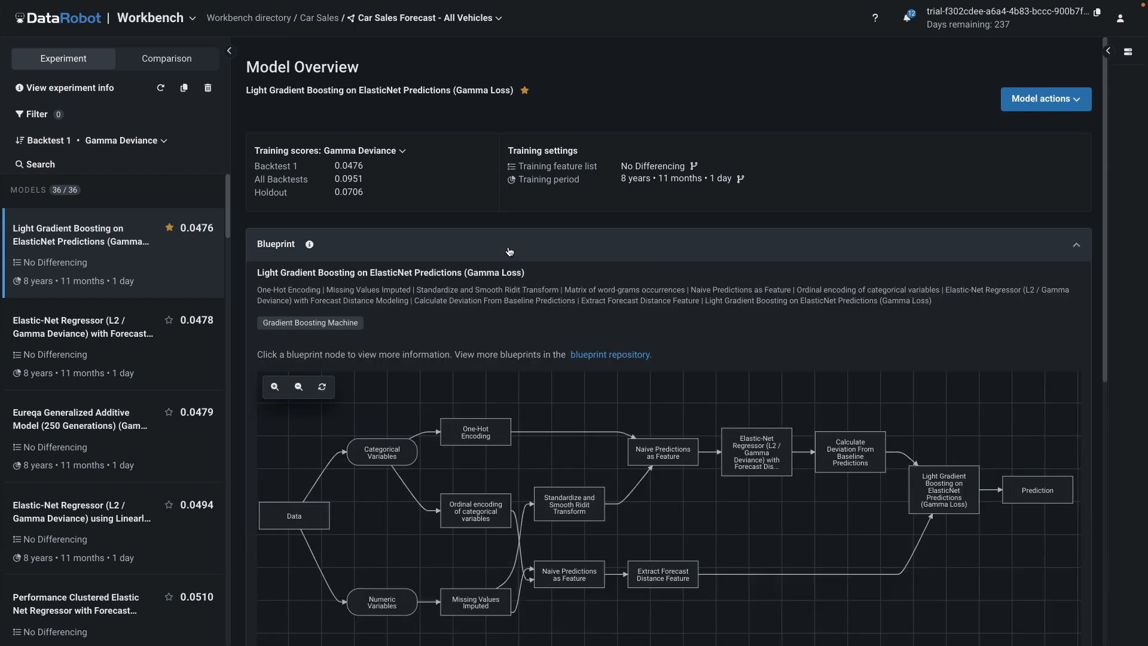
left_click(509, 251)
Examine the model's Feature Impact for derived features, using the Segment = Sport data slice
scroll(640, 242, "down", 1)
left_click(642, 243)
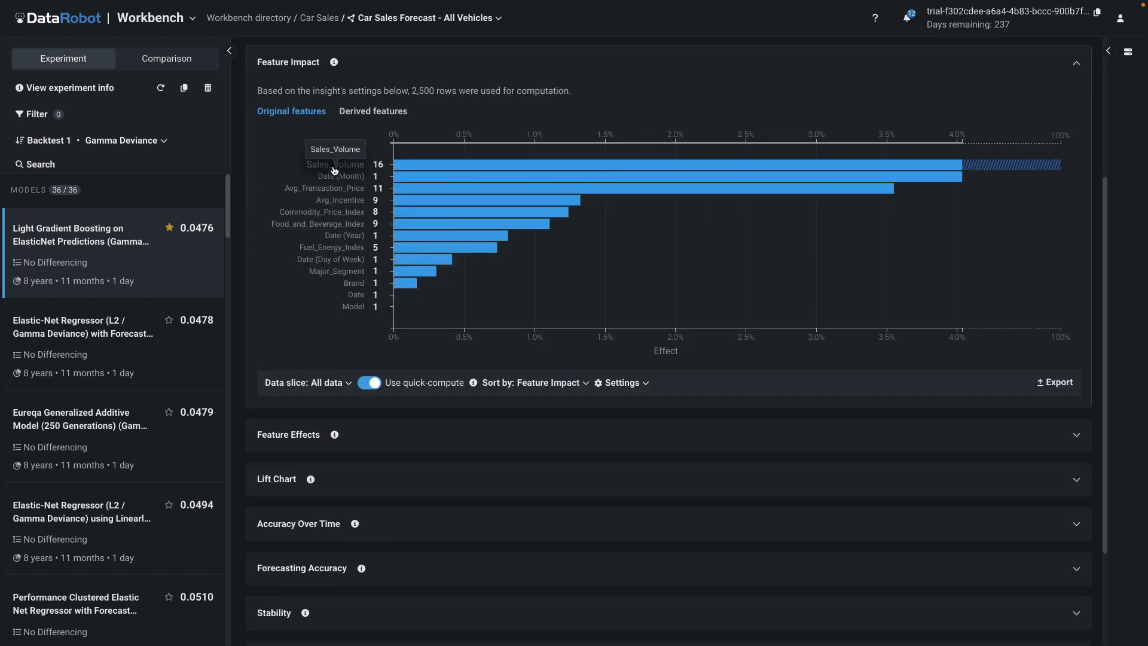
left_click(365, 114)
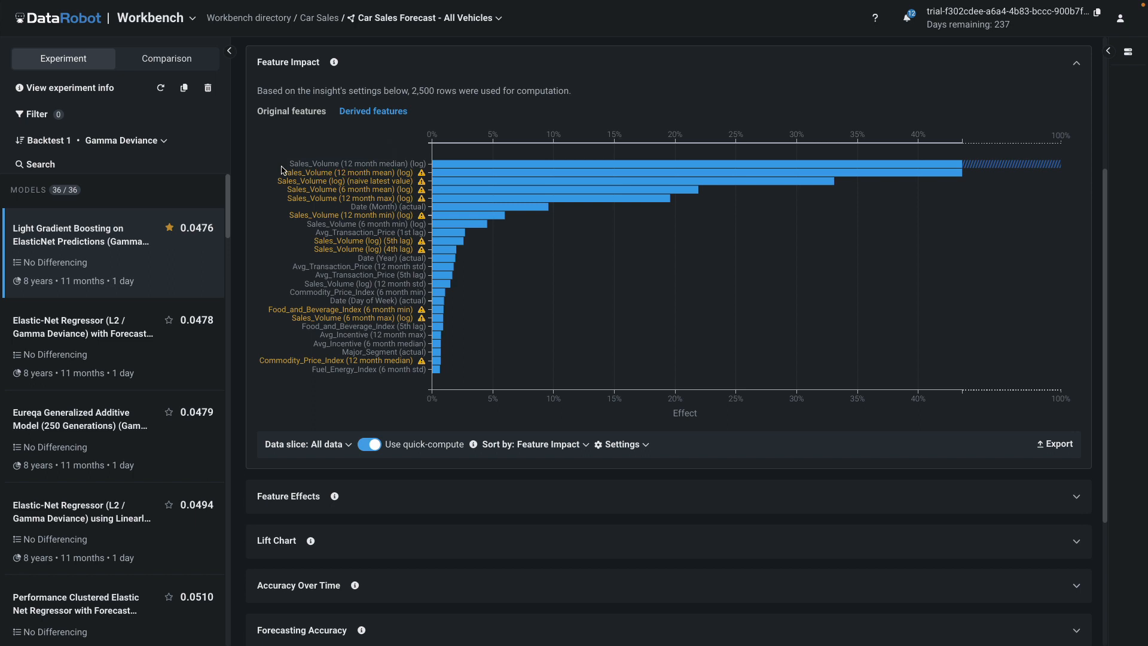
left_click(347, 445)
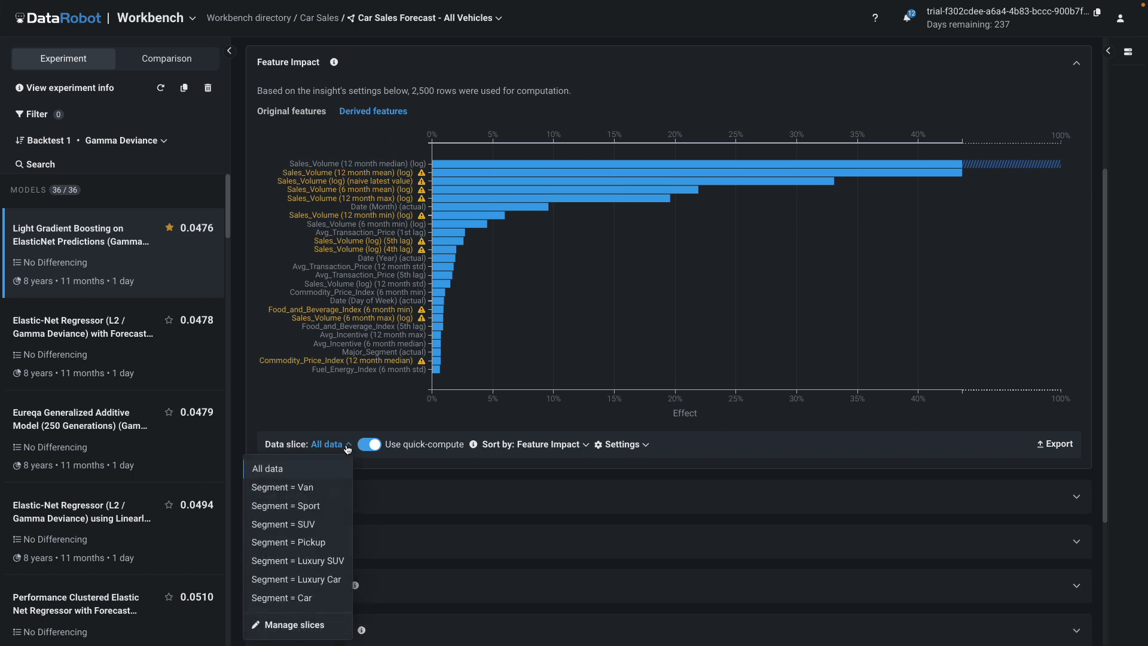
left_click(310, 508)
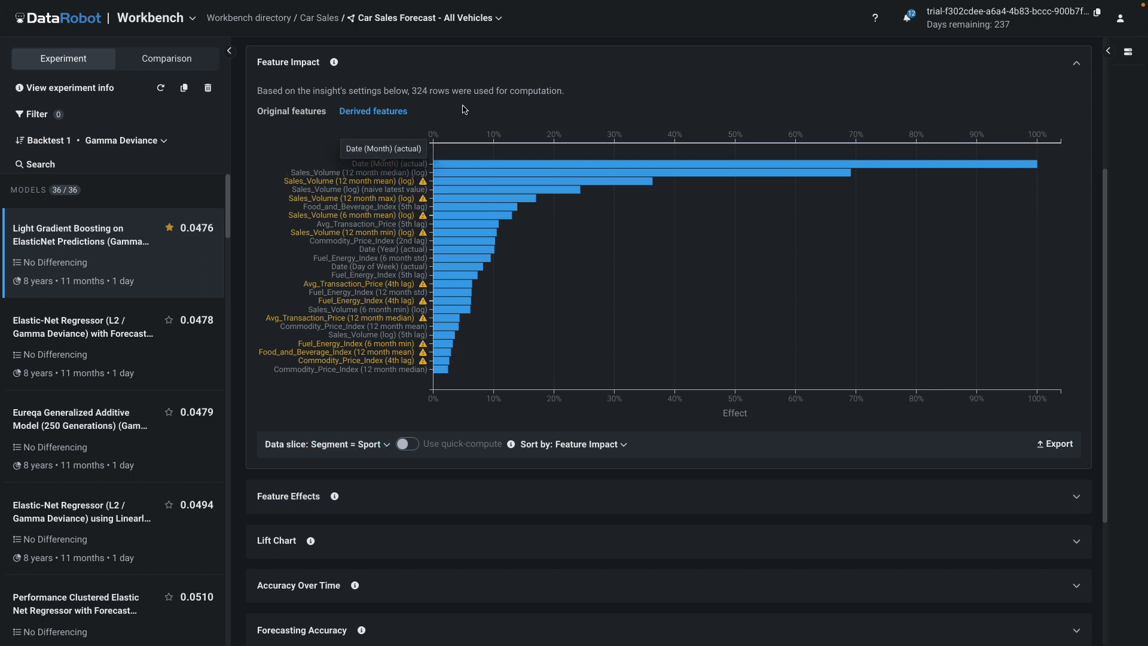
left_click(510, 64)
Examine the Feature Effects of Date (Month) (actual) for the Segment = Sport data slice
left_click(876, 339)
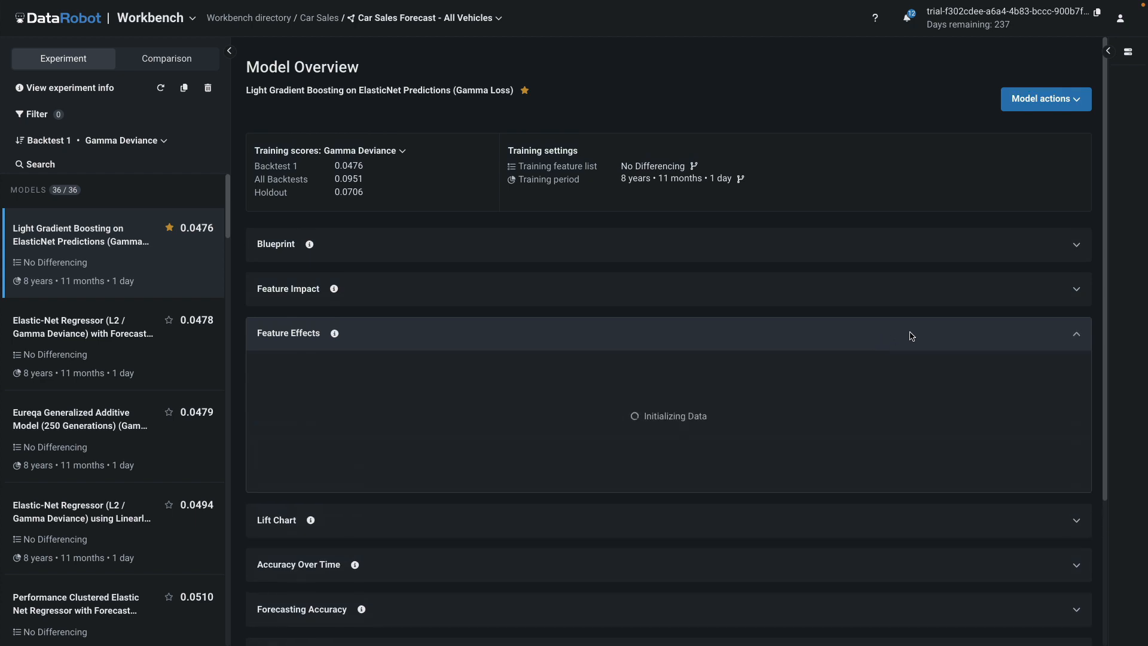
left_click_drag(1105, 179, 1105, 343)
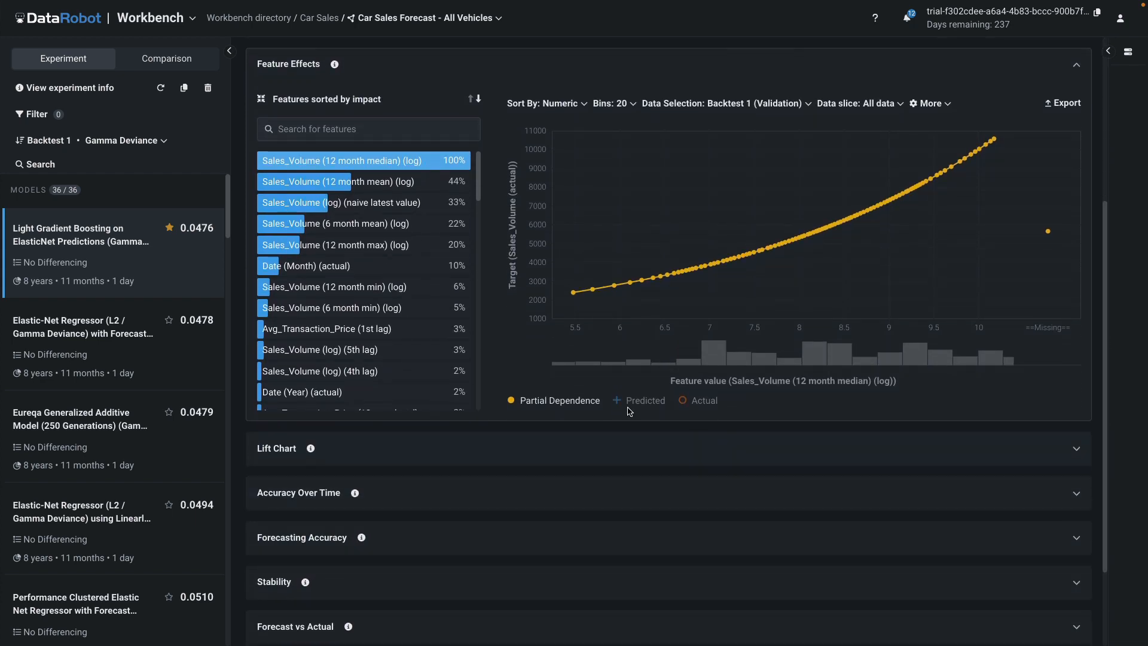
left_click(380, 273)
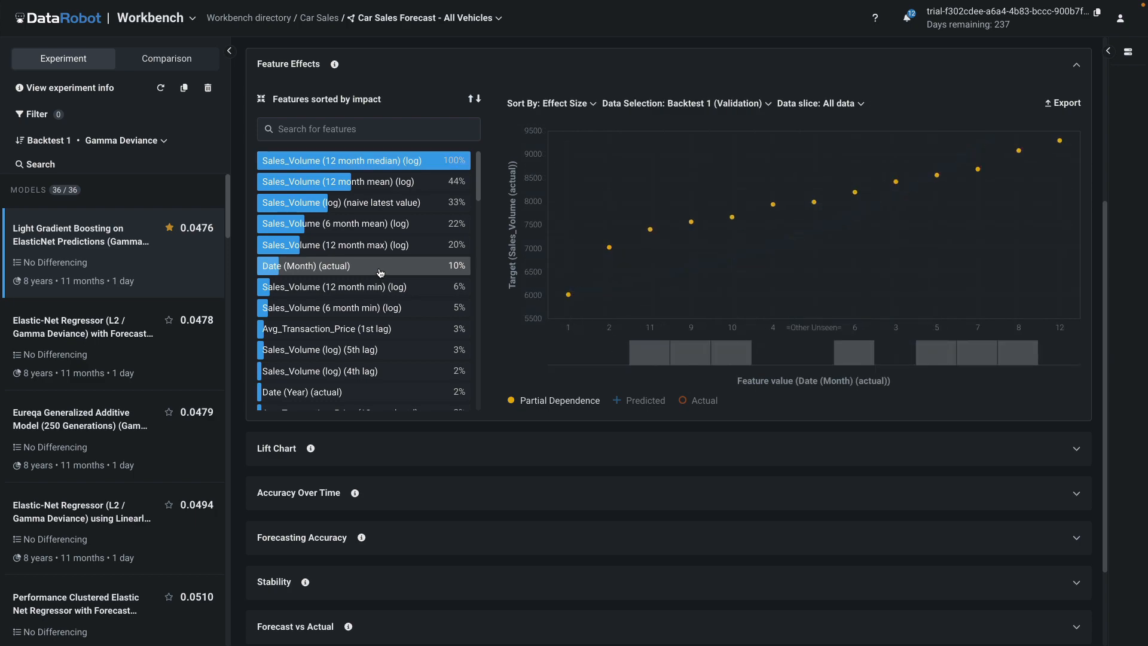
left_click(861, 105)
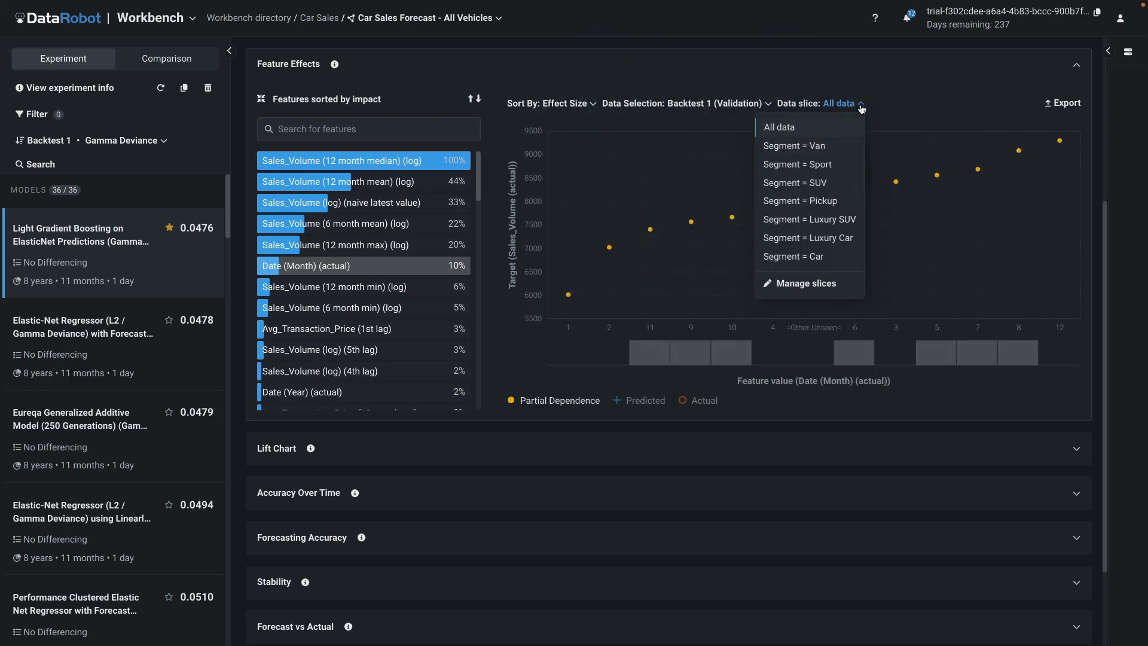
left_click(834, 164)
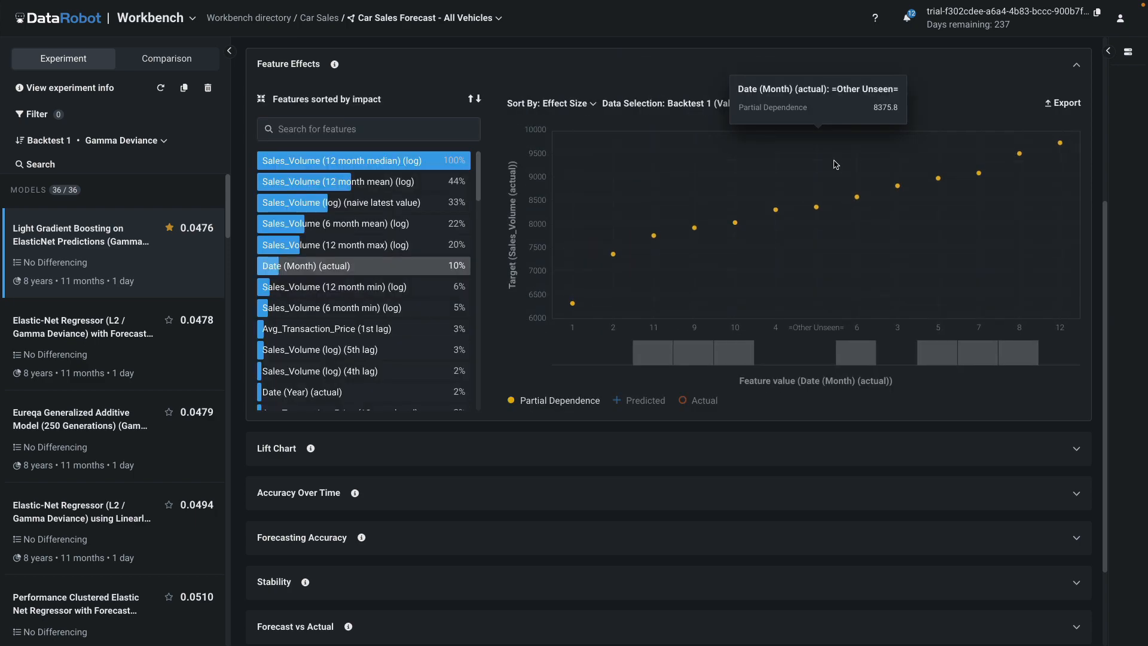
mouse_move(585, 314)
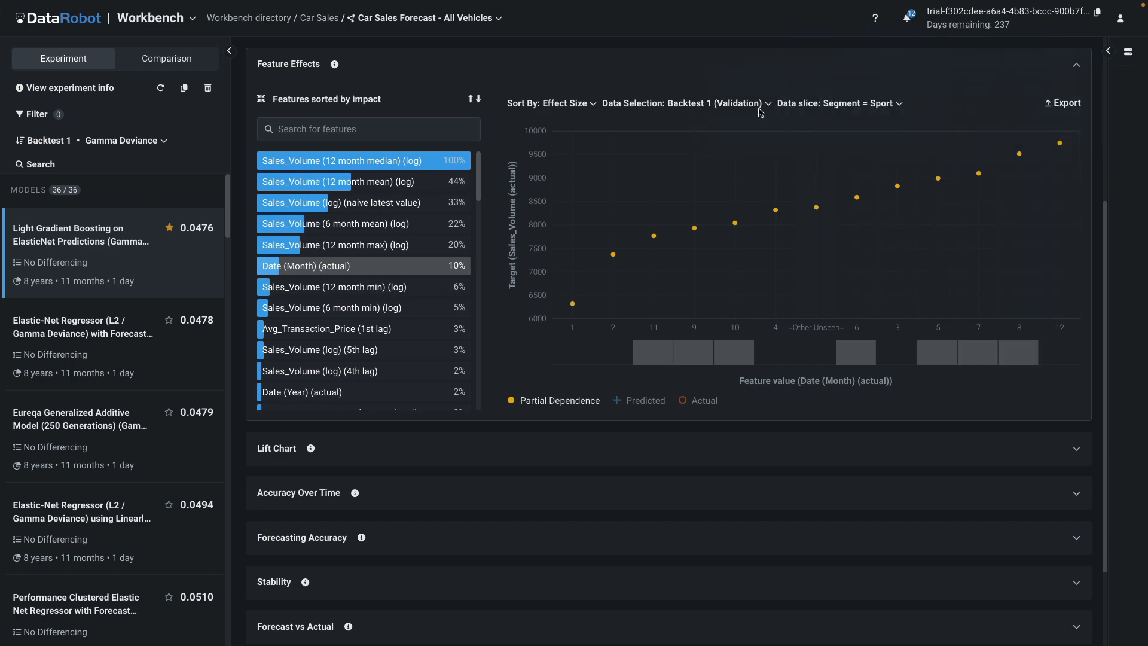
left_click(724, 70)
View Accuracy Over Time for the Audi A6 series and narrow the plotted time range to the most recent period
left_click(647, 375)
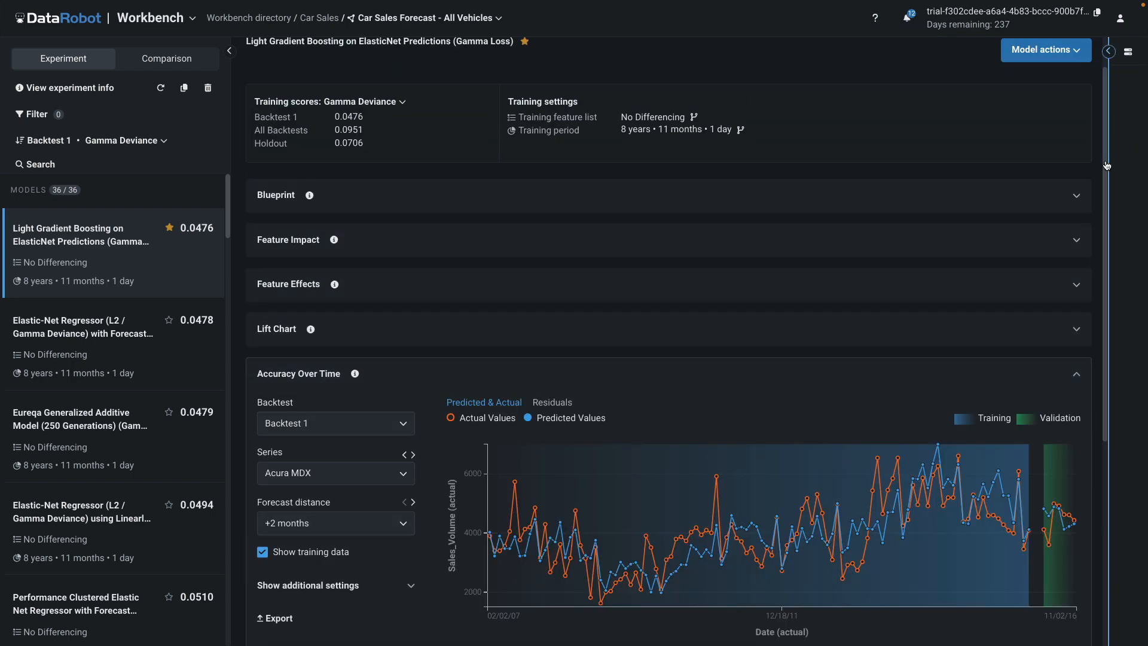
left_click_drag(1105, 152, 1108, 327)
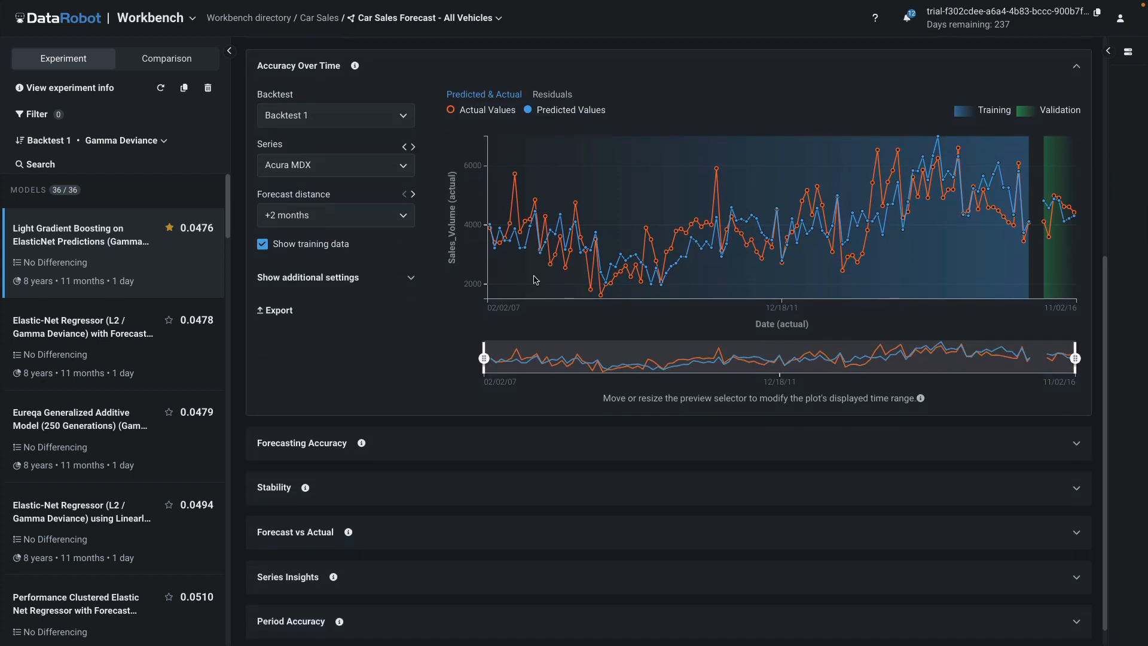
left_click(401, 167)
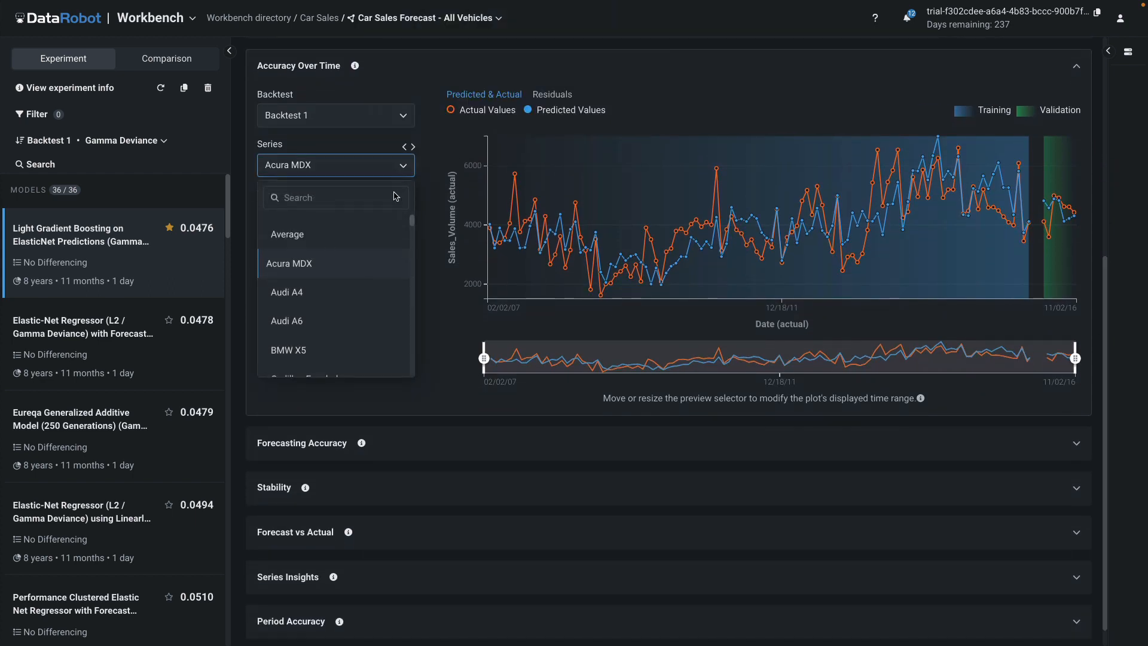
left_click(366, 323)
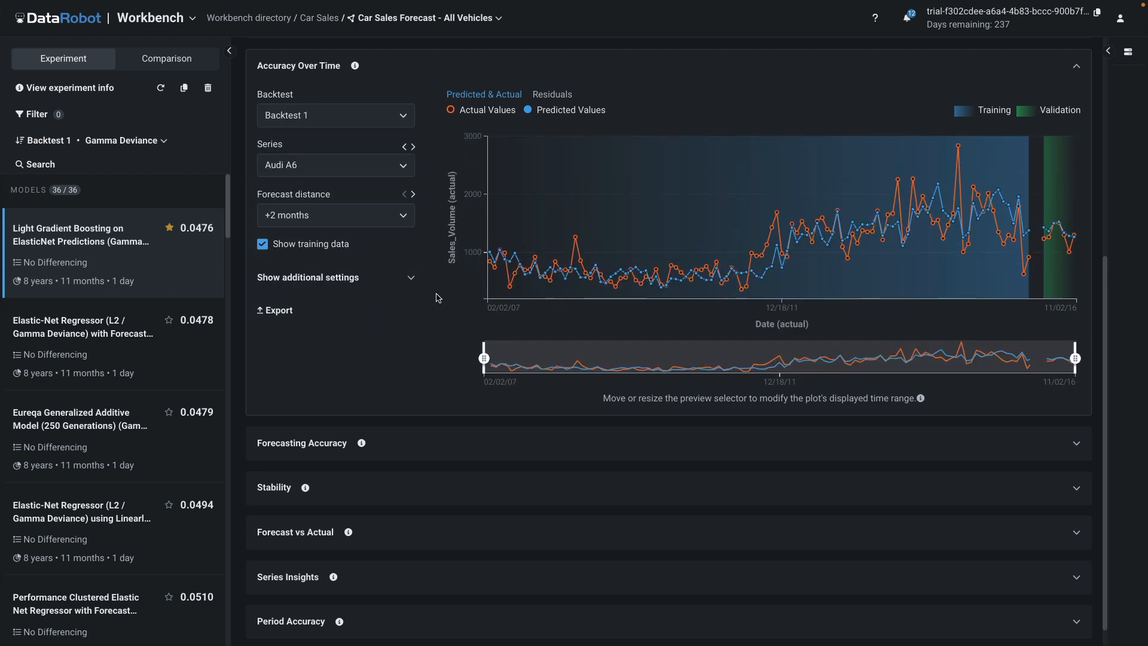
left_click_drag(481, 356, 945, 365)
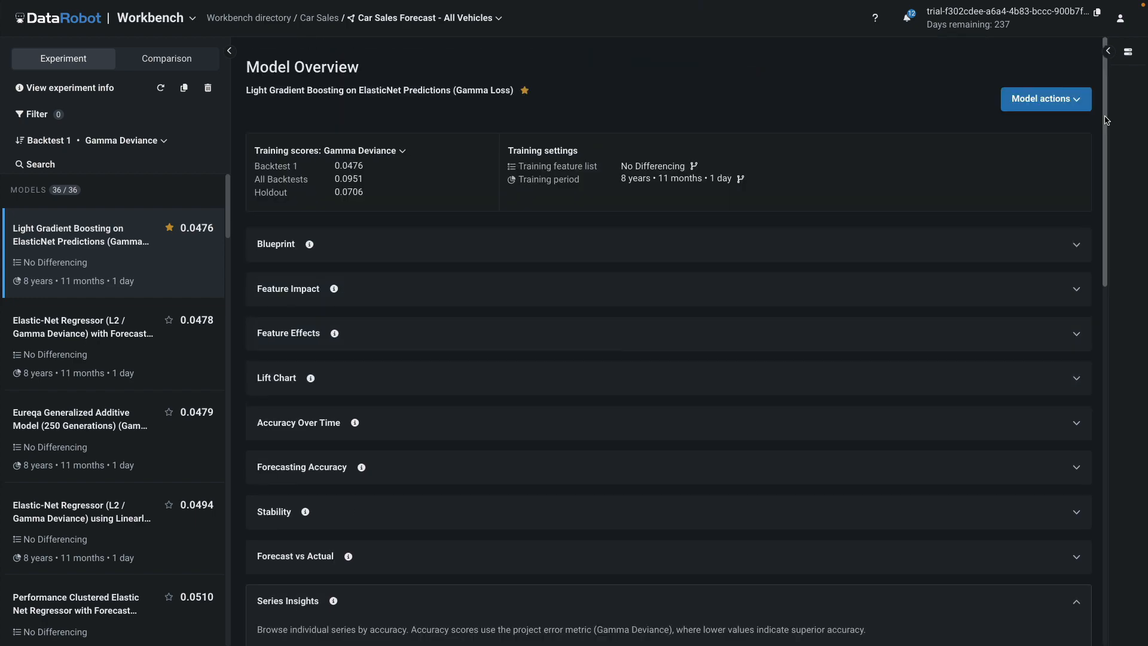
Compare the most and least accurate vehicle series in Series Insights by sorting on Backtest 1 ascending, then descending
left_click_drag(1106, 132, 1103, 471)
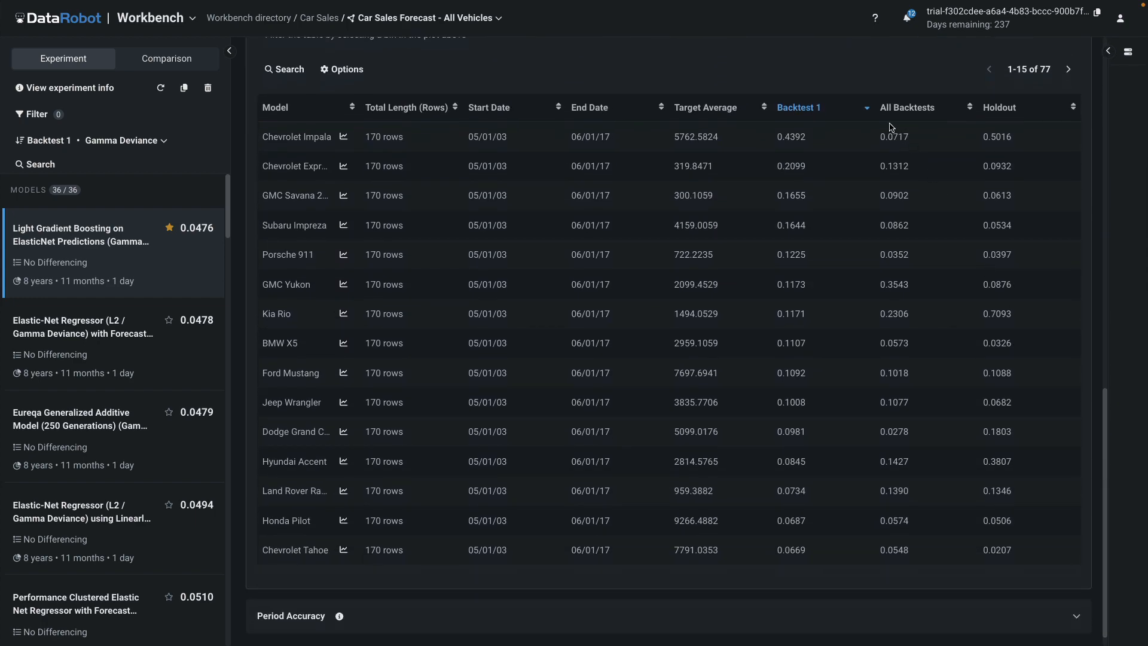
left_click(868, 112)
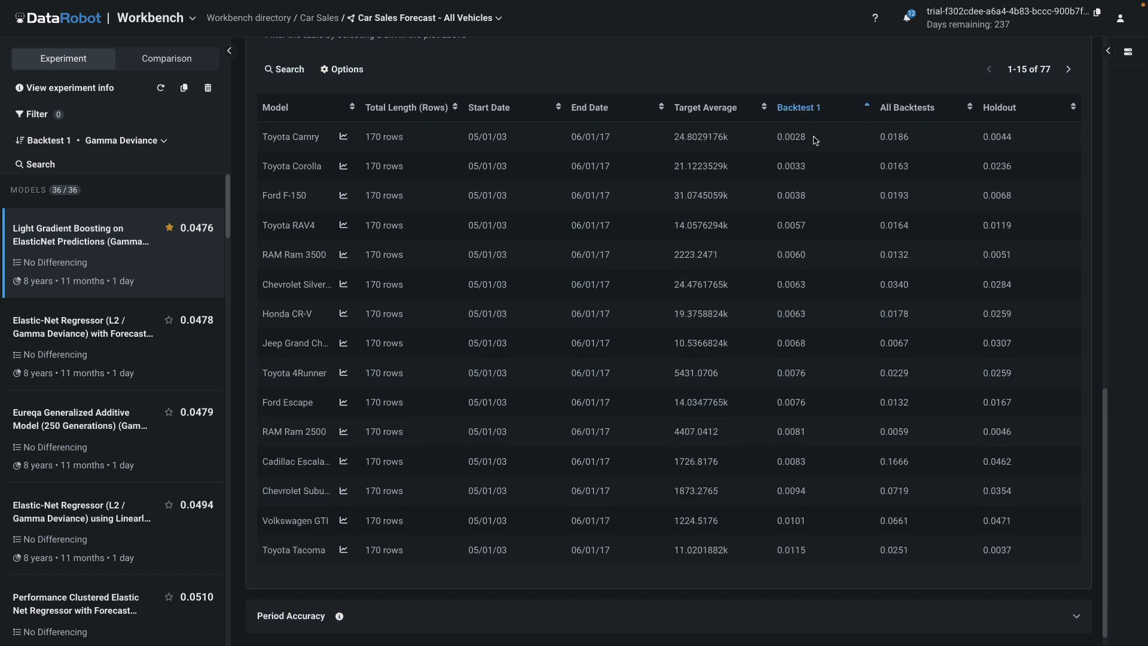
left_click(868, 107)
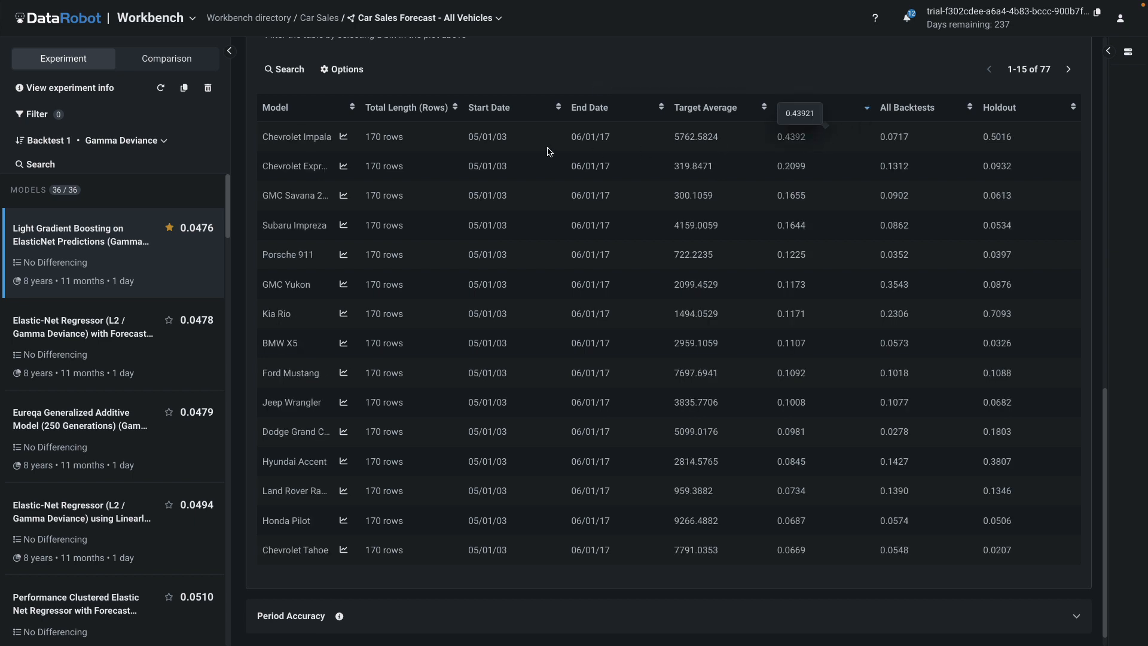
Open the Car Sales Forecast - Car experiment from the use case and inspect the blueprint of its starred Ridge Regressor model
left_click(326, 19)
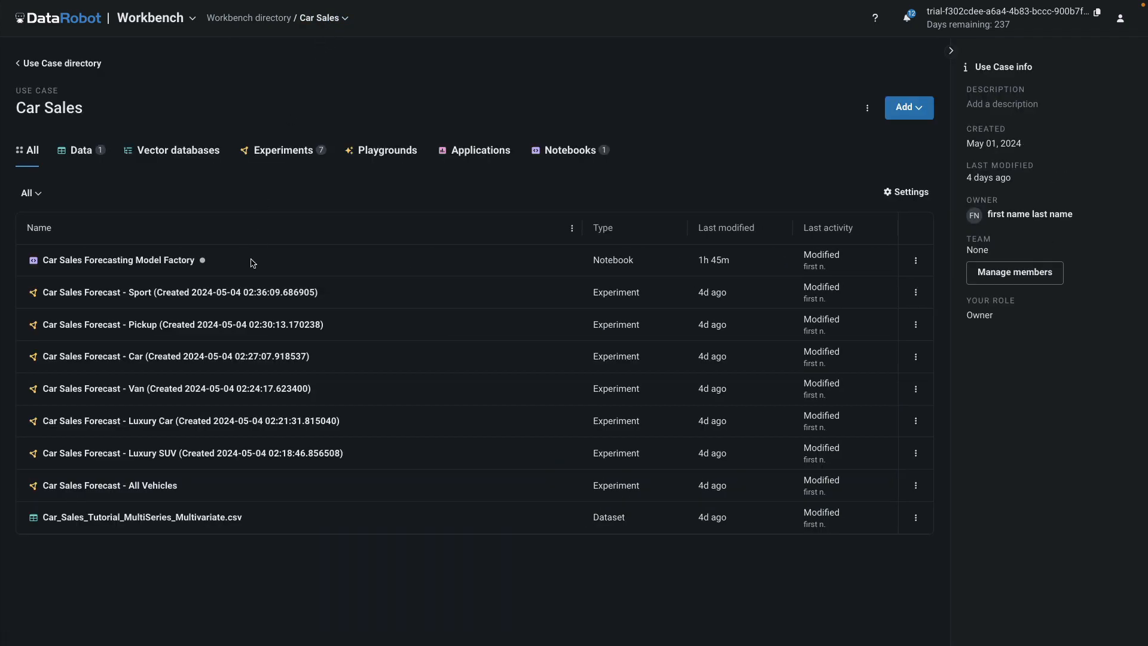
left_click(248, 358)
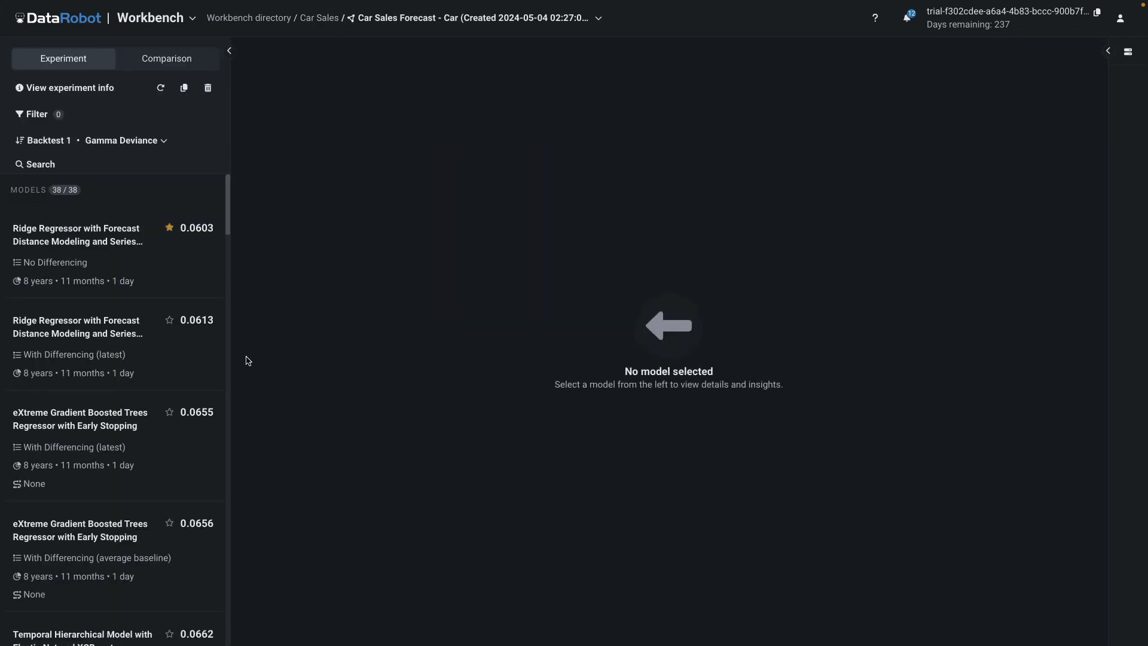
left_click(186, 260)
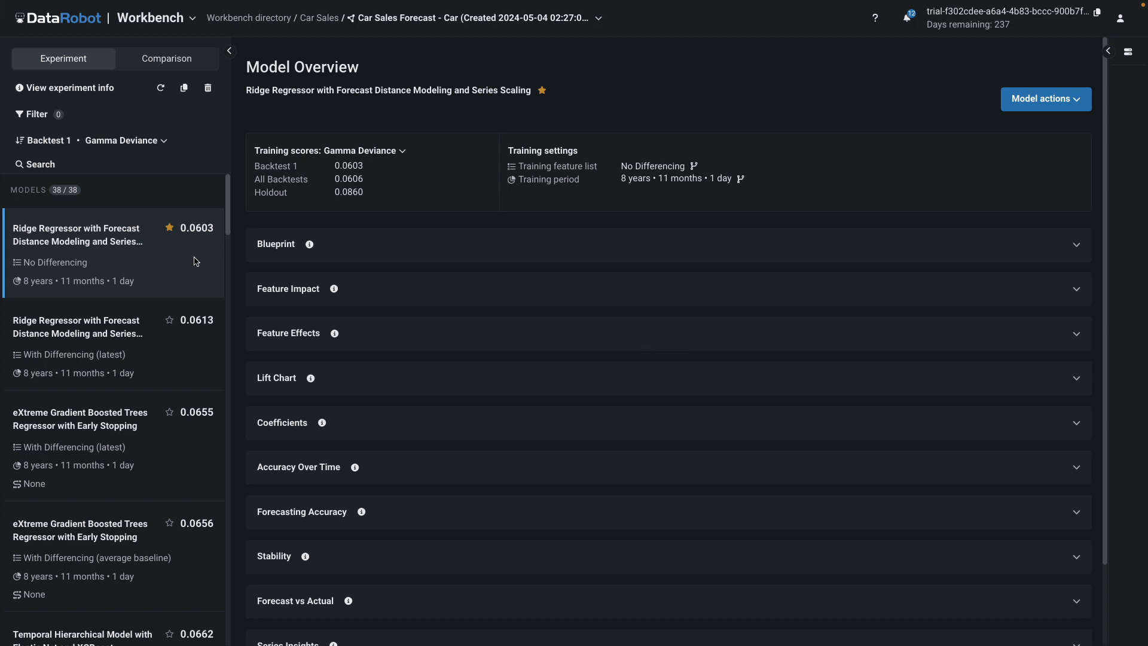
left_click(507, 250)
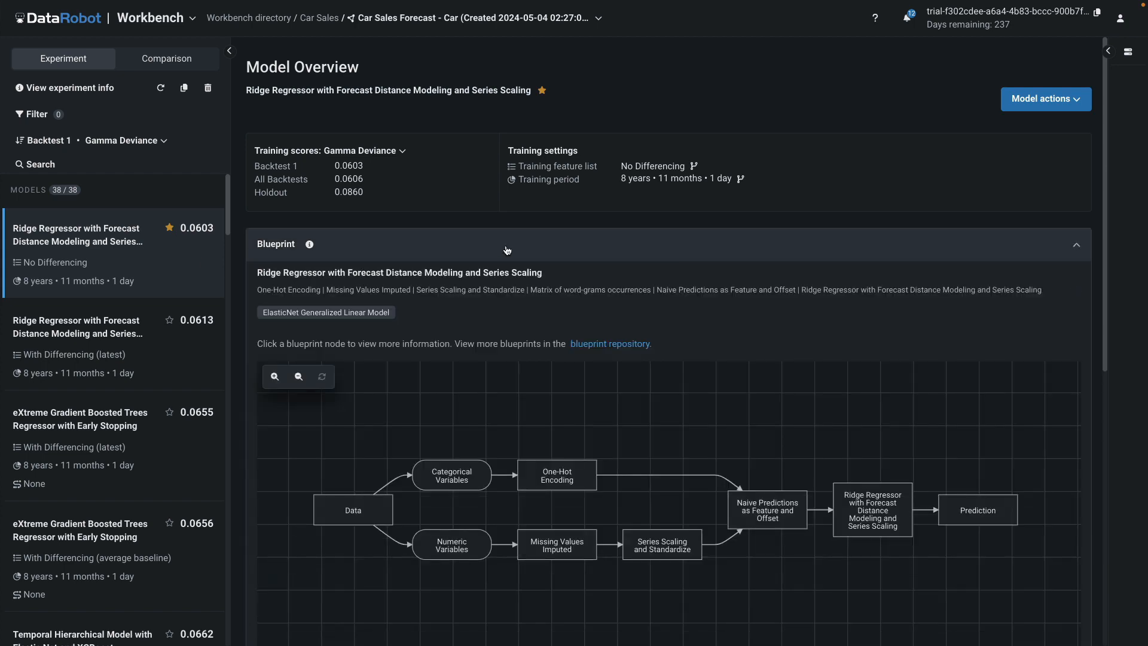
left_click(506, 250)
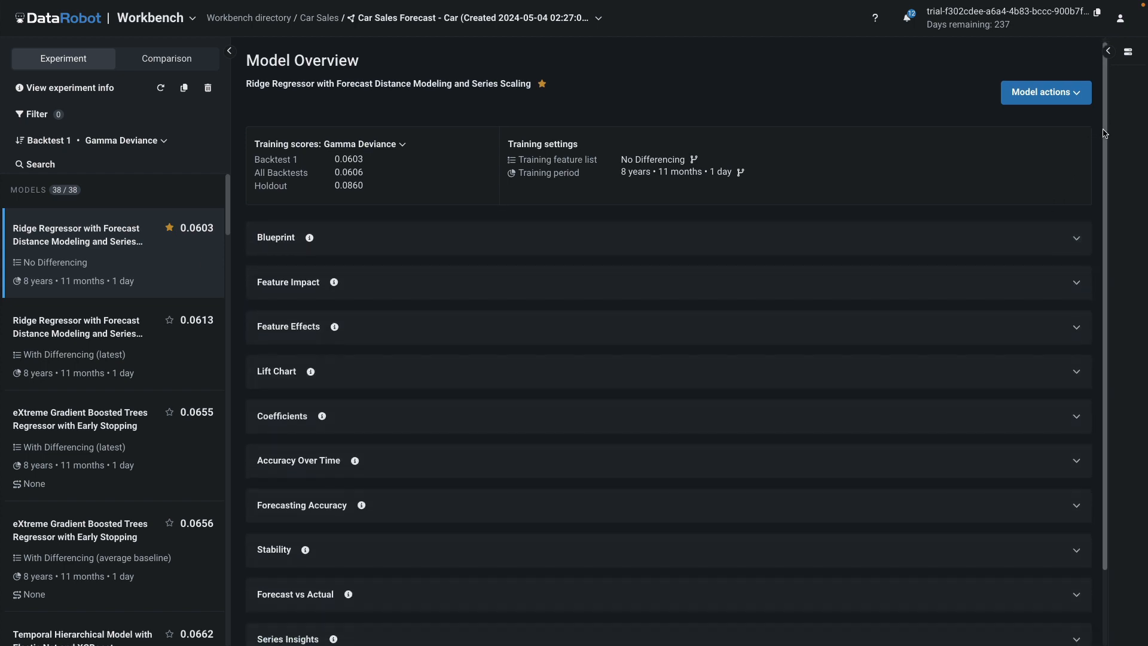
Check the Car model's Series Insights sorted by Backtest 1 in both directions, and return to the Car Sales use case
scroll(737, 573, "down", 2)
left_click(550, 563)
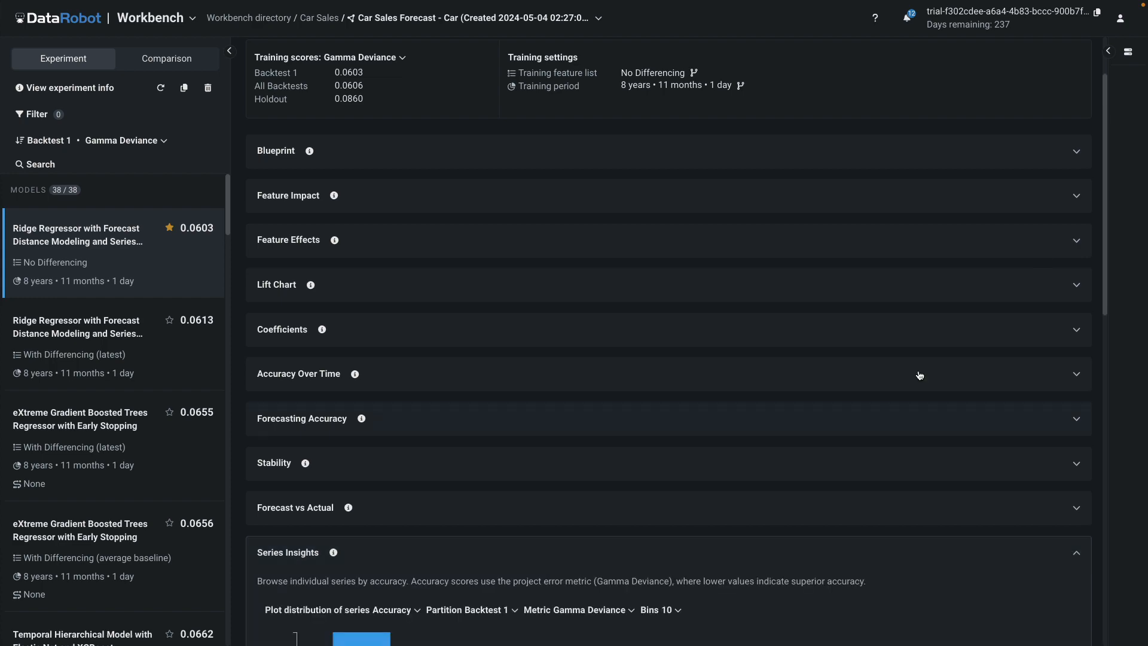
scroll(1111, 289, "down", 5)
scroll(1111, 289, "down", 10)
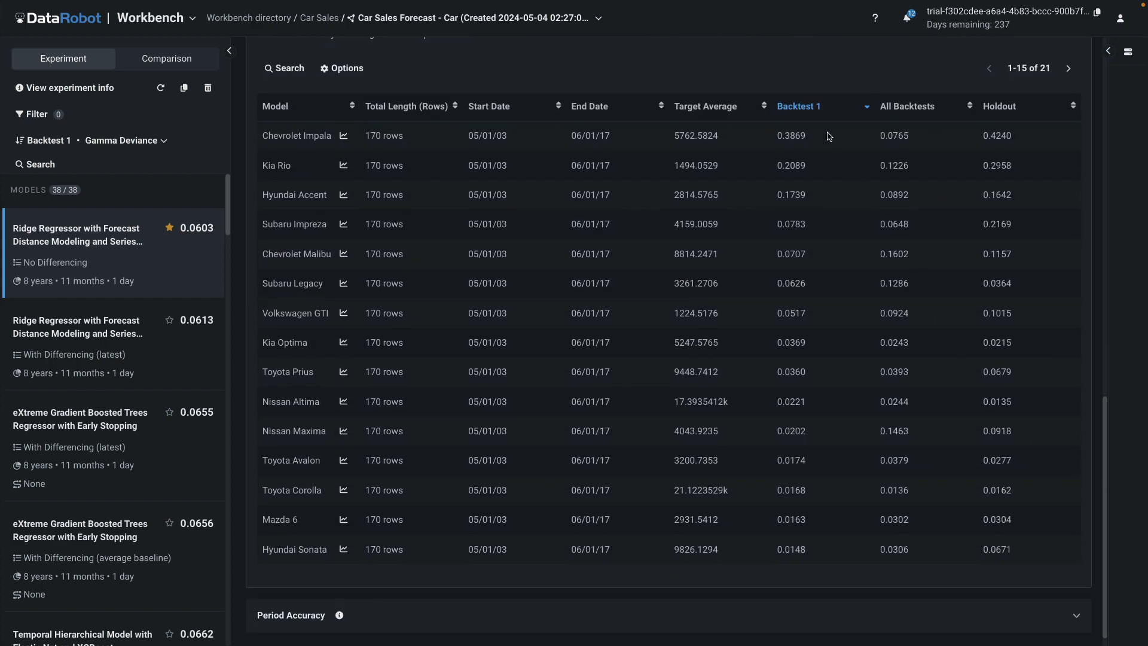
left_click(867, 107)
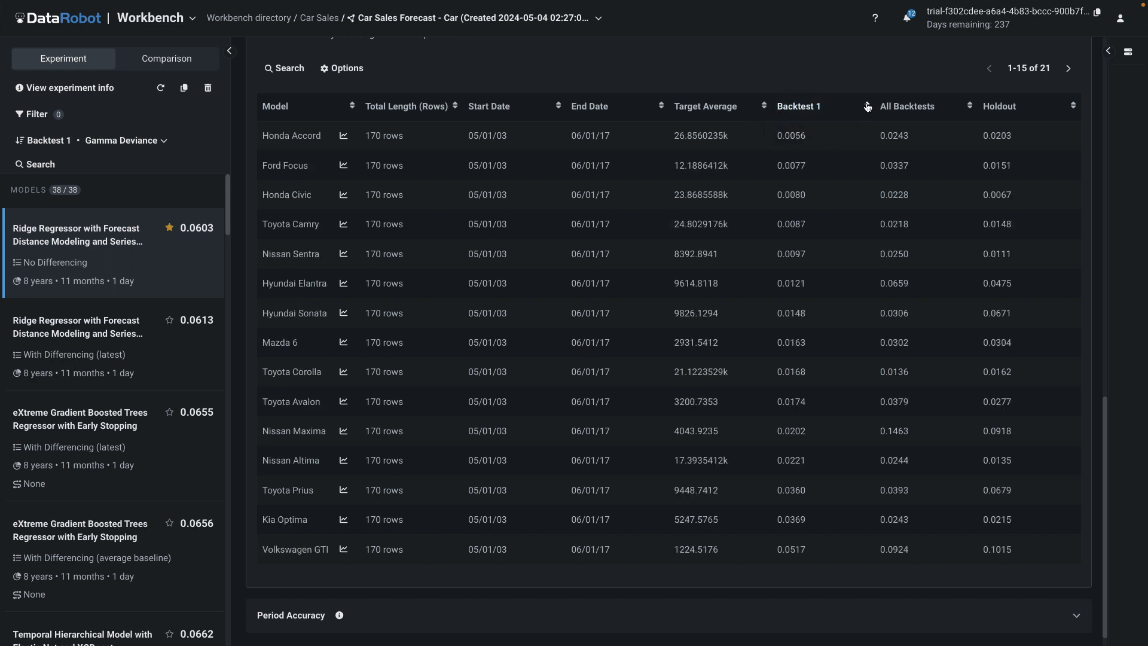
left_click(868, 107)
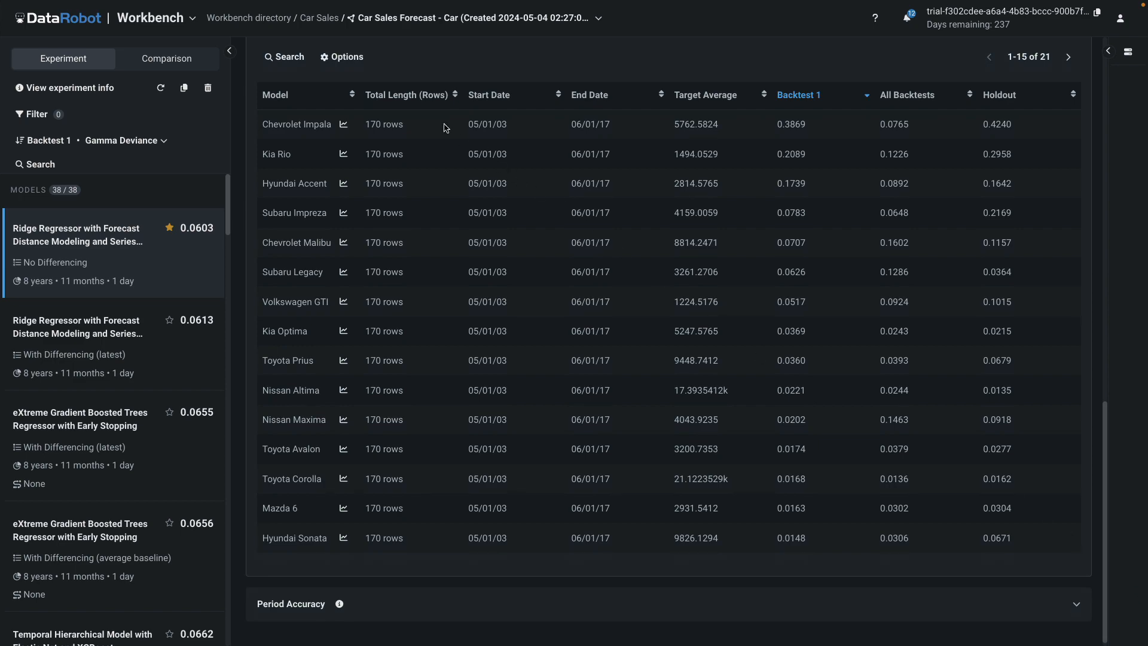
left_click(319, 18)
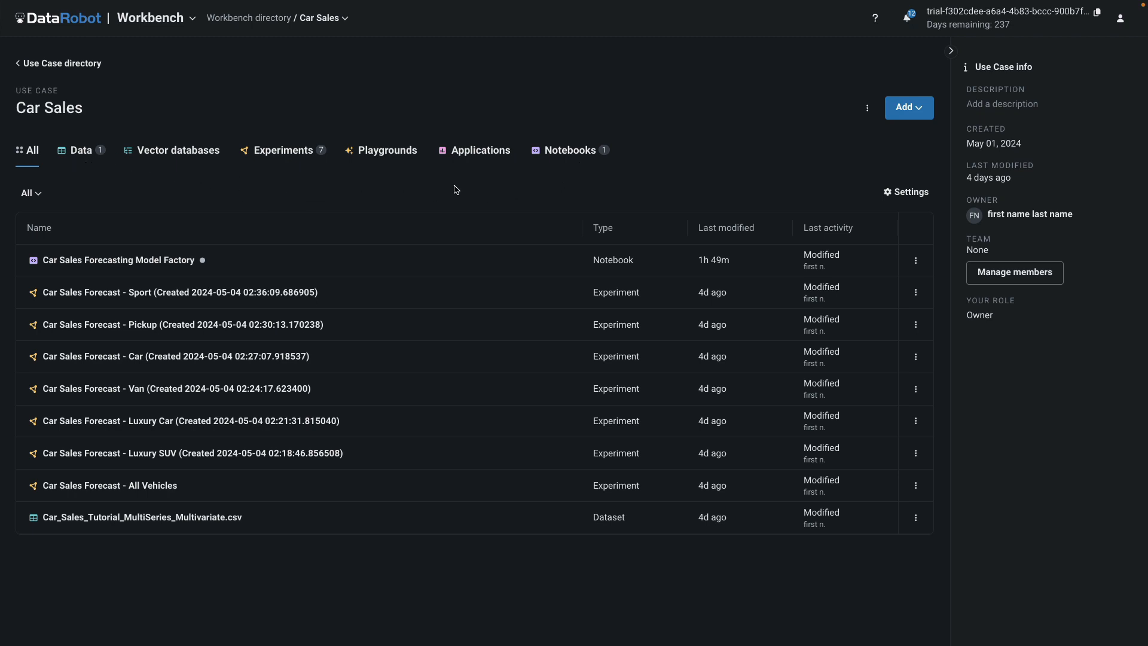
Check who the Car Sales use case is shared with and which role they have, and close the sharing settings
left_click(1033, 274)
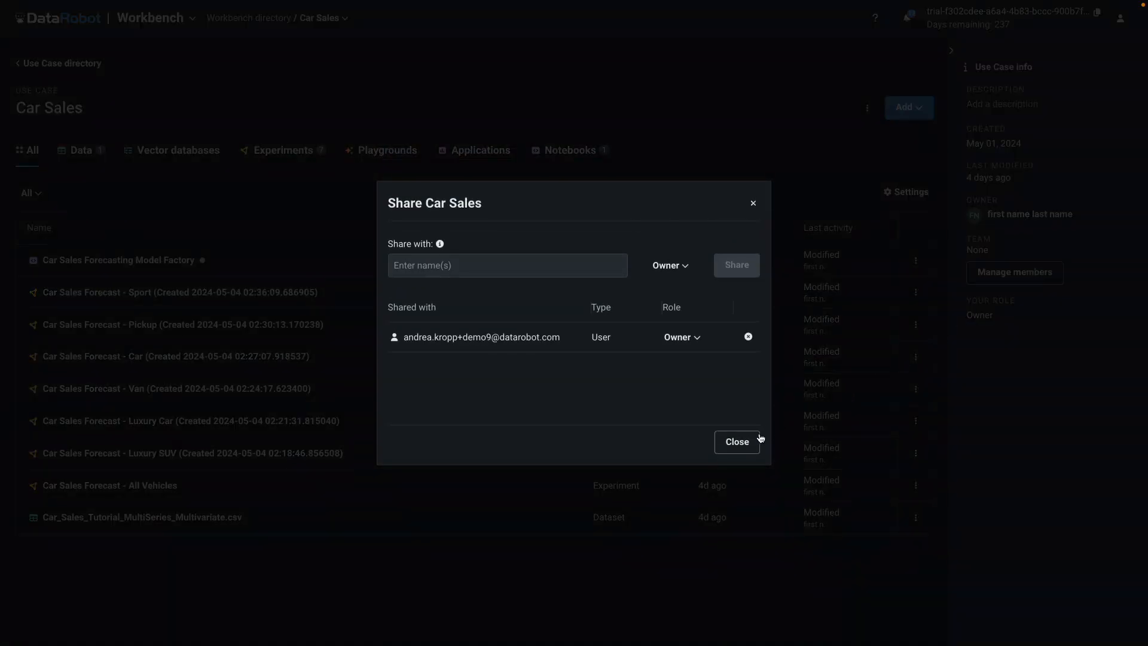
left_click(747, 445)
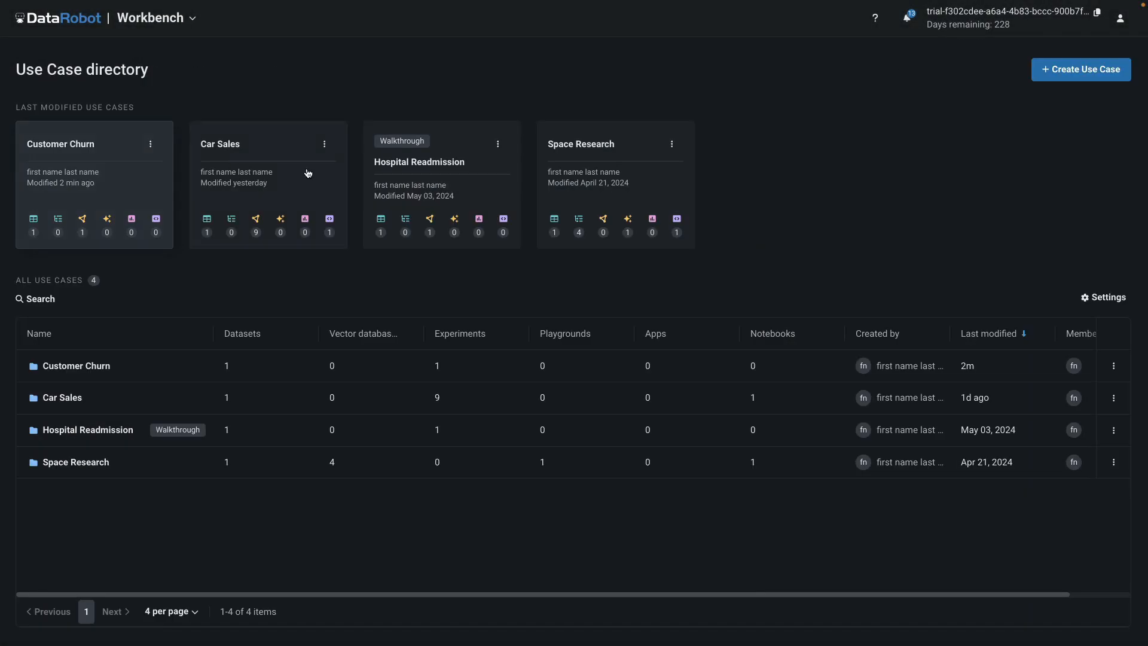
Create a new use case from the Use Case directory and name it Car Sales
left_click(1078, 70)
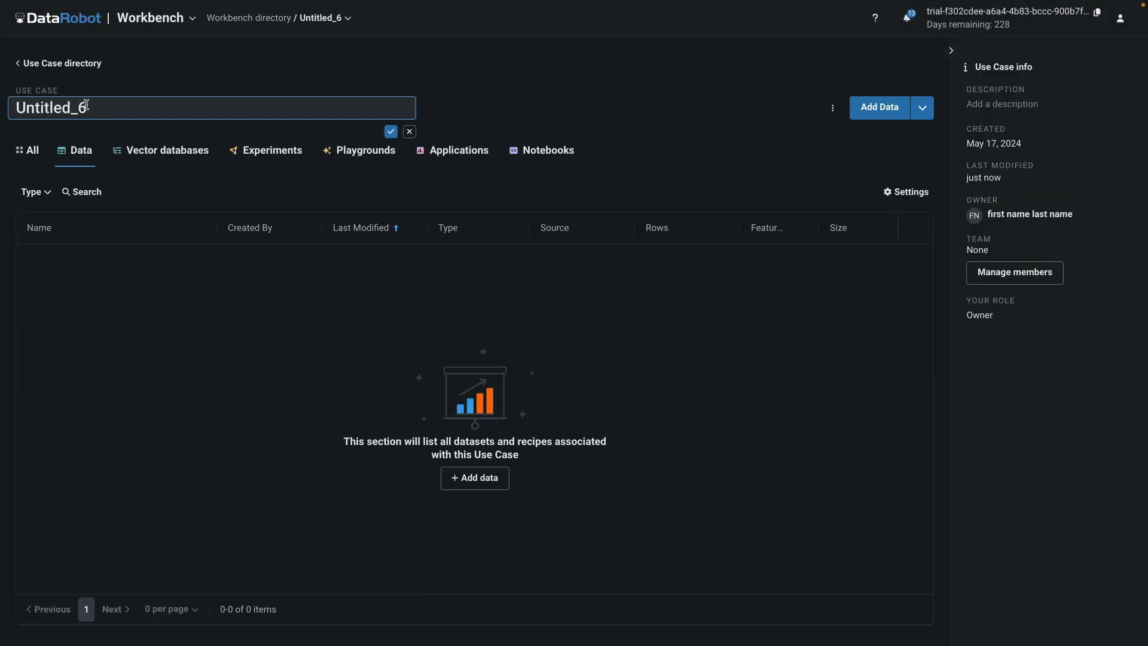
left_click_drag(100, 107, 8, 108)
type("Car Sales")
left_click(391, 132)
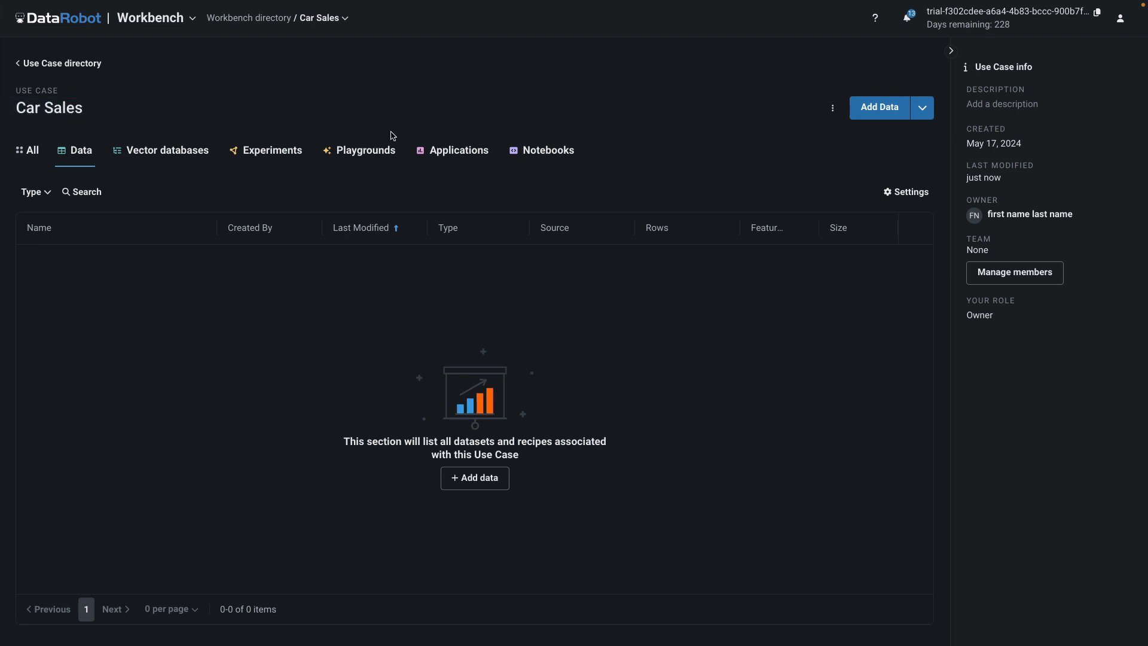
Upload FAST_Time_Series_Car_Sales.csv from the Time Series folder as the data for the Car Sales use case
left_click(883, 113)
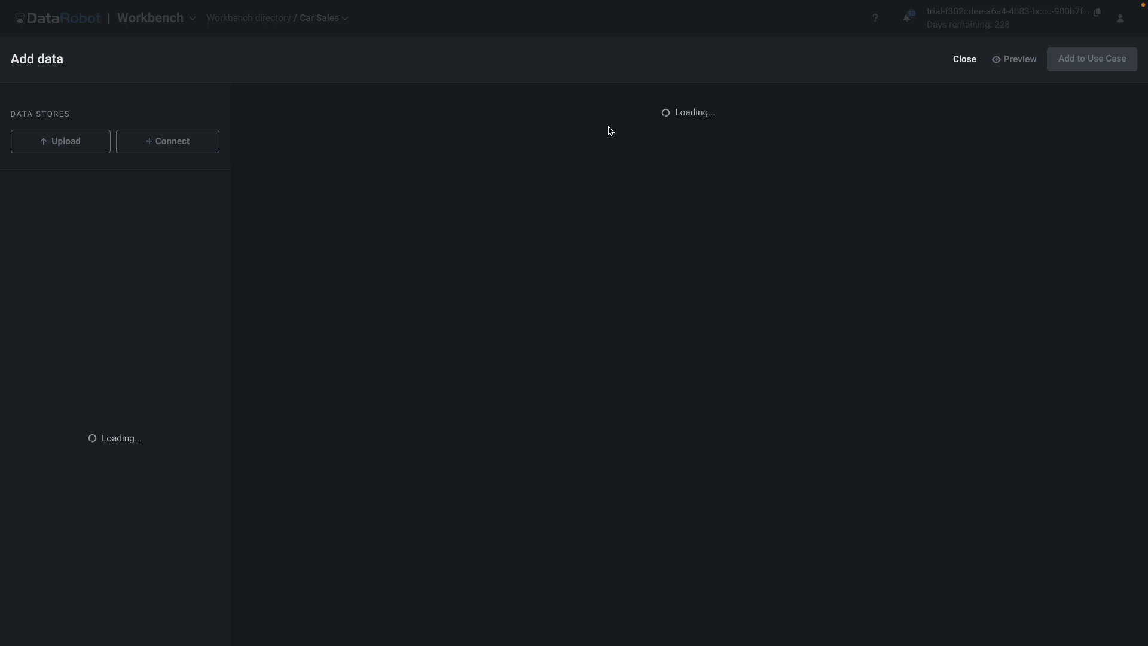
left_click(63, 146)
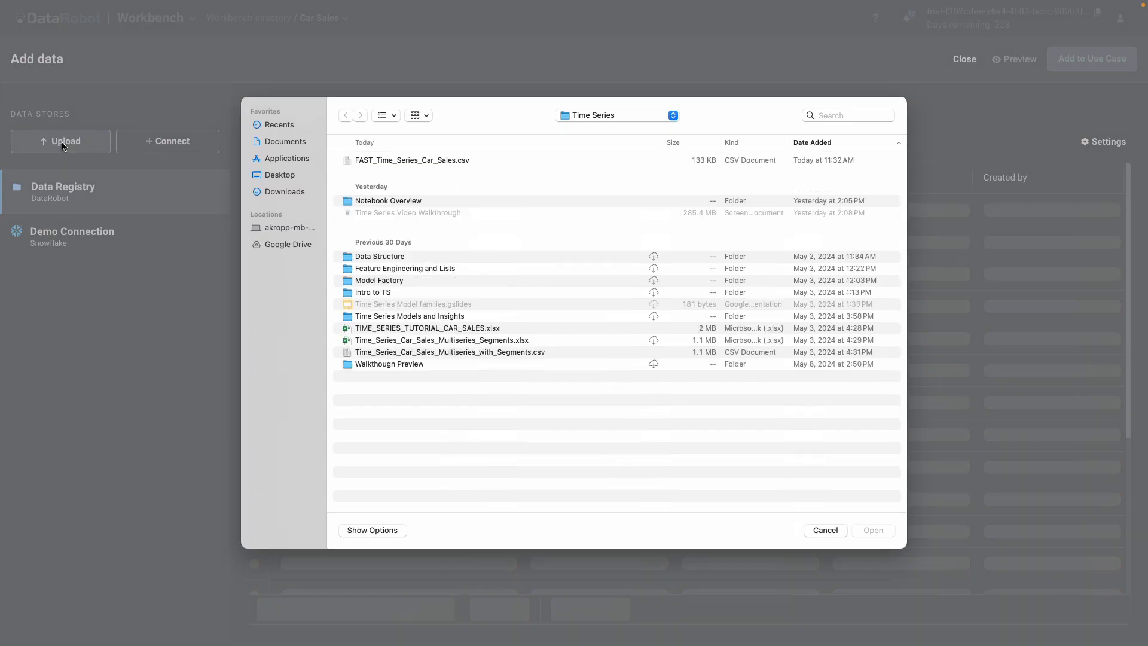
left_click(370, 162)
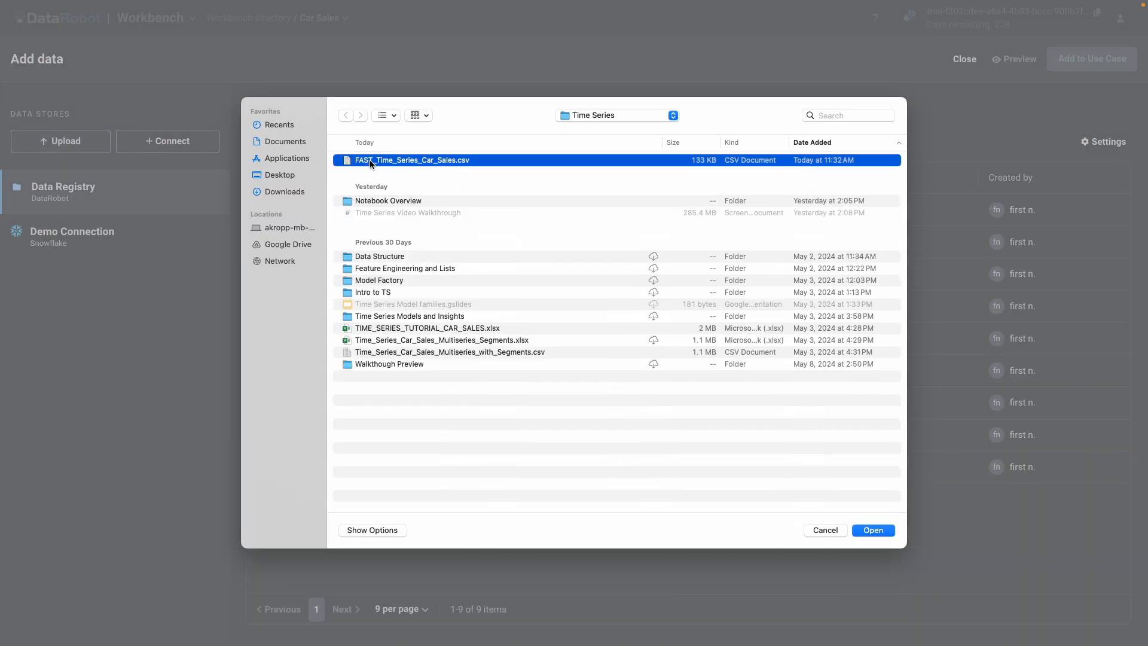
left_click(872, 531)
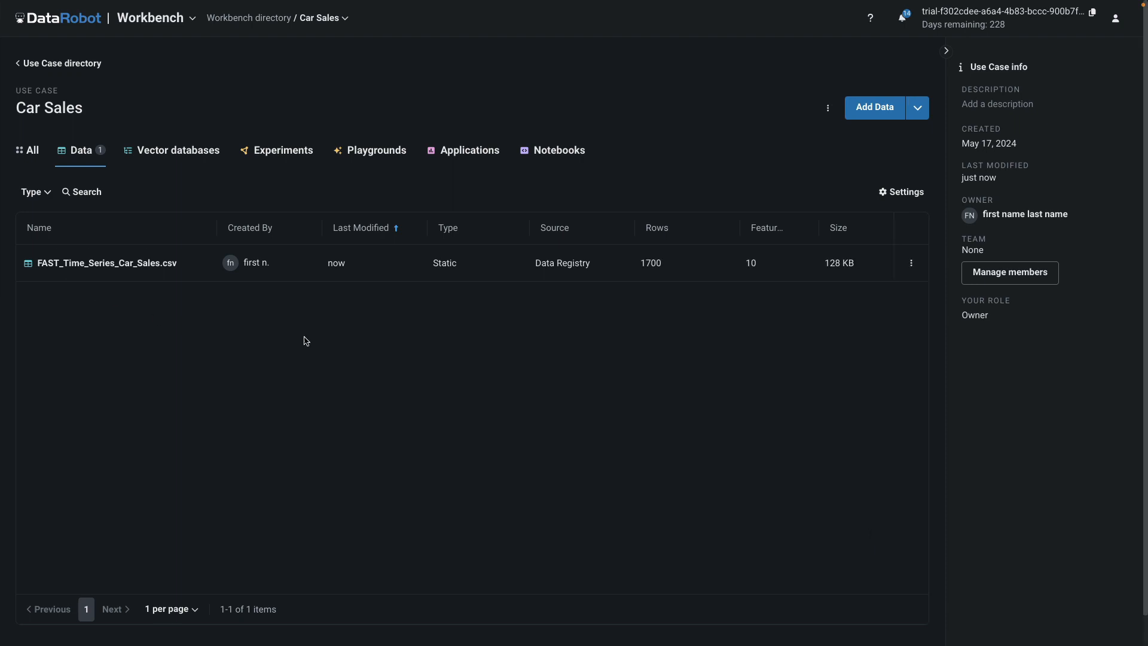
Explore the data preview of FAST_Time_Series_Car_Sales.csv across all its feature columns, and return to the Car Sales use case
left_click(918, 266)
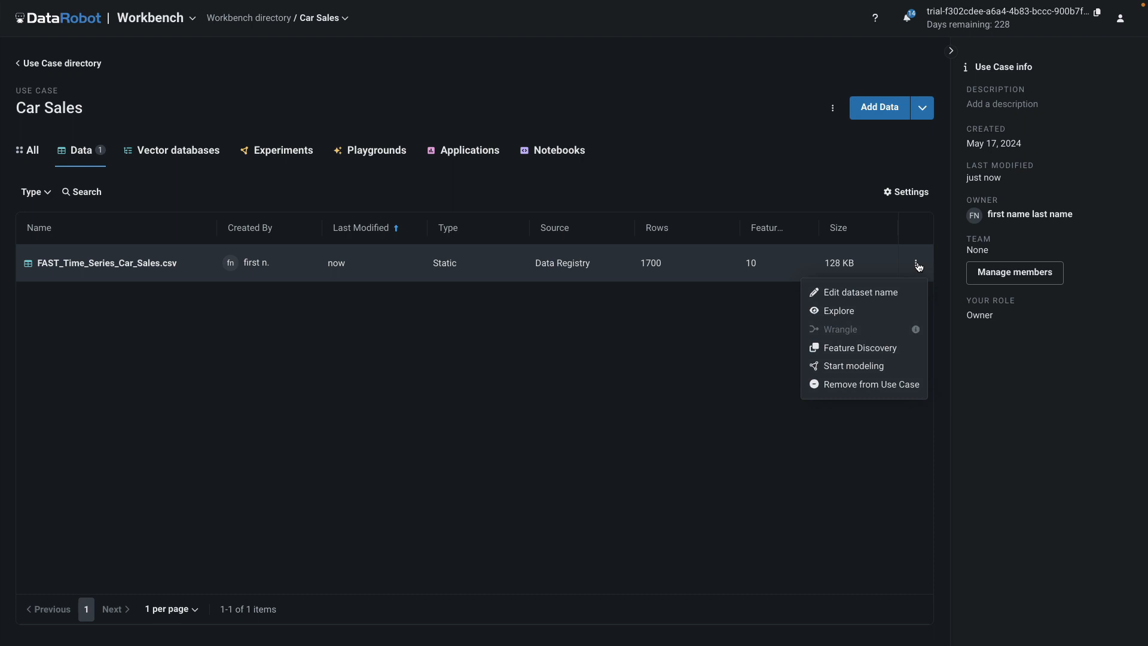
left_click(873, 310)
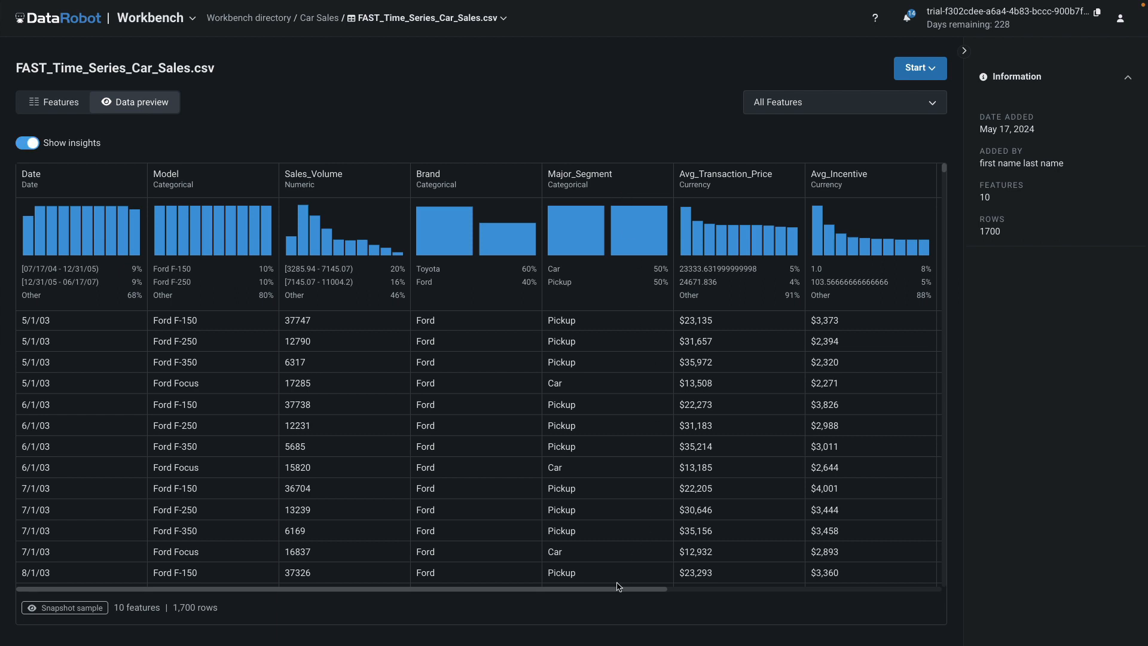
left_click_drag(615, 592, 912, 593)
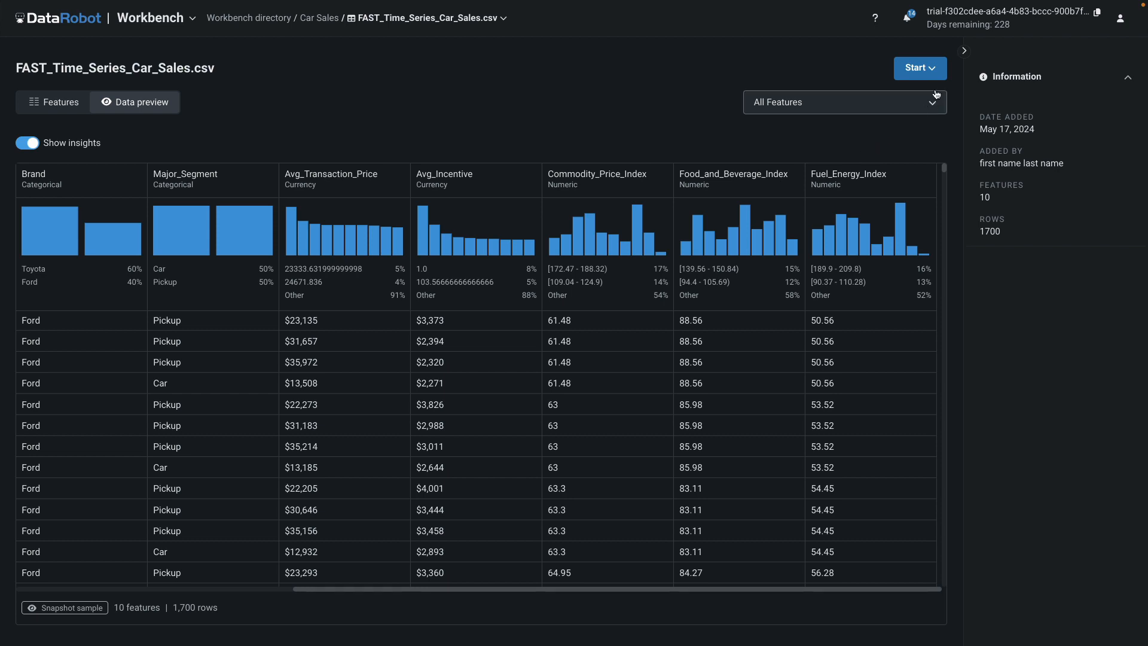
left_click(919, 68)
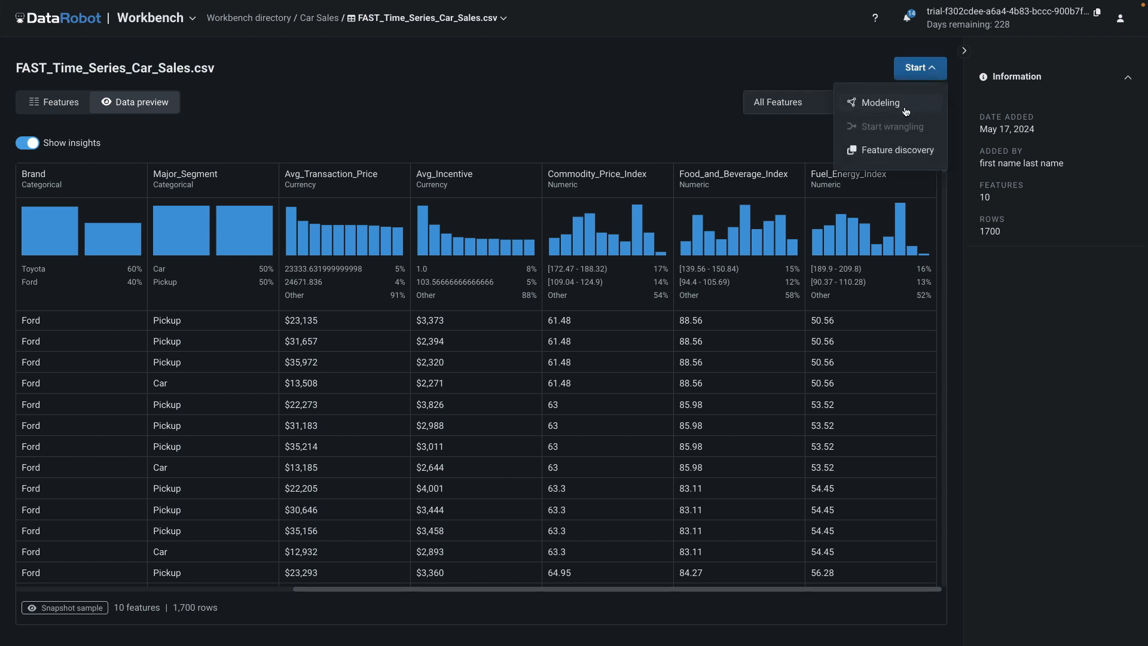
left_click(320, 19)
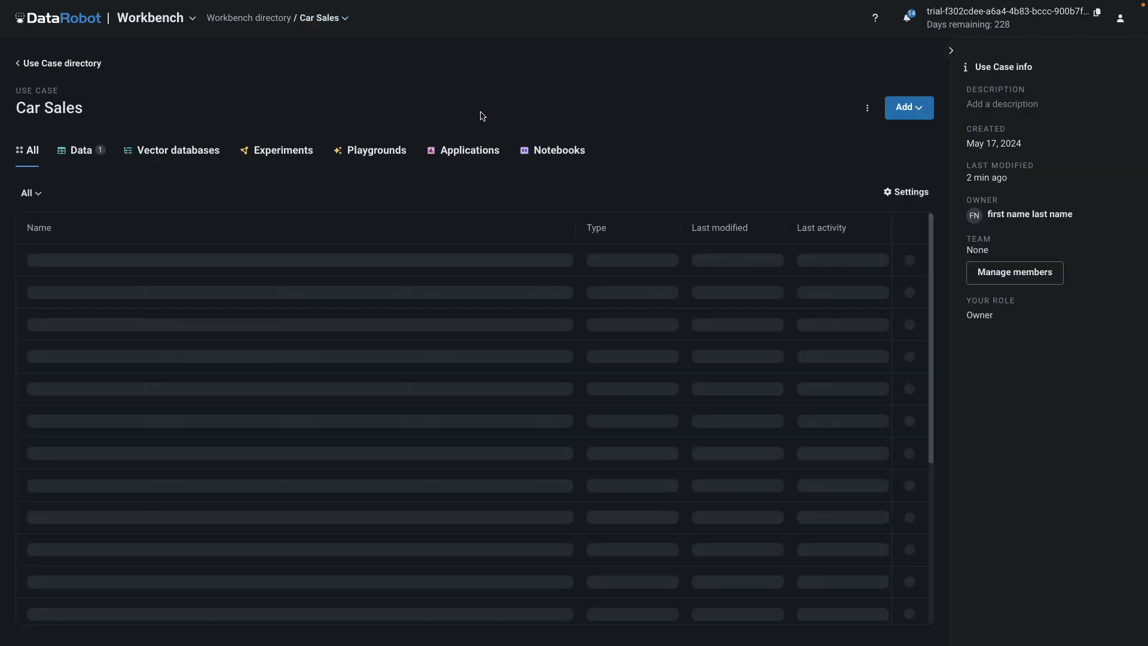
Start modeling on FAST_Time_Series_Car_Sales.csv and choose Sales_Volume as the experiment's target feature
left_click(916, 261)
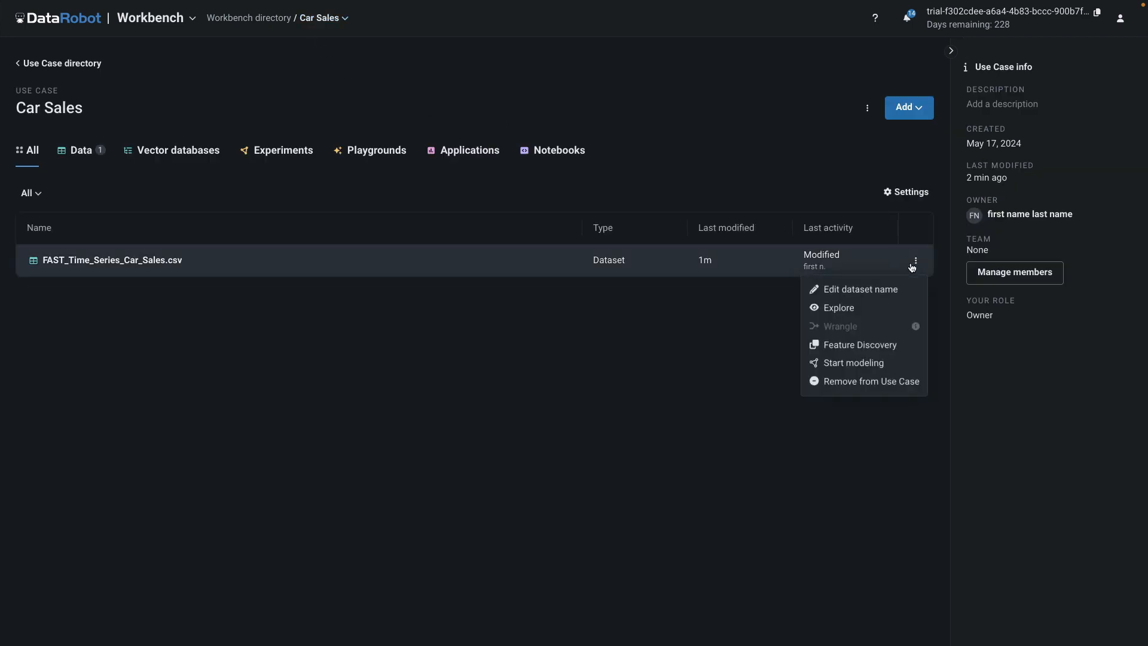
left_click(862, 365)
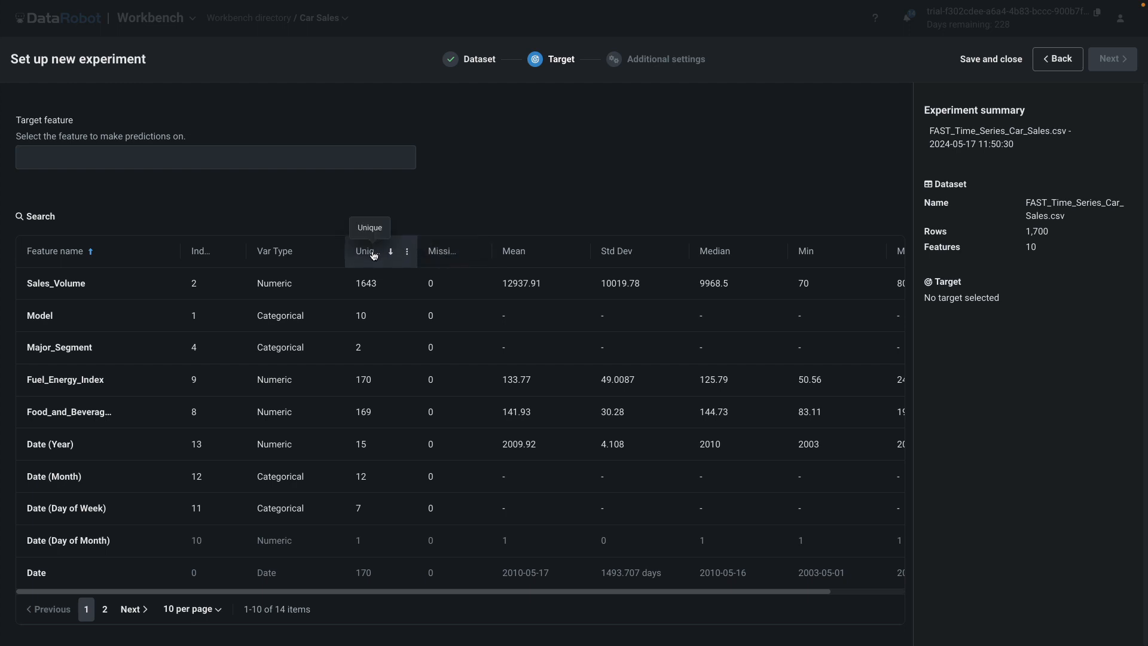
left_click(106, 157)
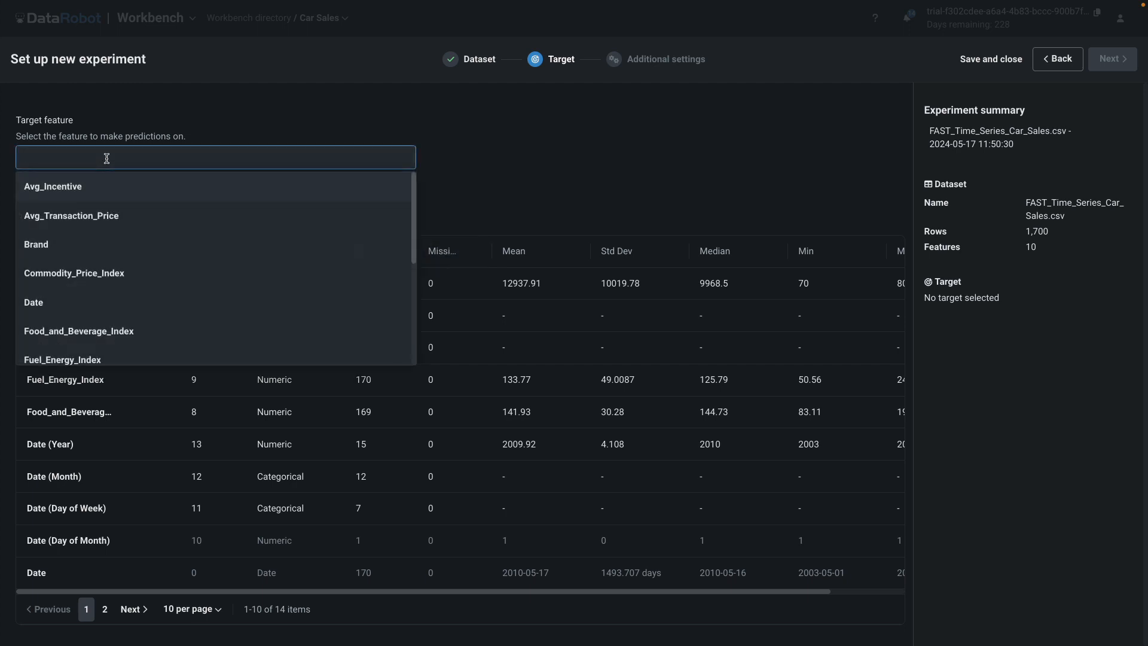
type("Sale")
left_click(109, 187)
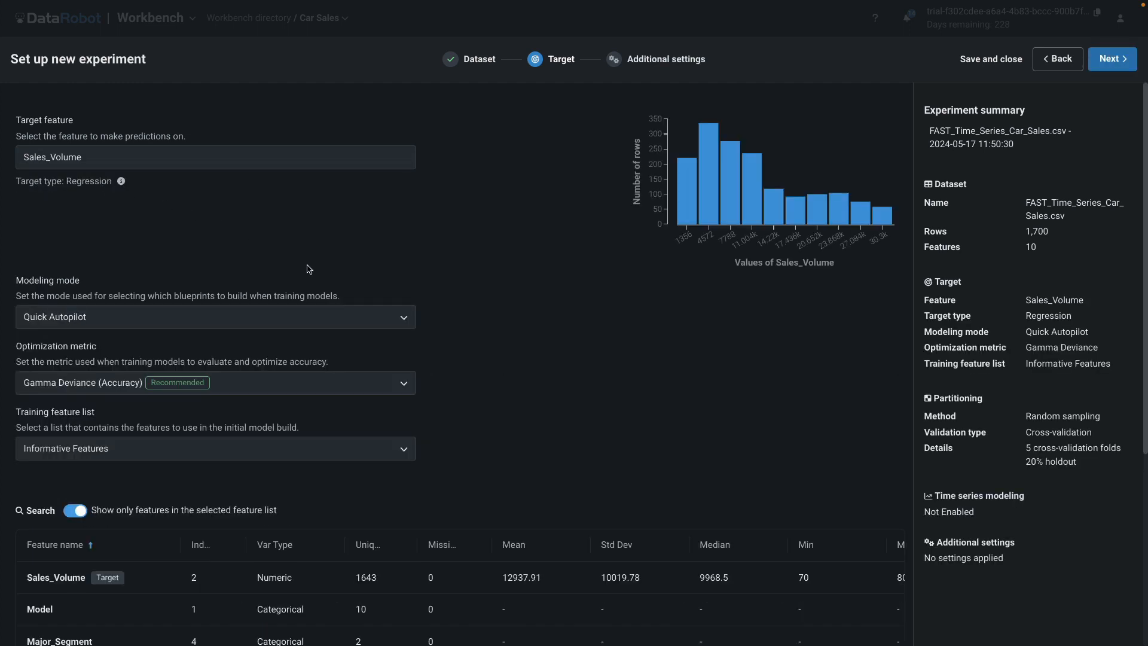
Set the modeling mode to Comprehensive Autopilot and keep Gamma Deviance (Accuracy) as the optimization metric
left_click(405, 323)
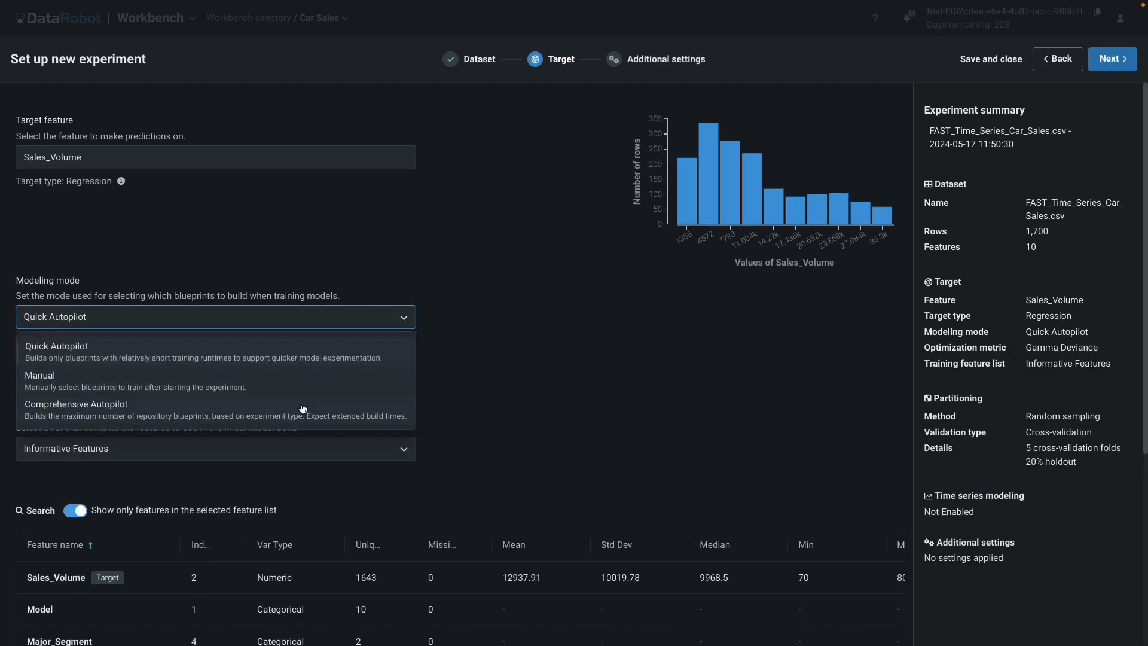
left_click(302, 413)
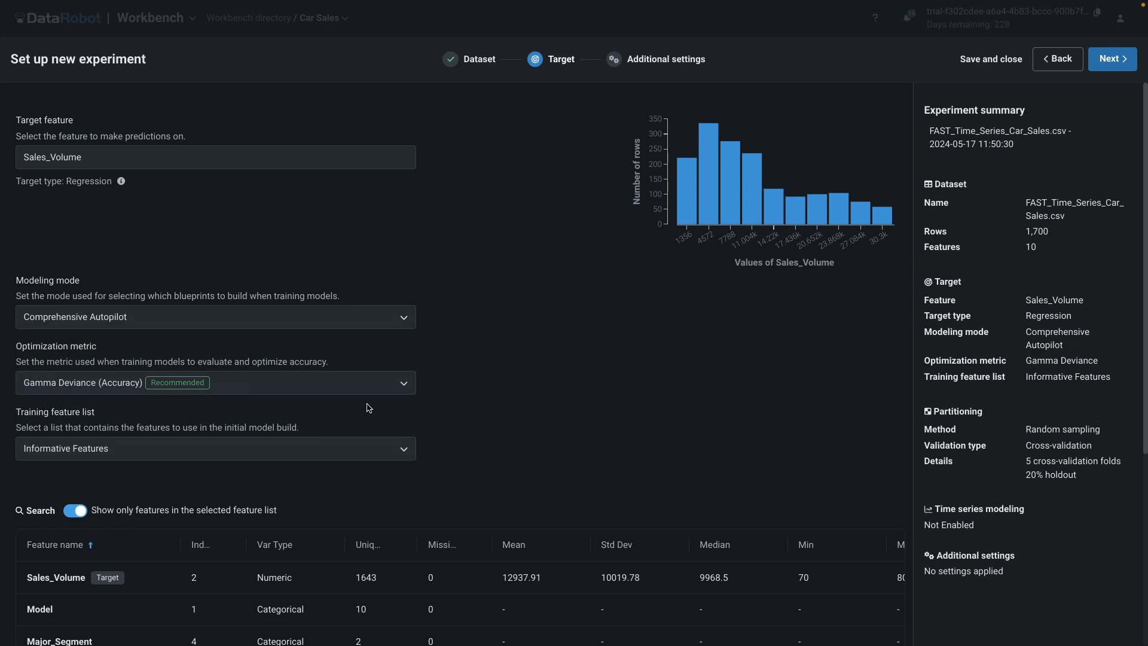
left_click(405, 388)
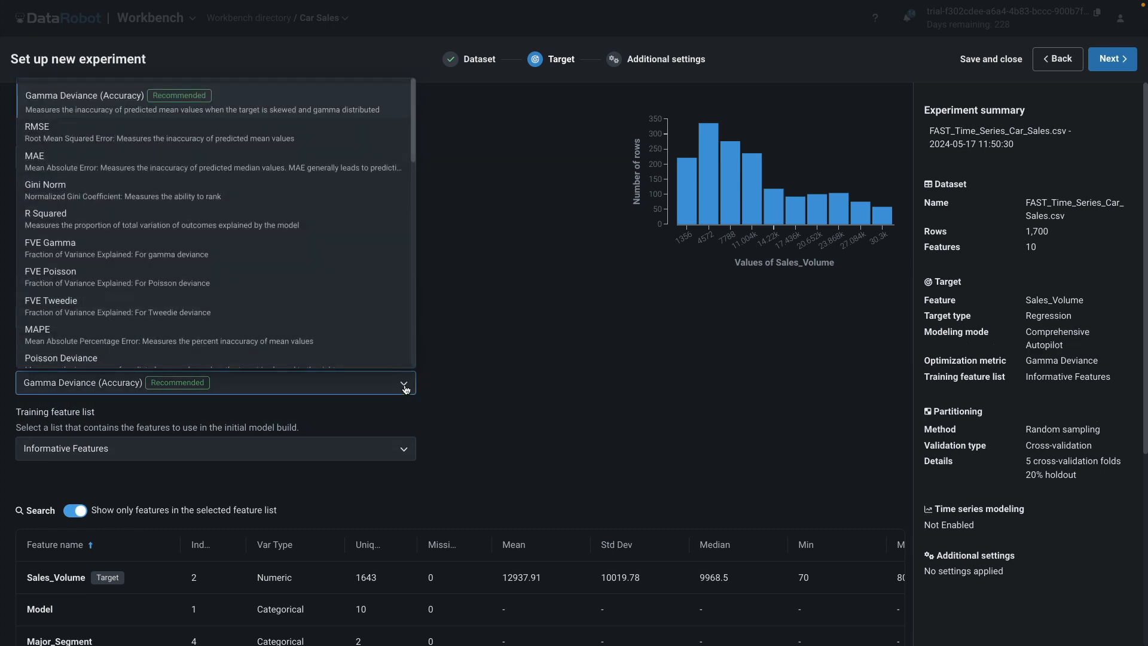
left_click(352, 106)
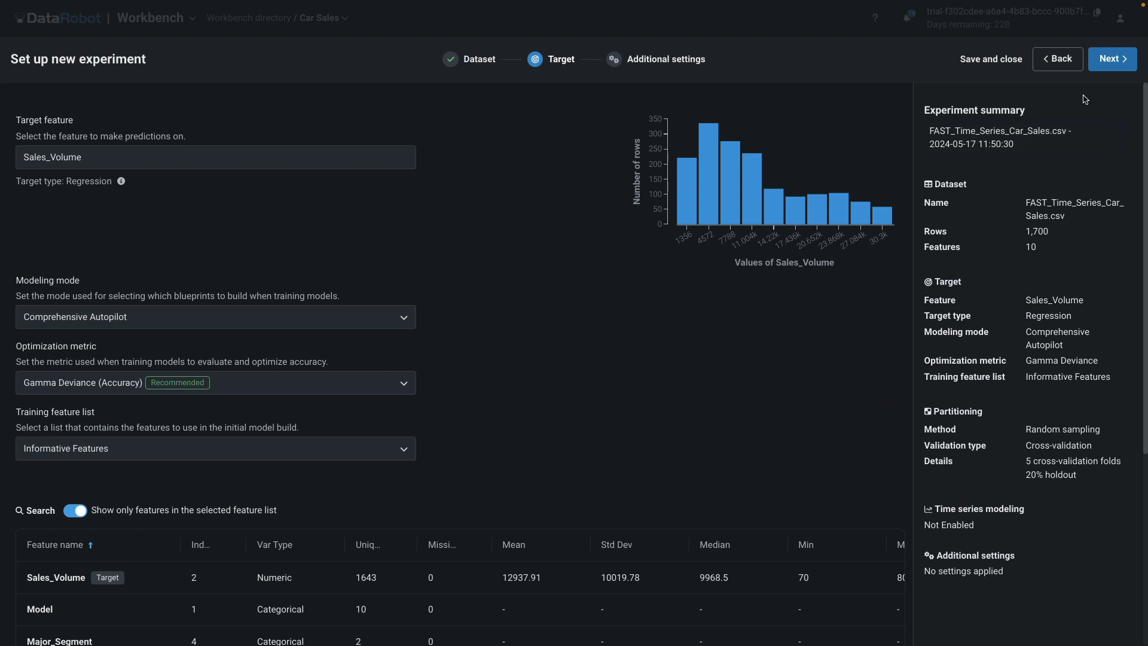
Proceed to the experiment's additional settings and enable time series modeling with Date as the ordering feature
left_click(1105, 62)
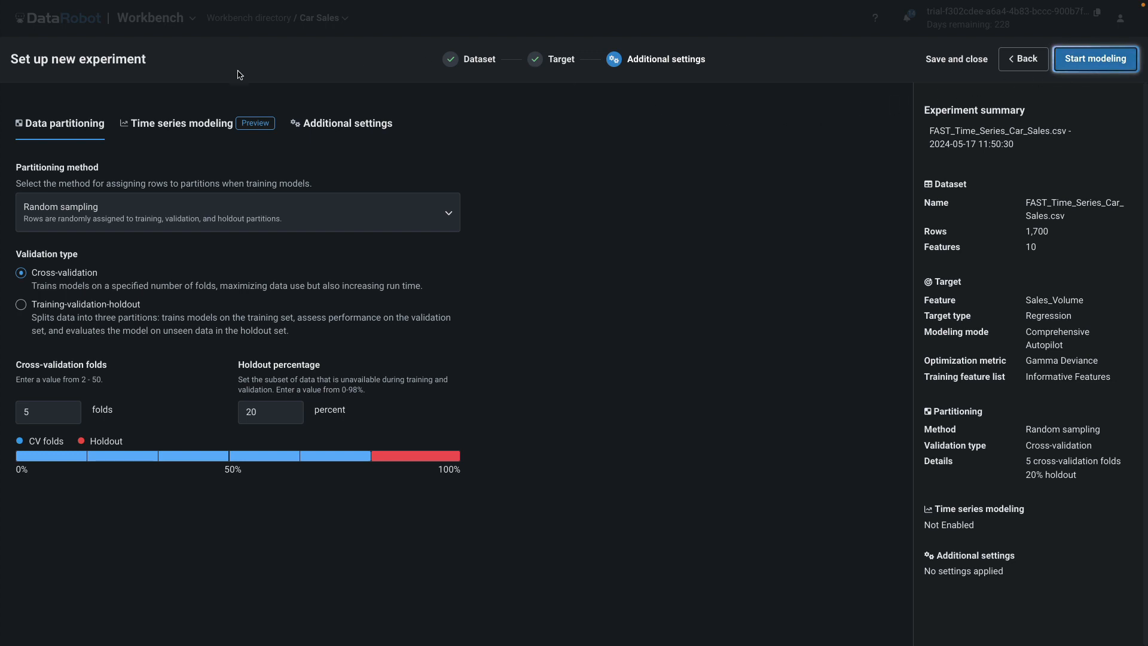
left_click(171, 126)
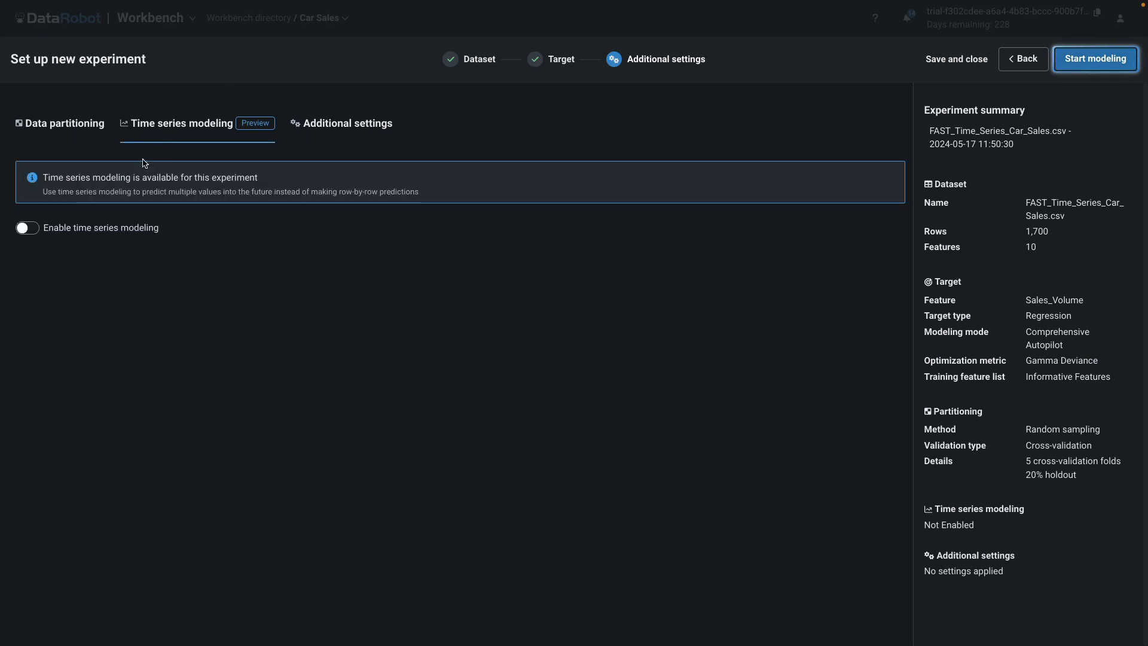
left_click(34, 228)
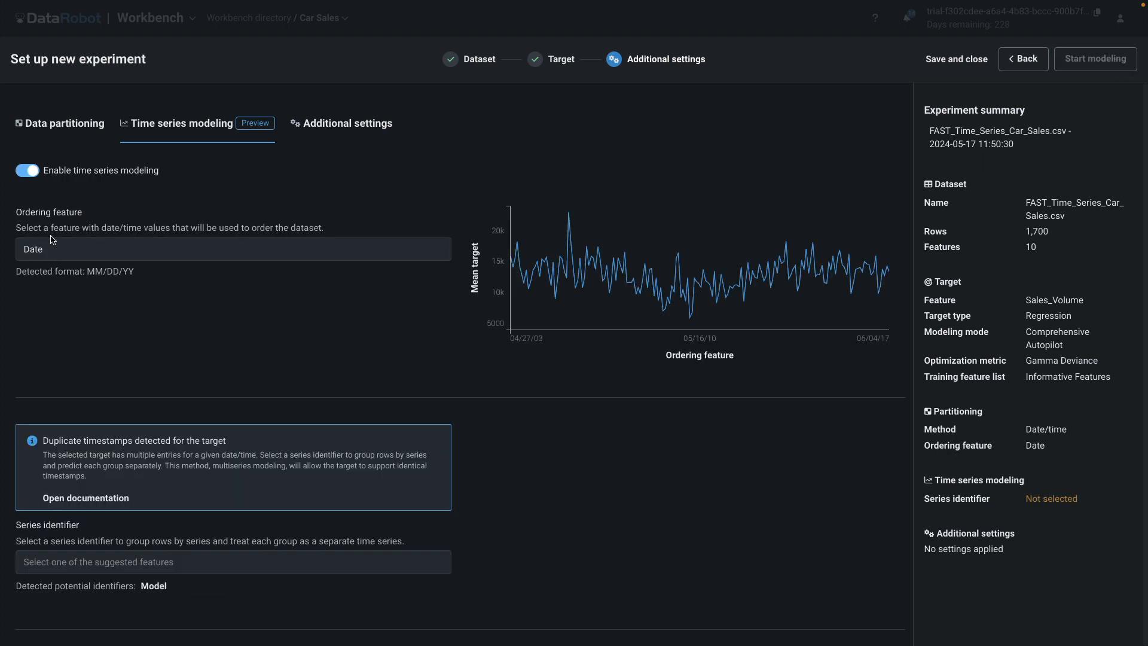
left_click(53, 251)
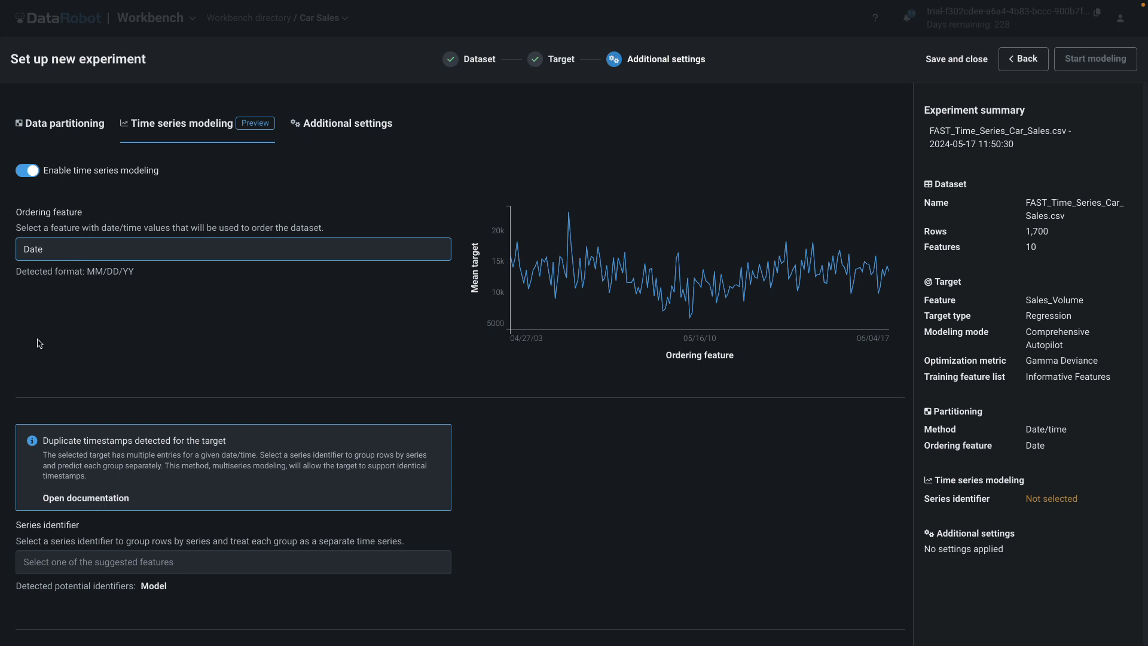
Choose Model as the series identifier so each vehicle model is treated as a separate time series
left_click_drag(17, 584, 194, 592)
left_click(196, 593)
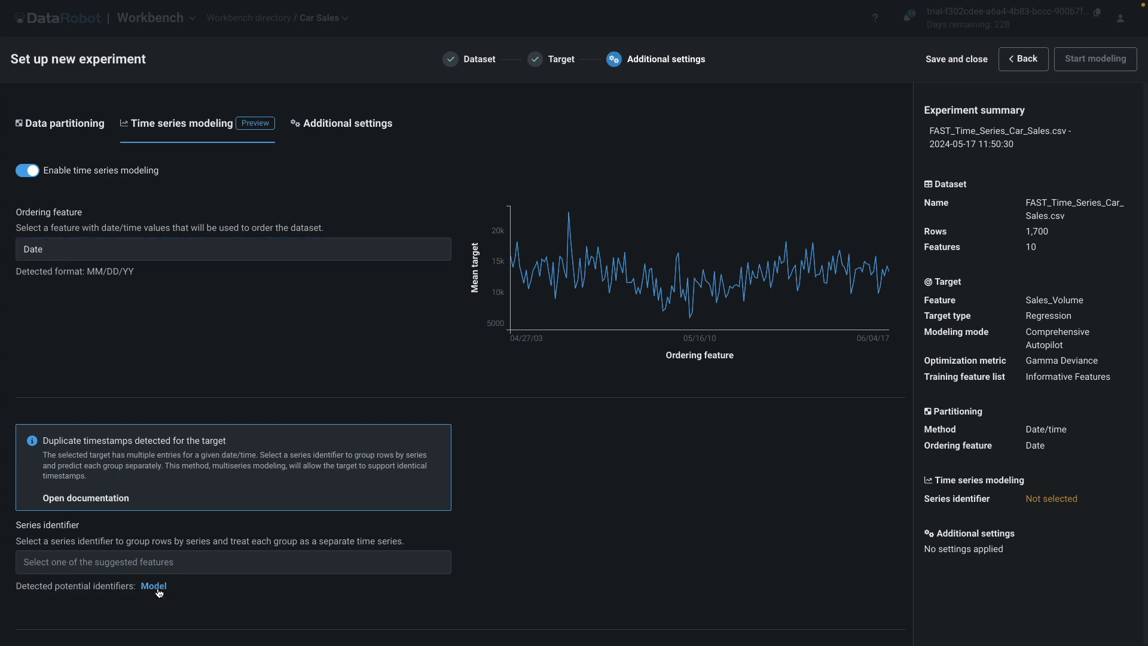
left_click(131, 562)
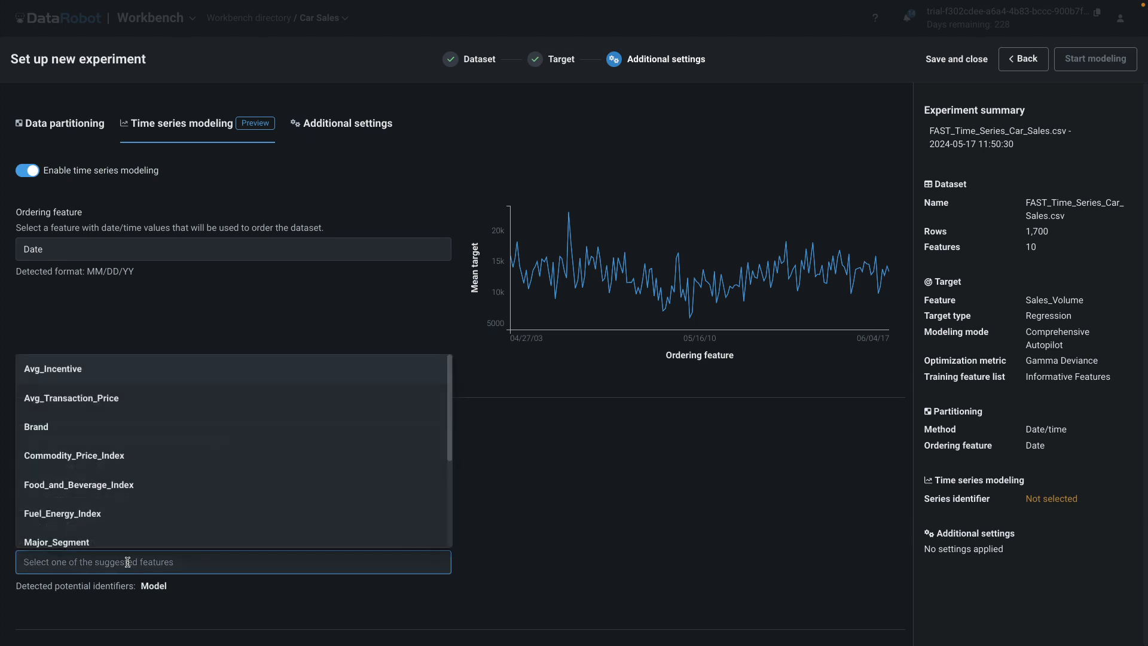
type("mod")
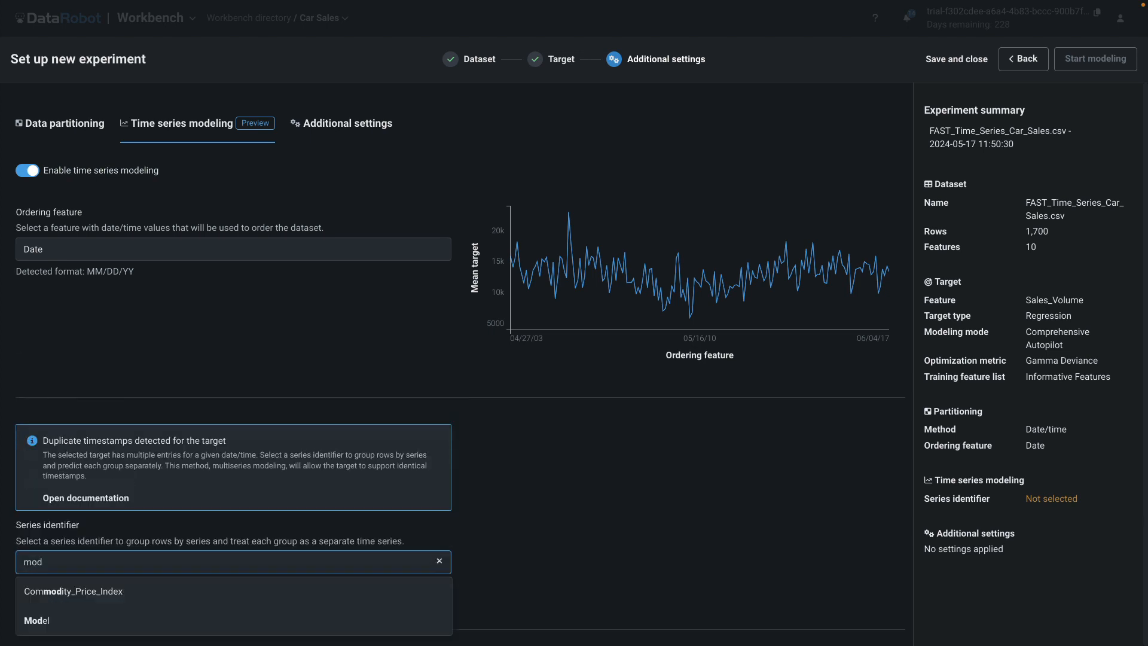
left_click(68, 620)
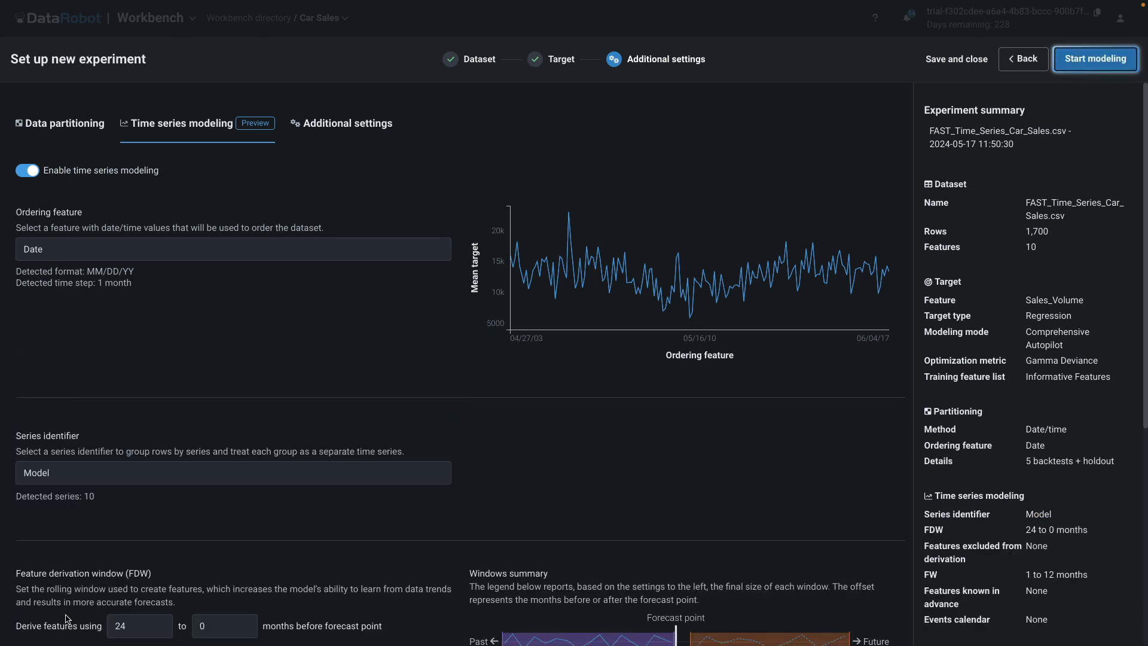
Set the feature derivation window to 13 to 1 months before the forecast point
scroll(67, 619, "down", 6)
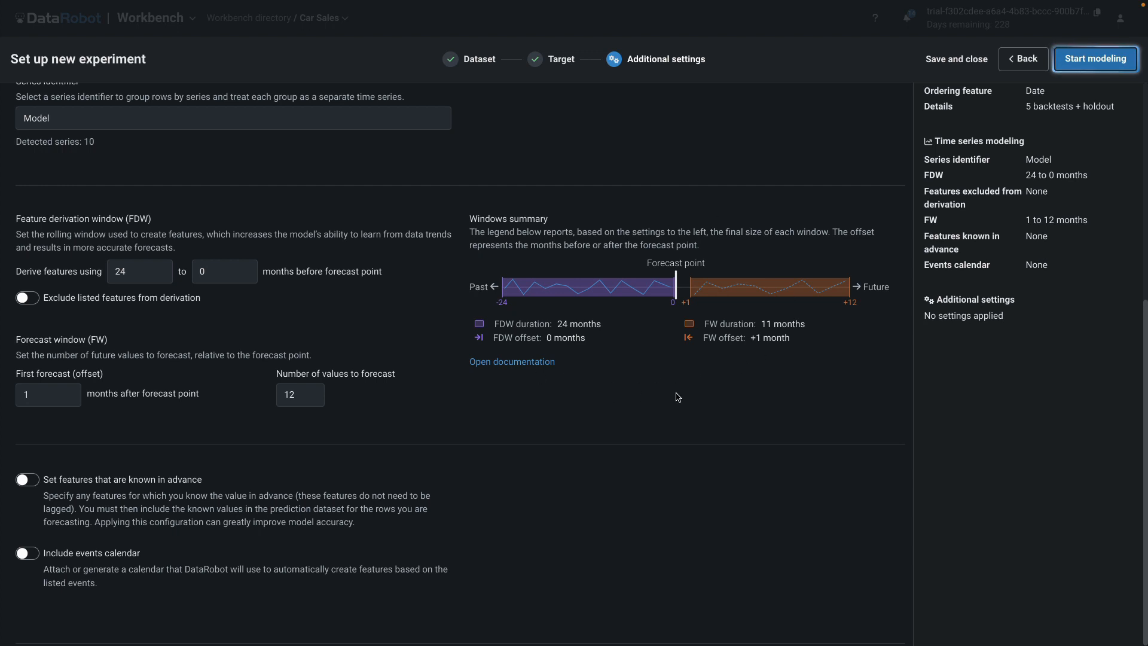
double_click(132, 272)
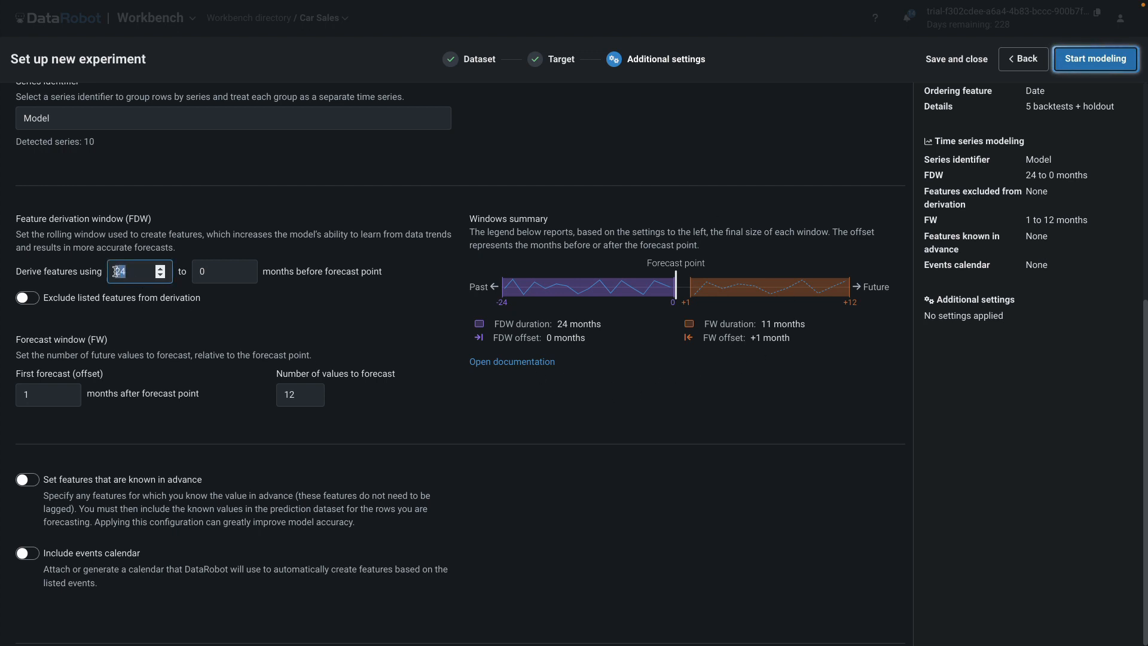
type("13")
left_click(205, 274)
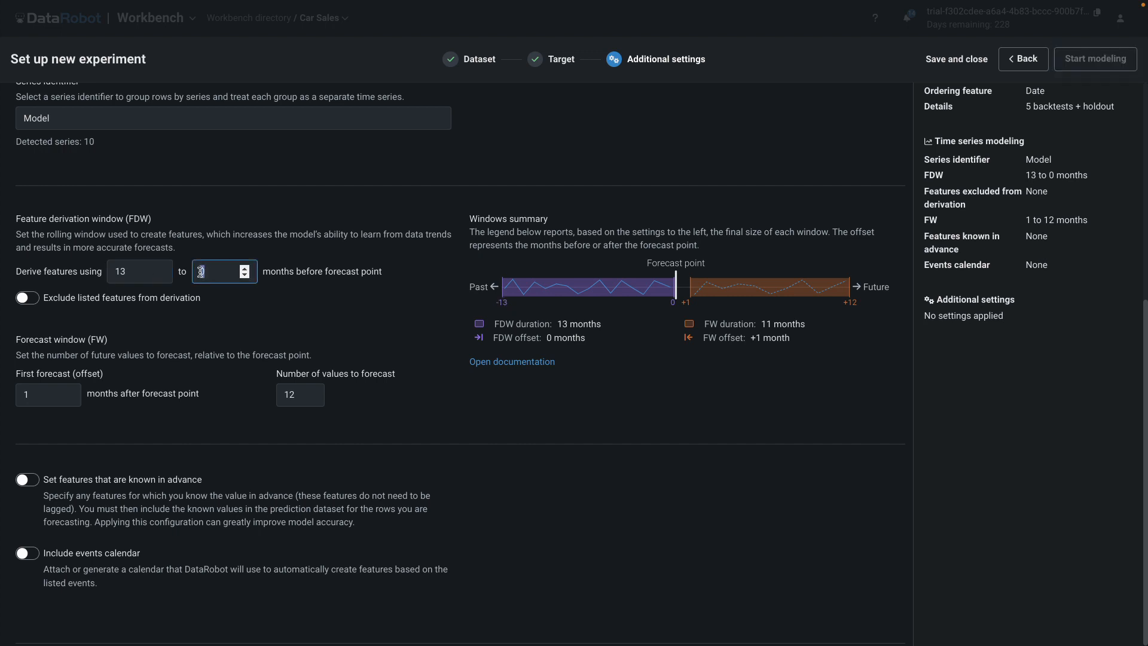
type("1")
left_click(261, 323)
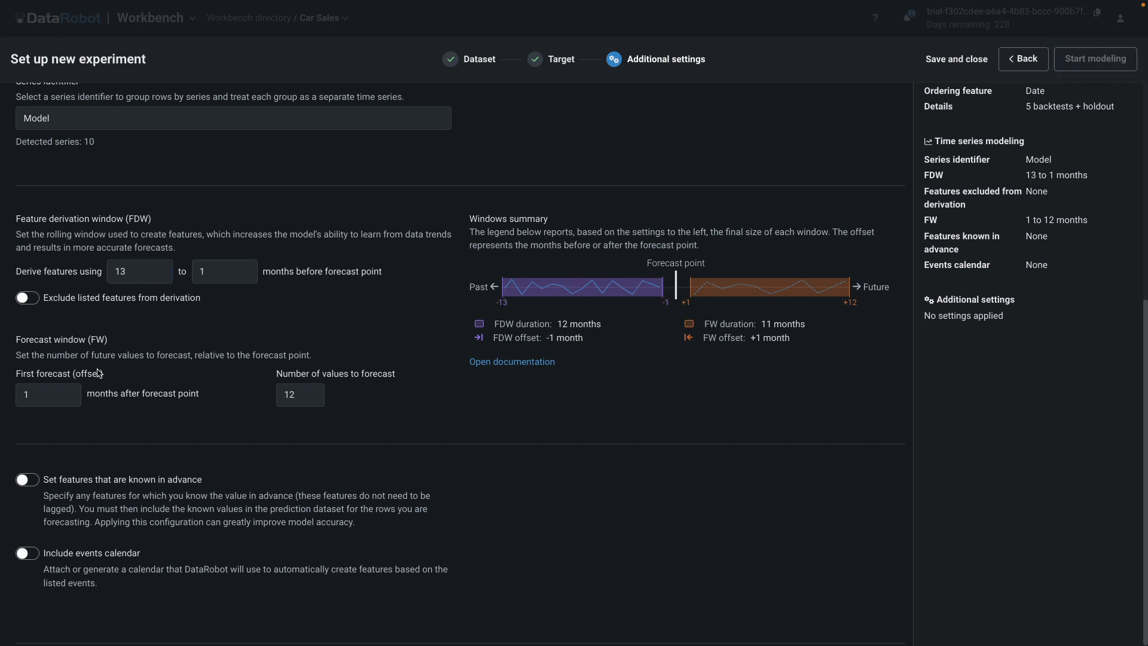
Set the forecast window to start 2 months after the forecast point and forecast 3 values
left_click(25, 396)
key("BackSpace")
type("2")
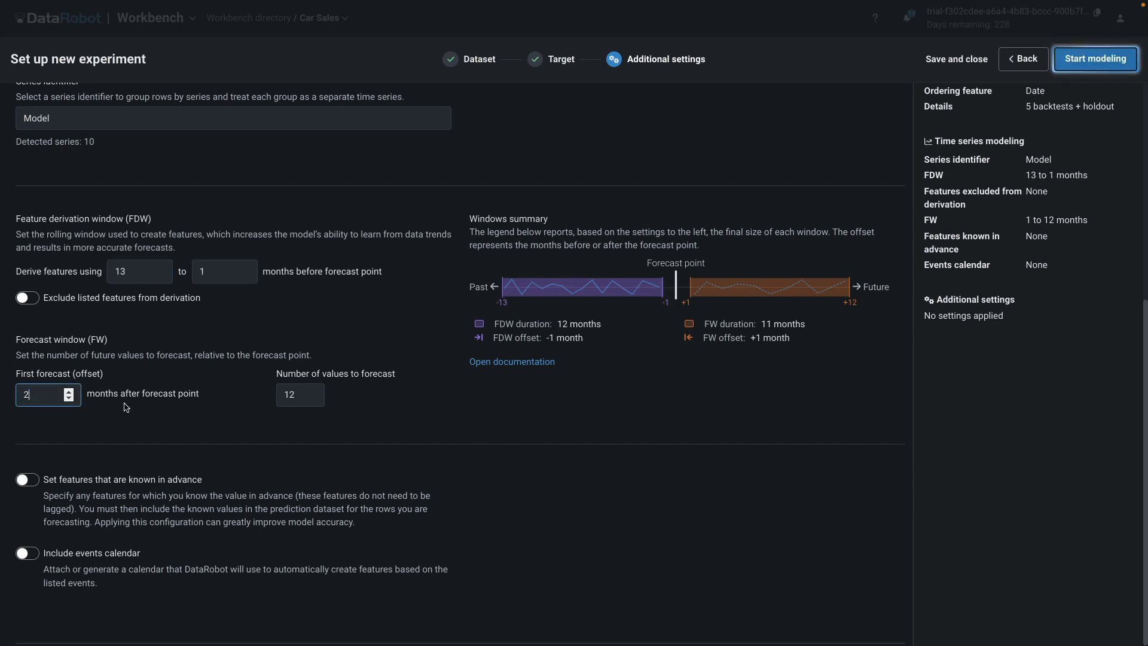
left_click(297, 400)
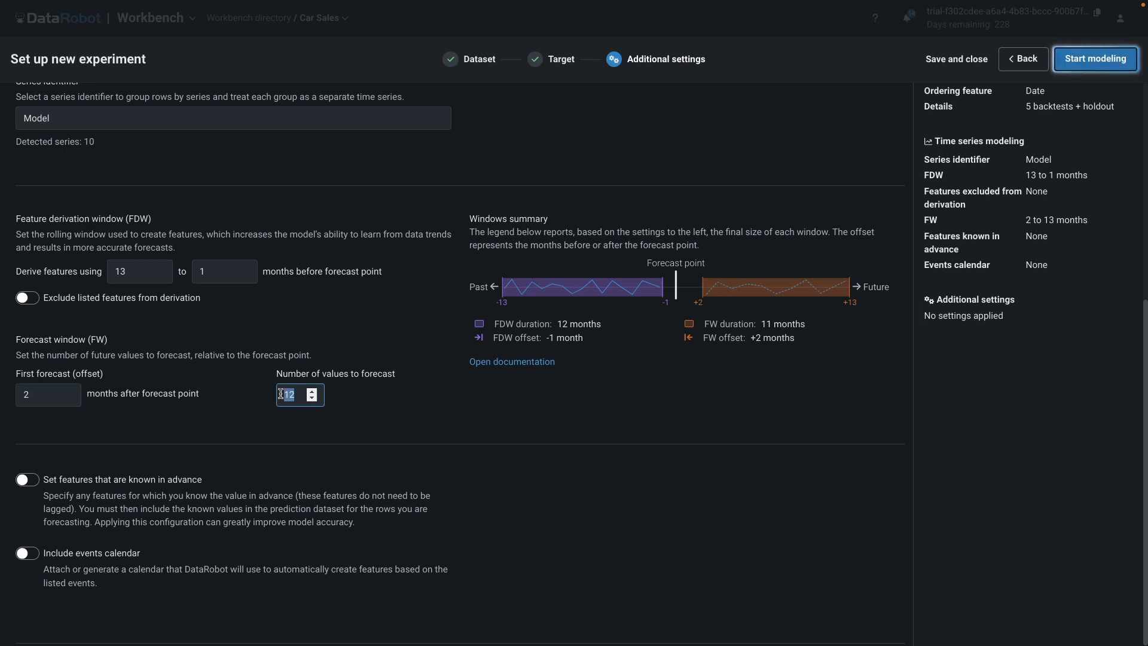
key("BackSpace")
key("BackSpace")
type("3")
left_click(336, 412)
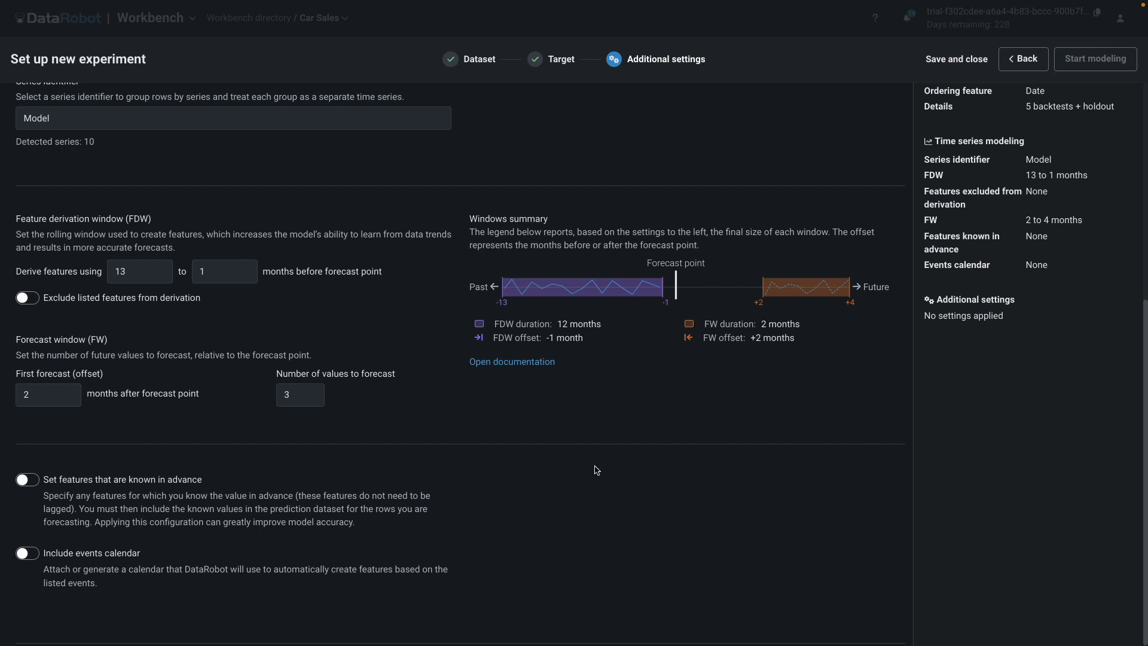
Enable features known in advance and add Brand and Major_Segment to the list
left_click(32, 480)
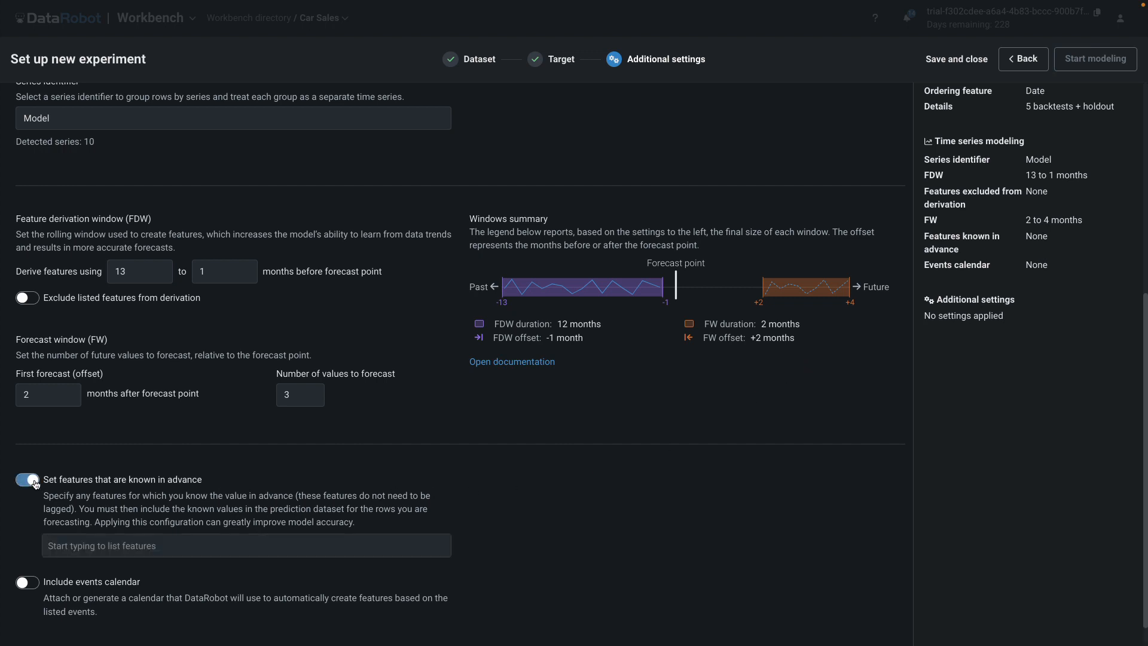
left_click(92, 538)
type("bra")
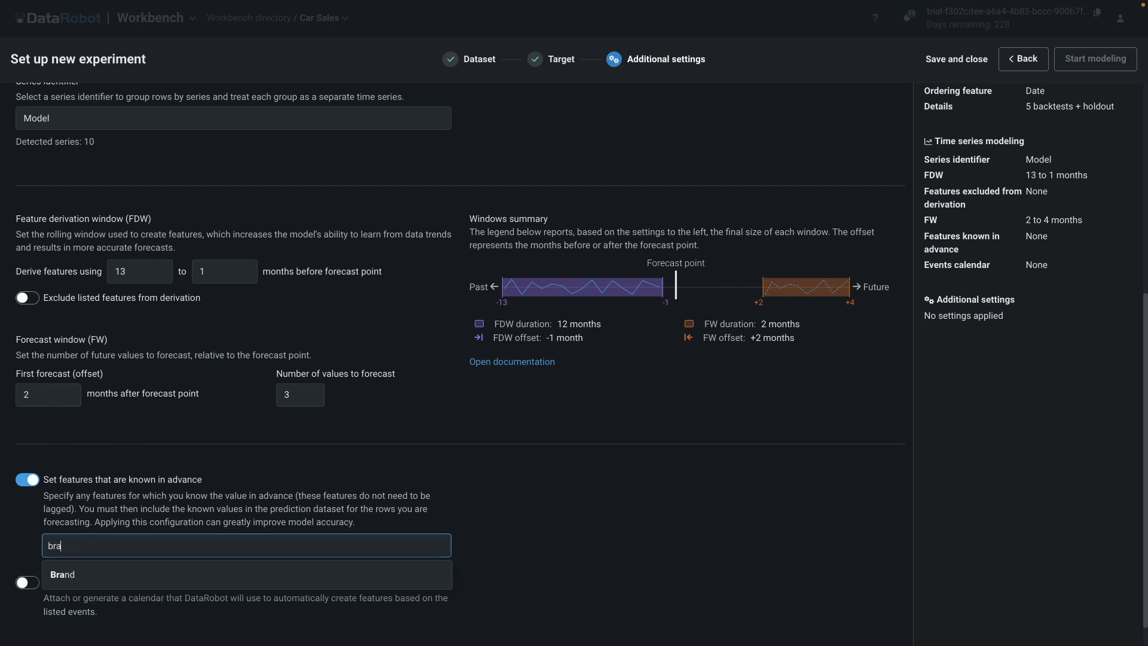
left_click(63, 574)
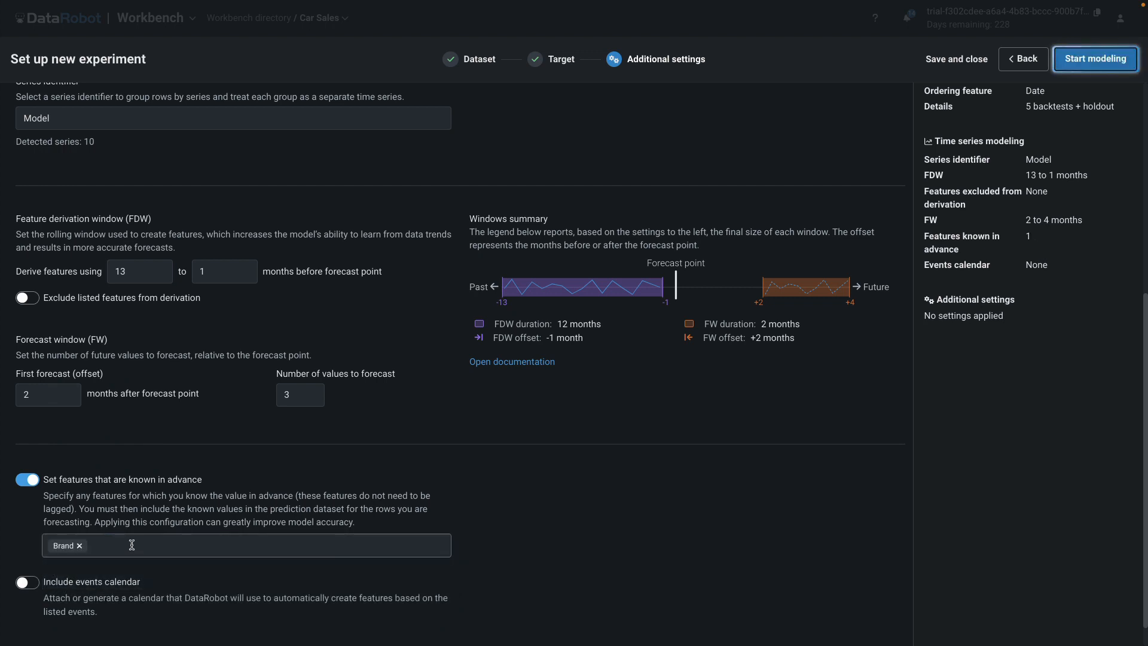
left_click(131, 545)
type("maj")
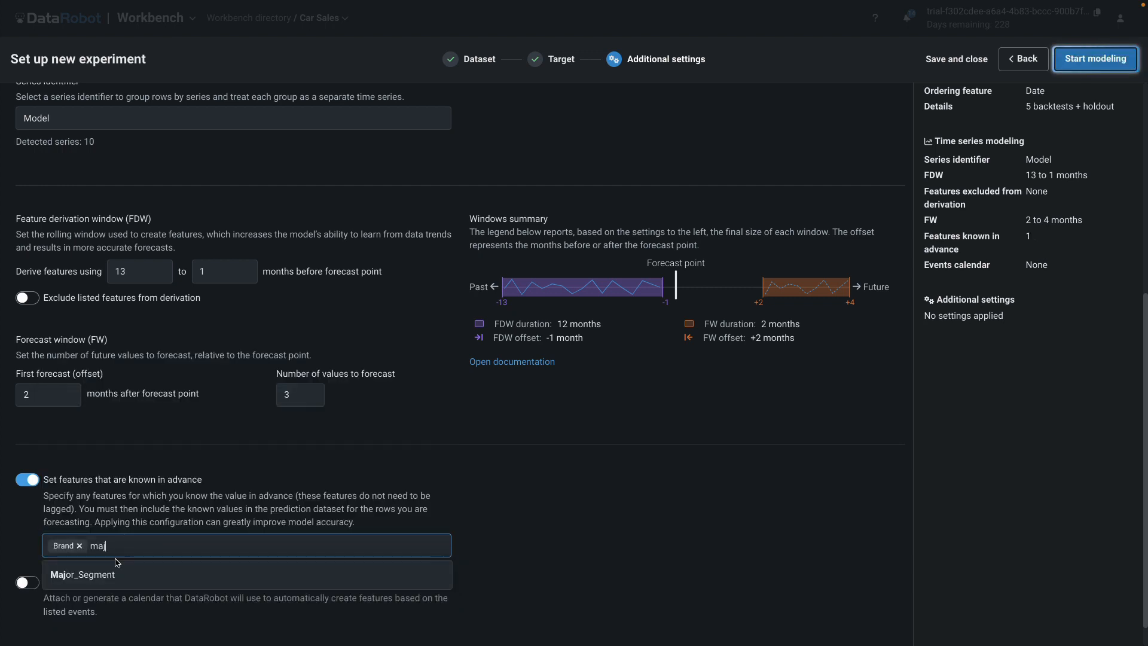
left_click(108, 576)
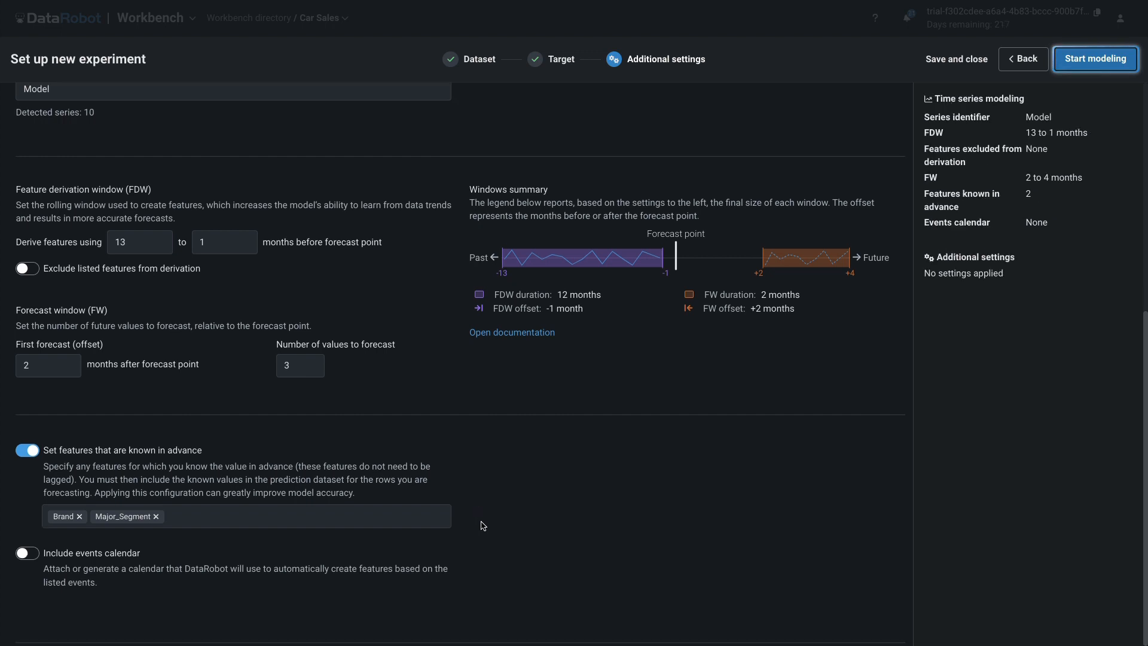
Review the experiment's date/time partitioning, including the backtest chart, default validation duration, number of backtests and Backtest 1's training and validation dates
scroll(897, 301, "up", 3)
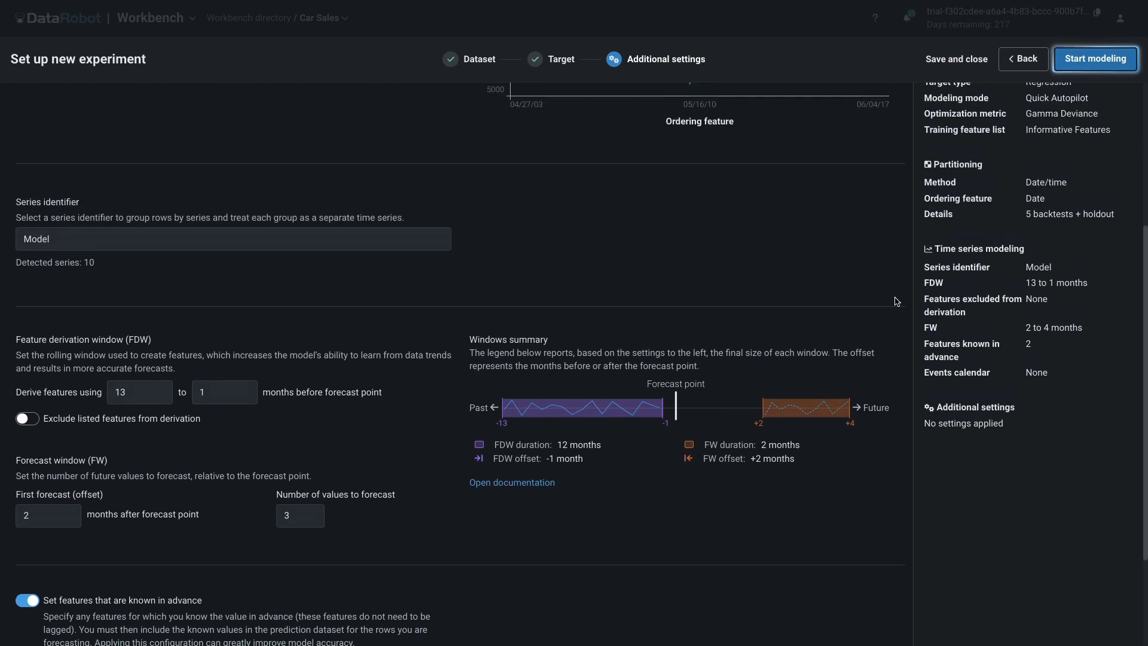
scroll(897, 301, "up", 3)
left_click(965, 354)
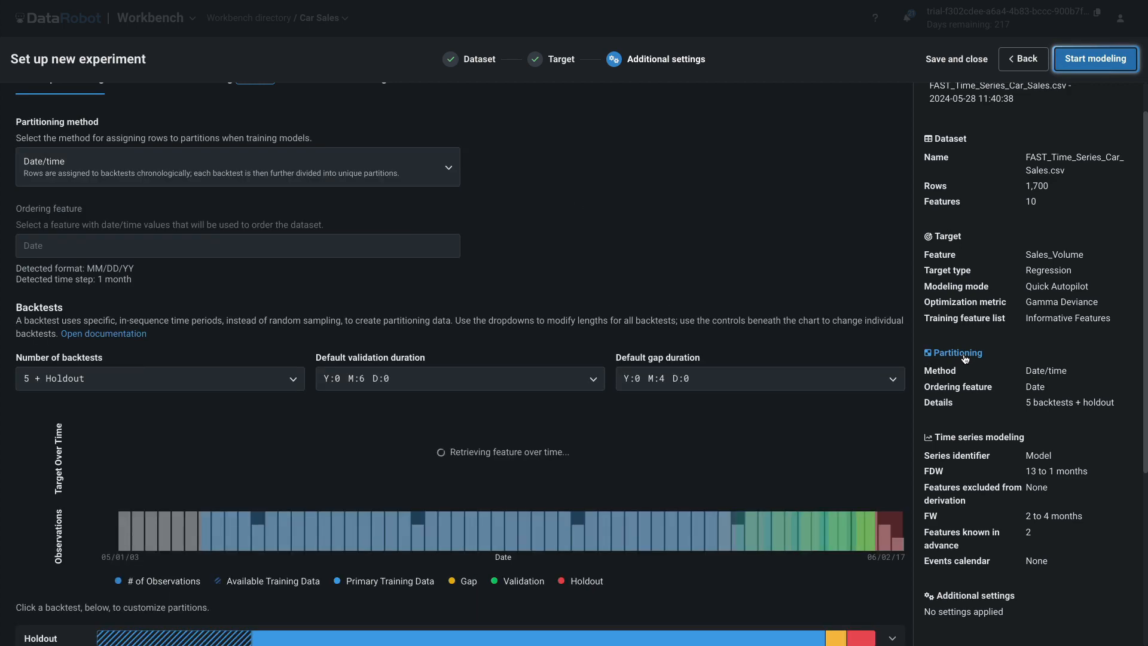
scroll(843, 563, "down", 2)
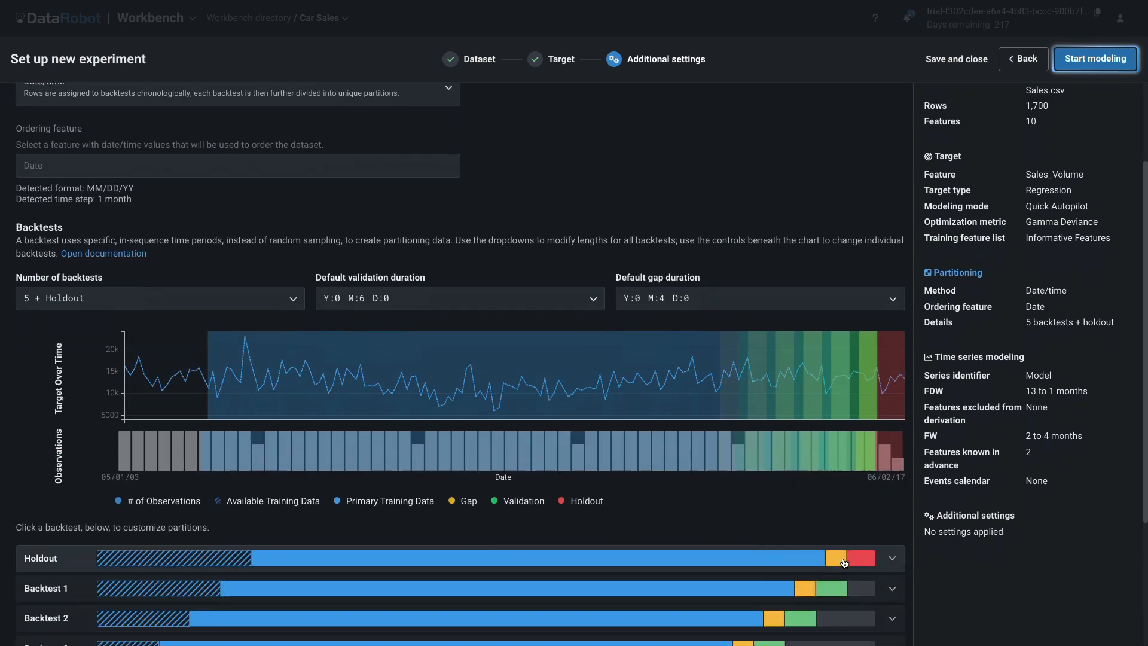
scroll(843, 562, "down", 3)
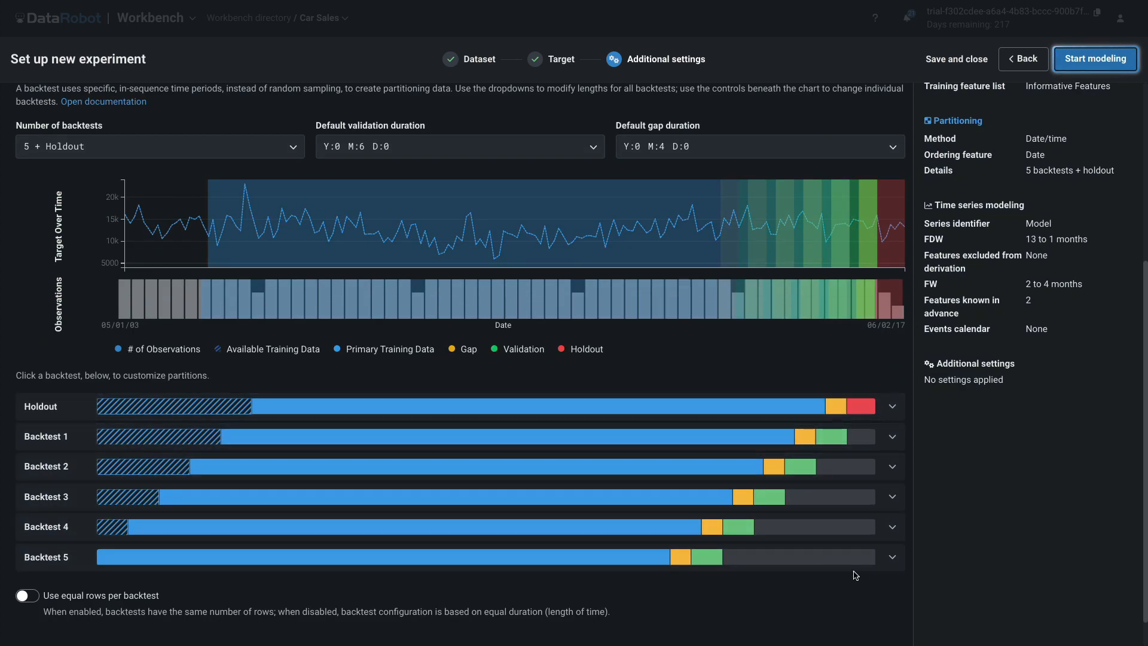
left_click(593, 147)
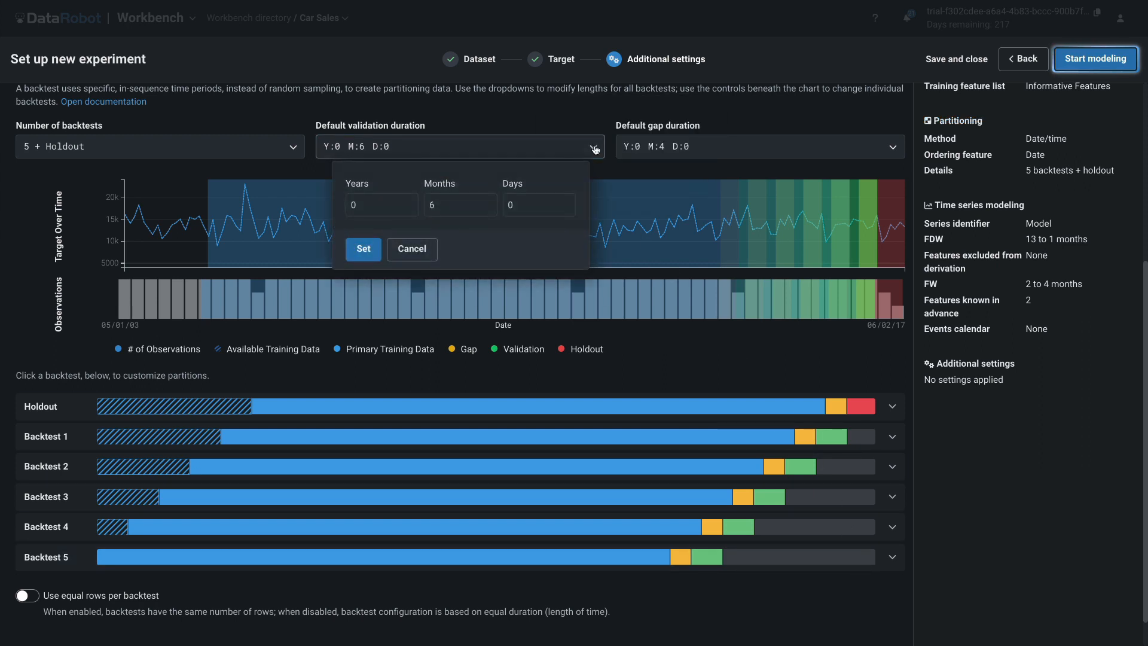
left_click(595, 148)
left_click(293, 149)
left_click(293, 148)
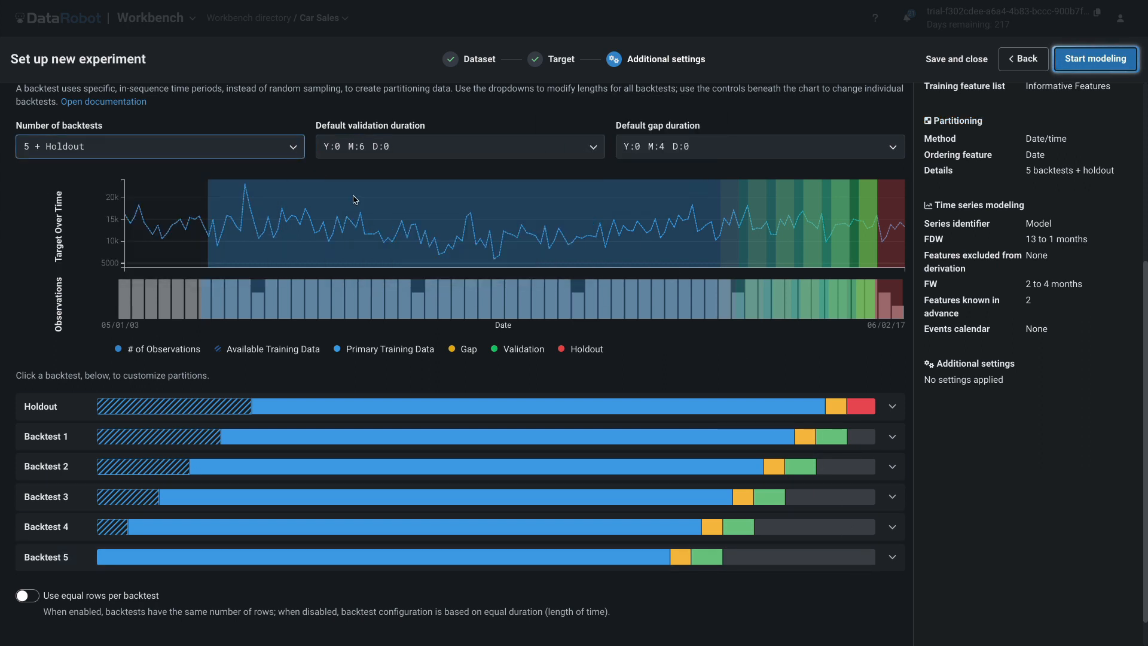
left_click(891, 440)
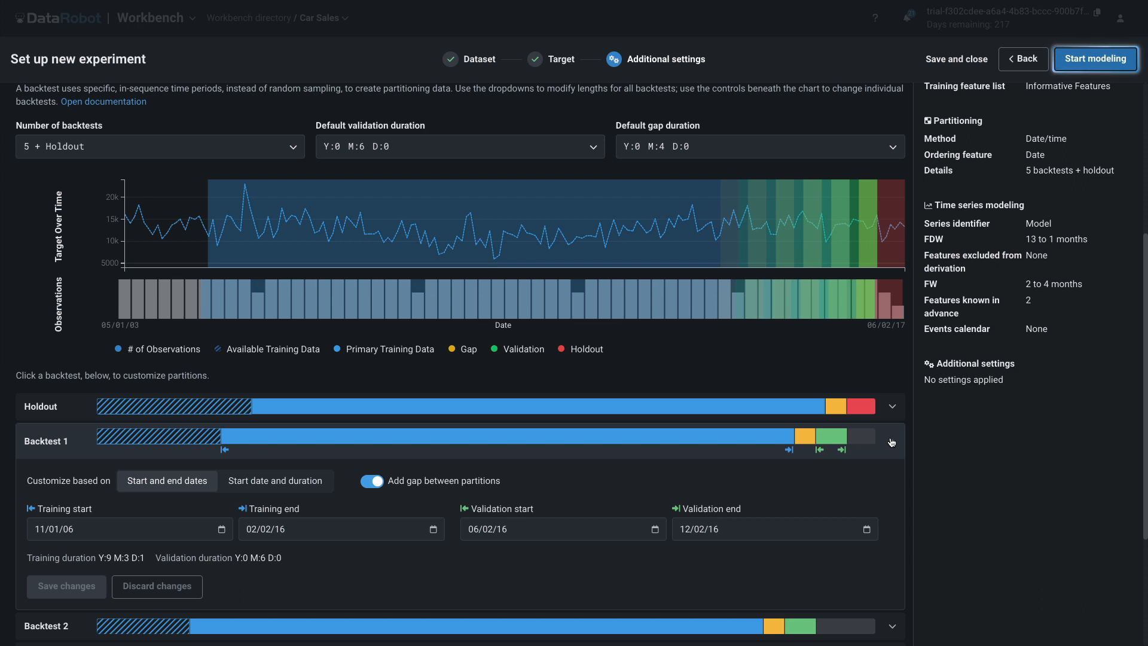
left_click(892, 441)
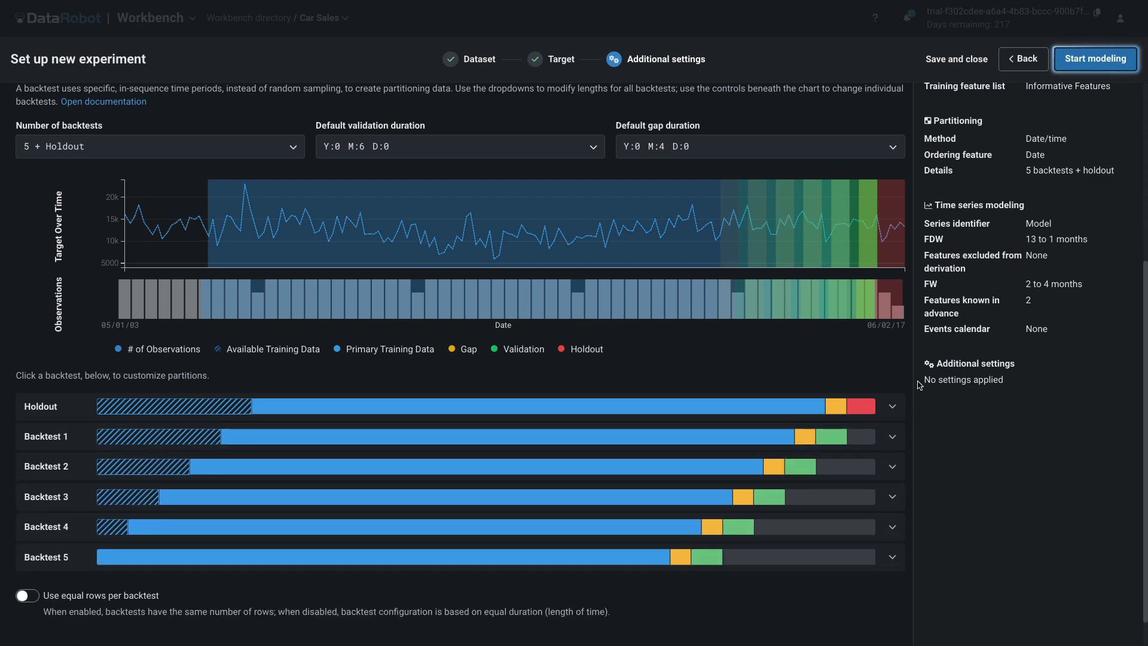
scroll(884, 356, "up", 5)
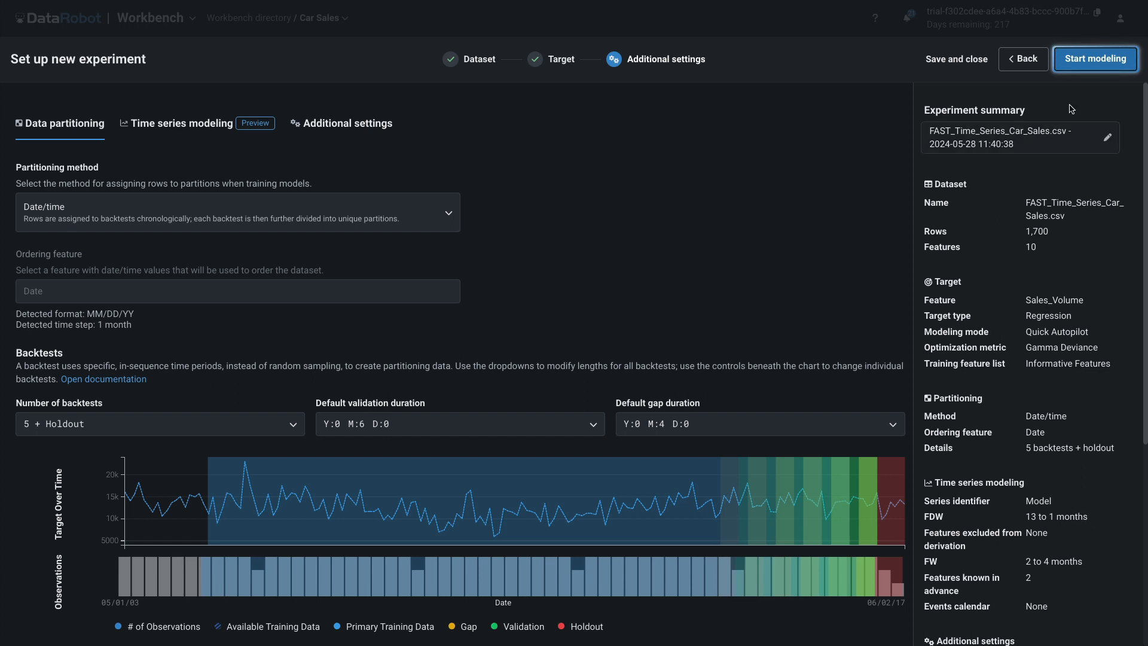
Start modeling the experiment and display its queue of running jobs
left_click(1109, 57)
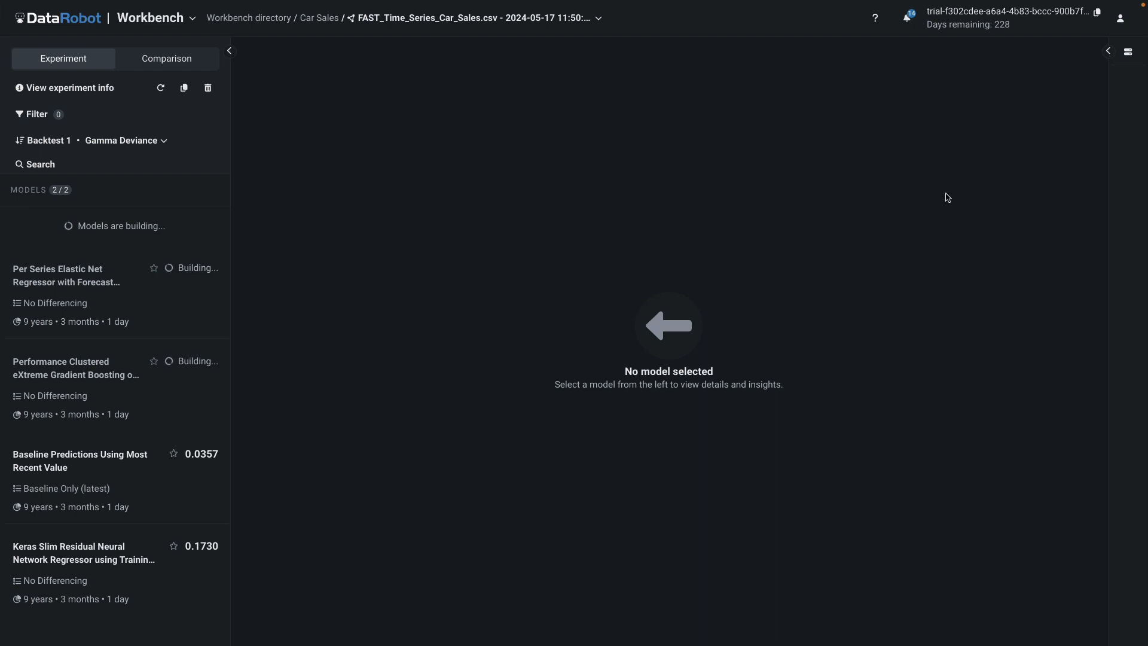
left_click(1107, 52)
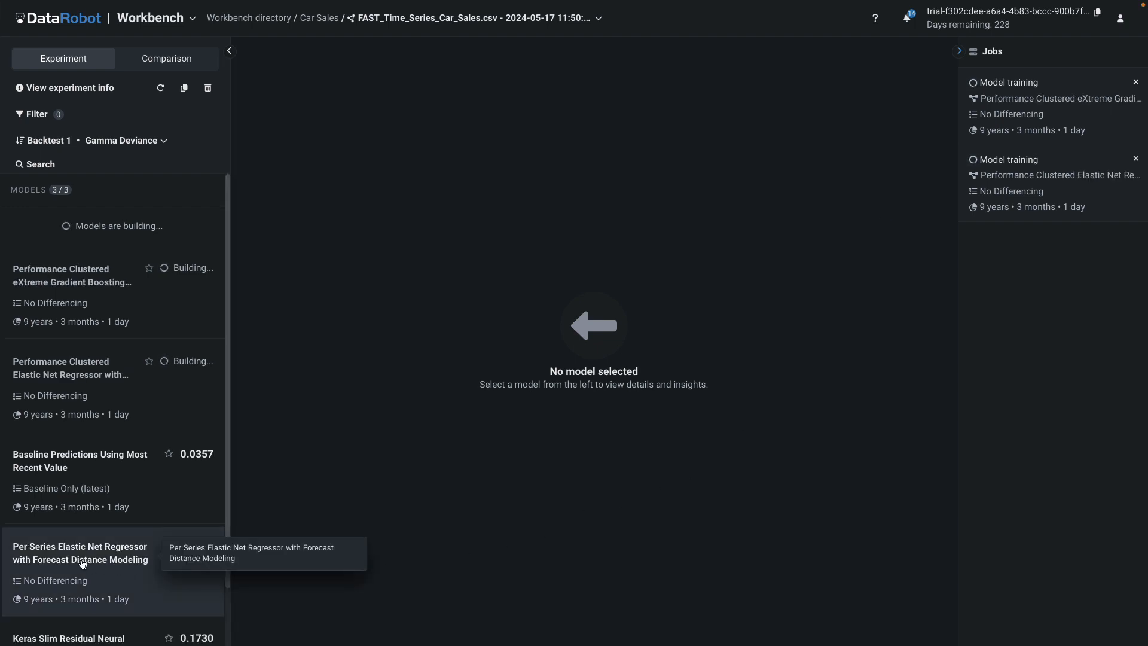
Open the Per Series Elastic Net Regressor with Forecast Distance Modeling model and star it
left_click(115, 562)
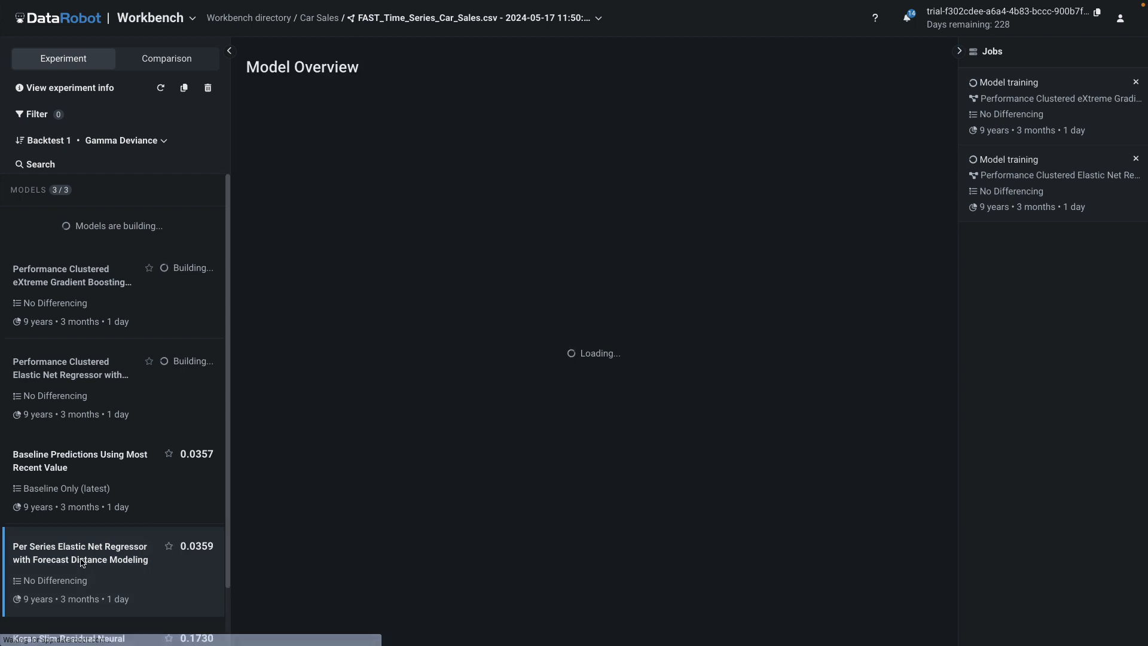
left_click(169, 547)
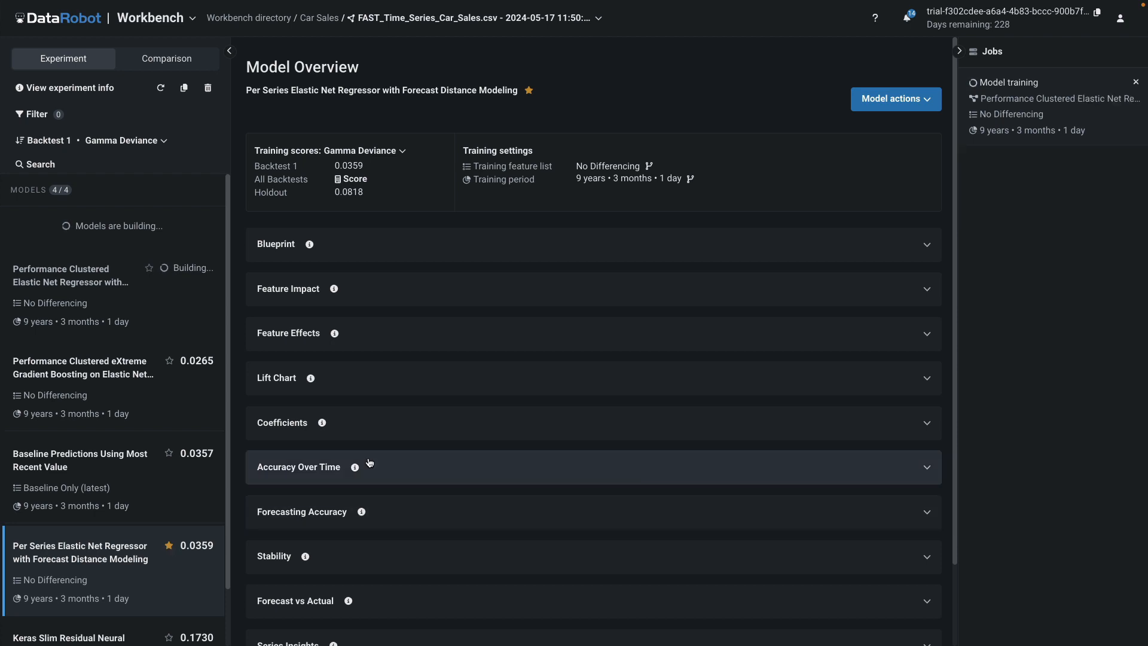
Examine the model's blueprint and the details of its Standardize and Smooth Ridit Transform node
left_click(606, 258)
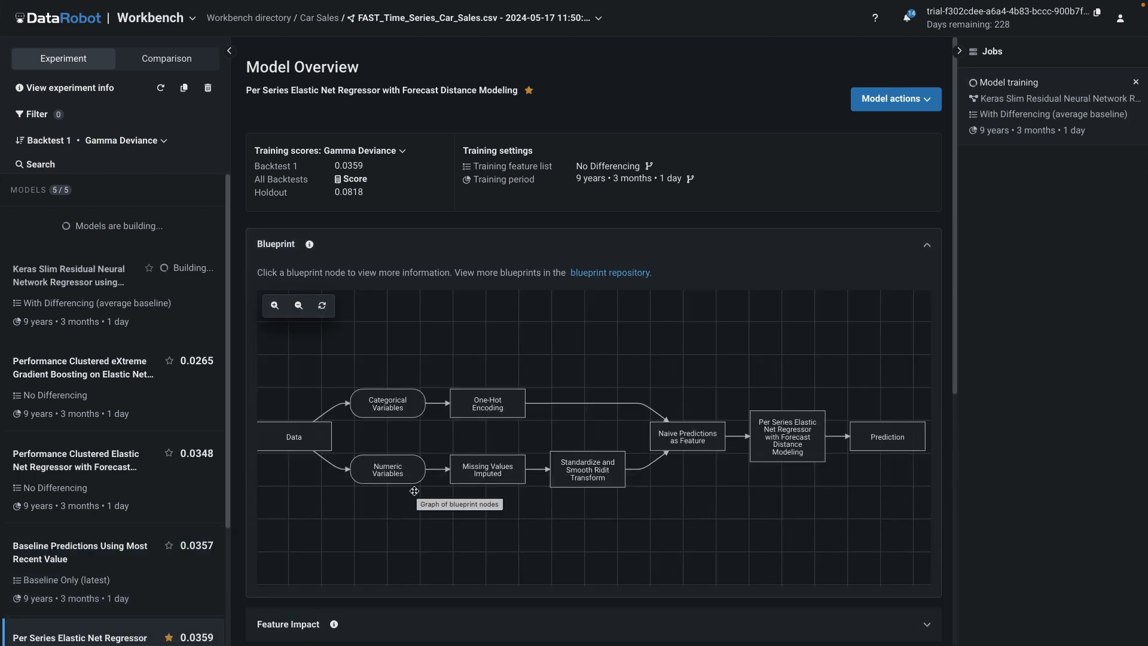
left_click(607, 471)
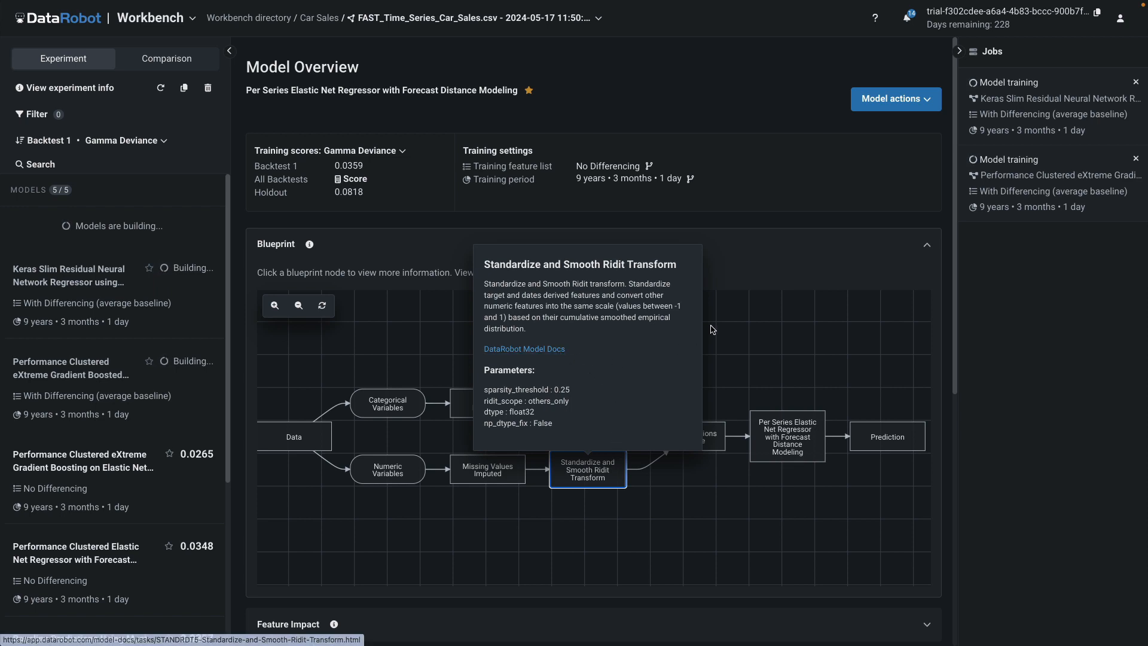
left_click(760, 243)
left_click(759, 244)
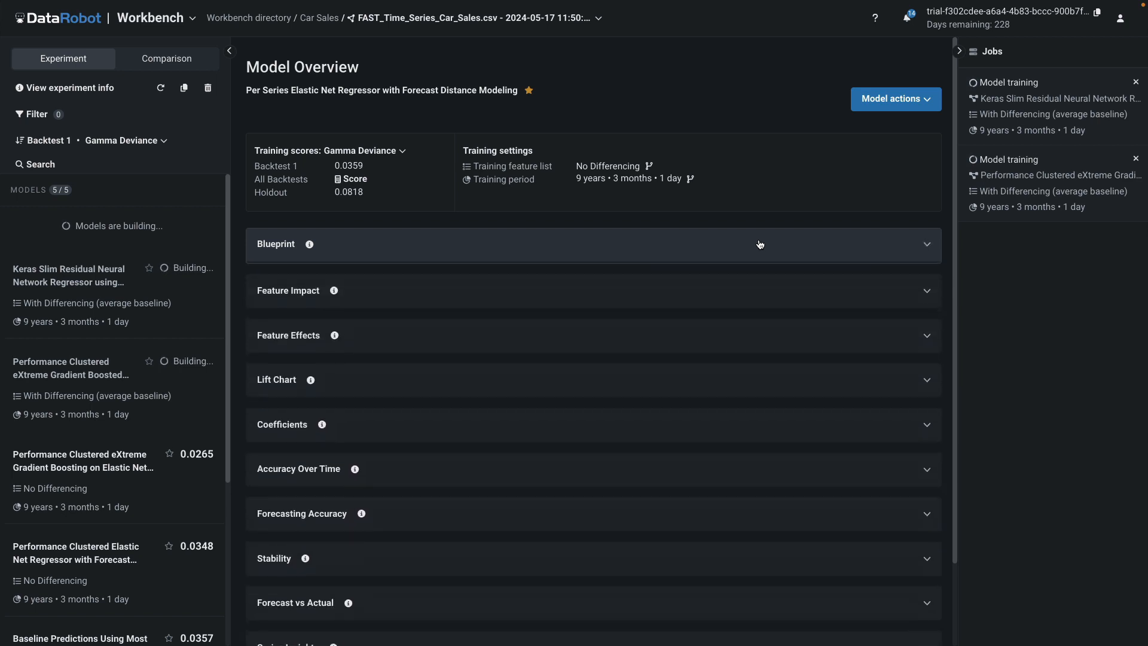
Compute Feature Impact for the starred model on all data with quick-compute enabled
left_click(665, 292)
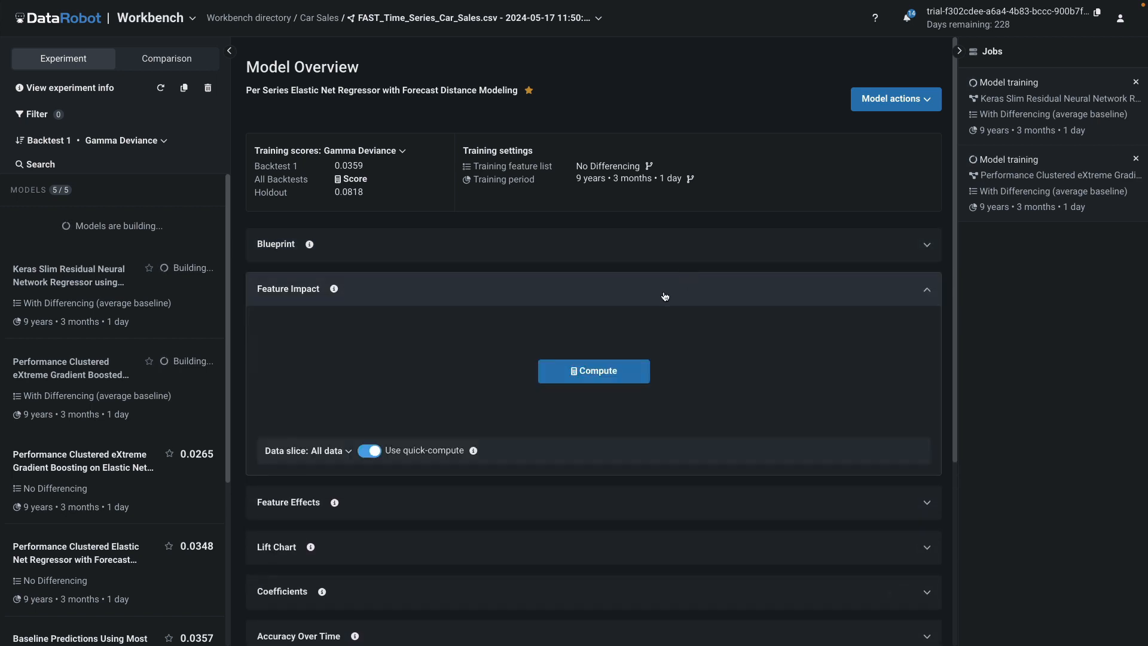
left_click(596, 371)
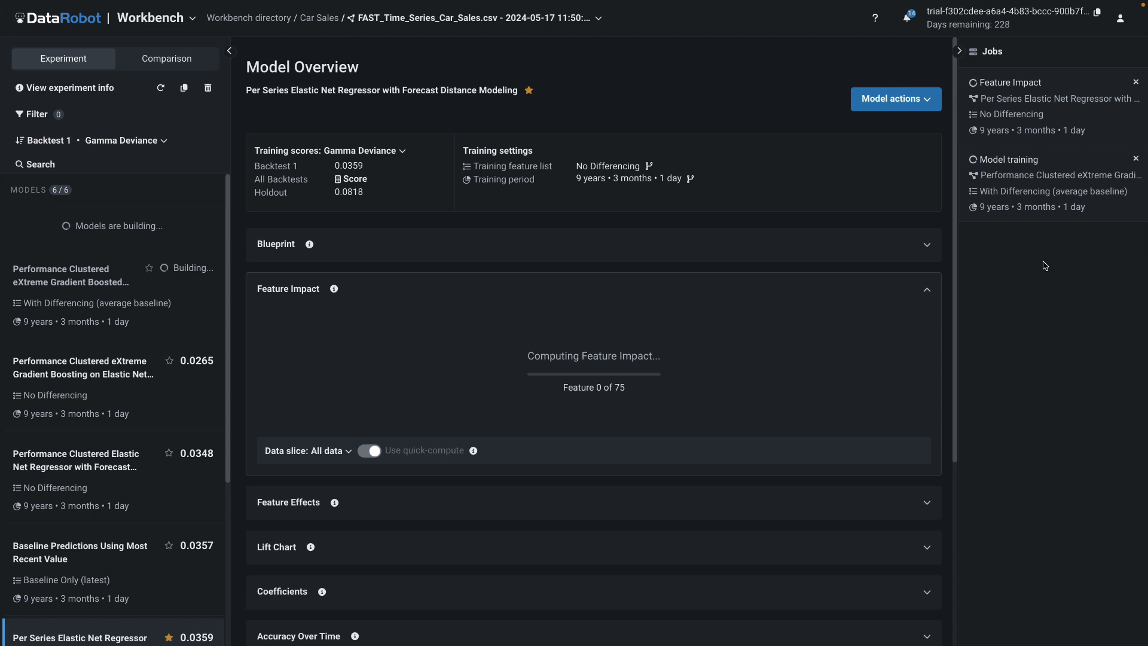
left_click(680, 289)
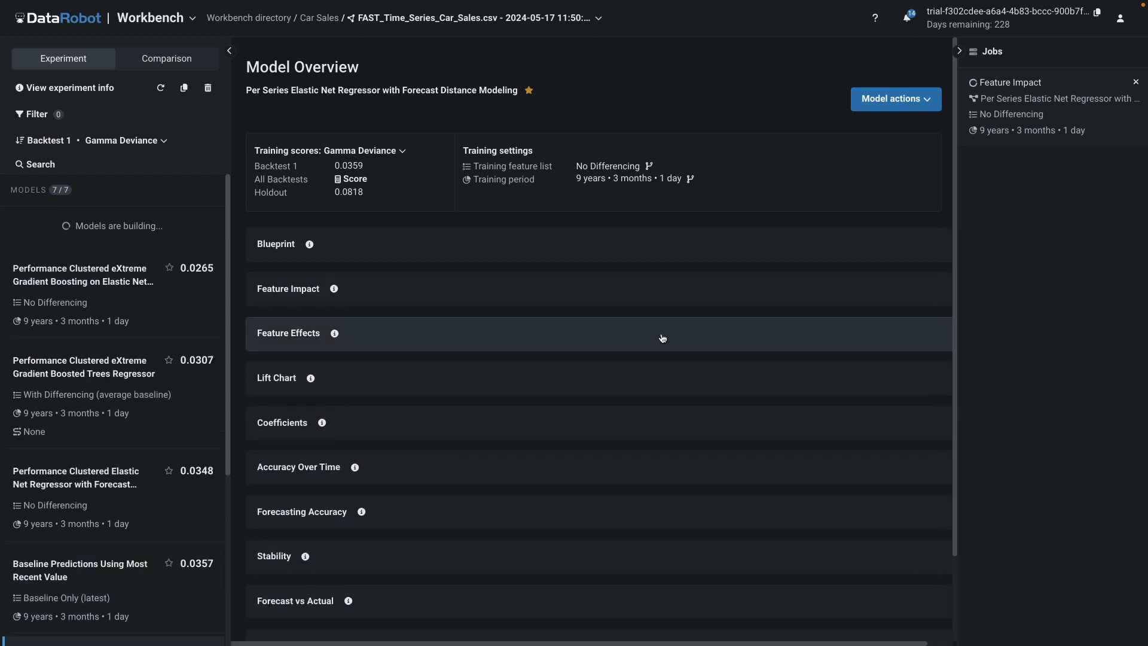
Compute Feature Effects for the starred model on Backtest 1
left_click(662, 338)
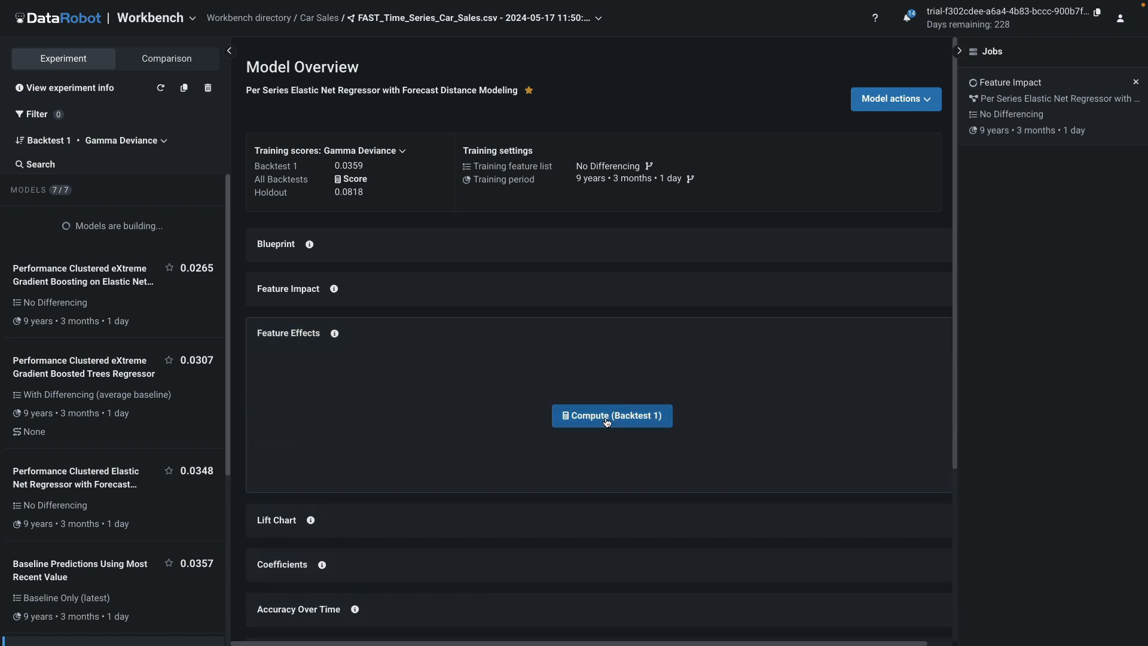
left_click(606, 422)
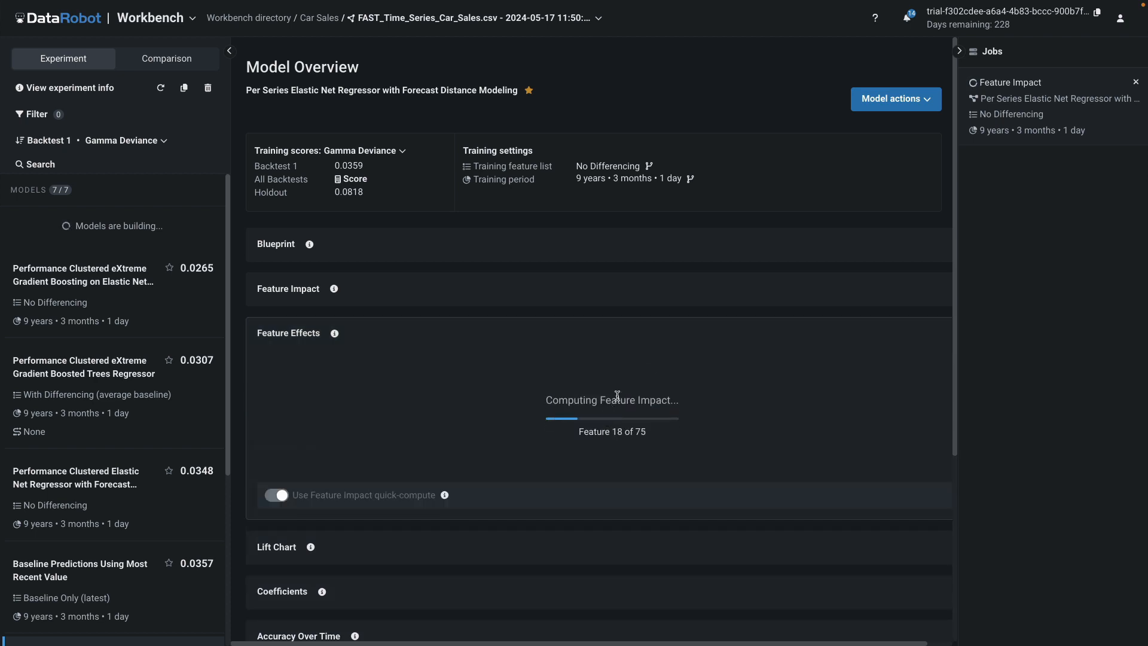
left_click(704, 334)
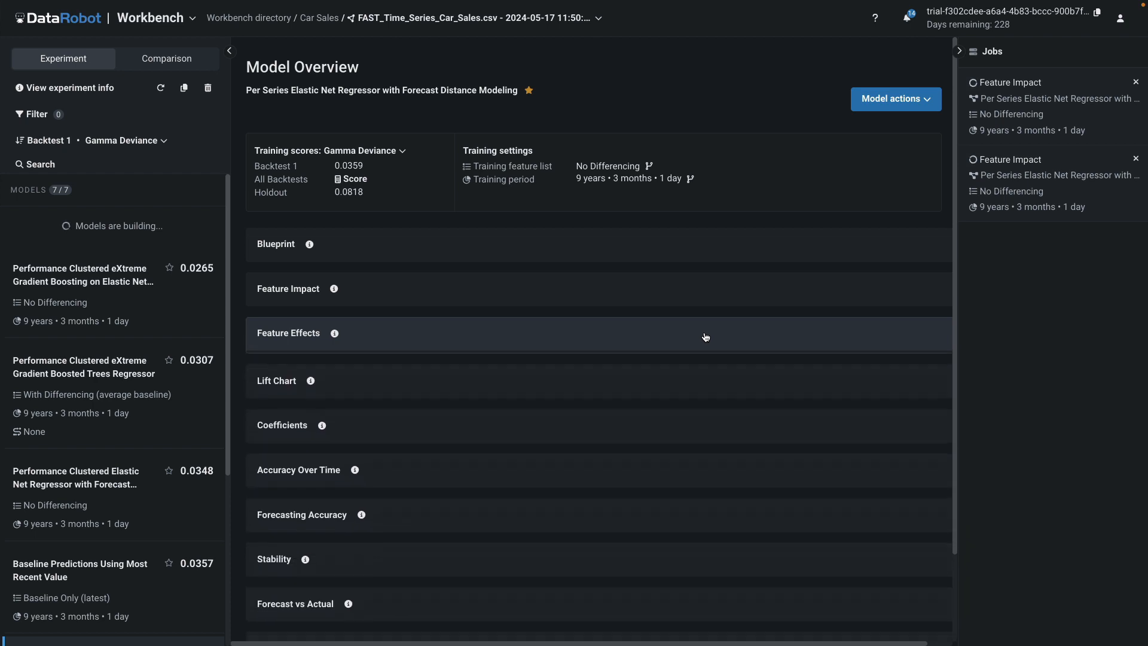
View Accuracy Over Time for the Ford F-150 series in Backtest 1 and compute it for the training data
left_click(634, 470)
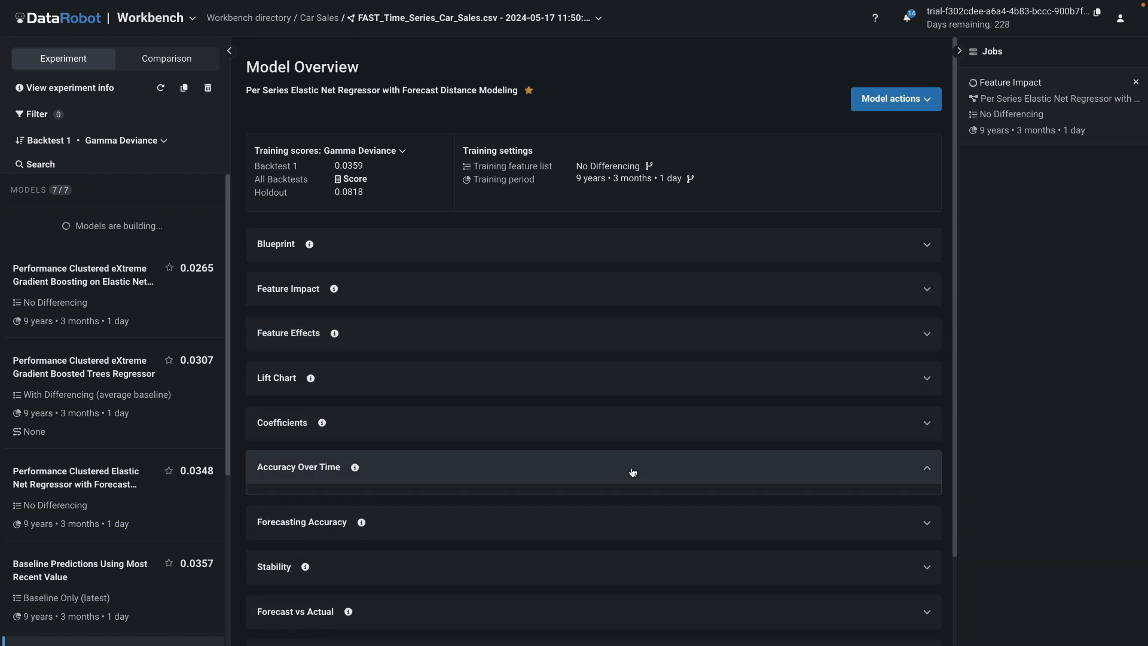
scroll(628, 466, "down", 3)
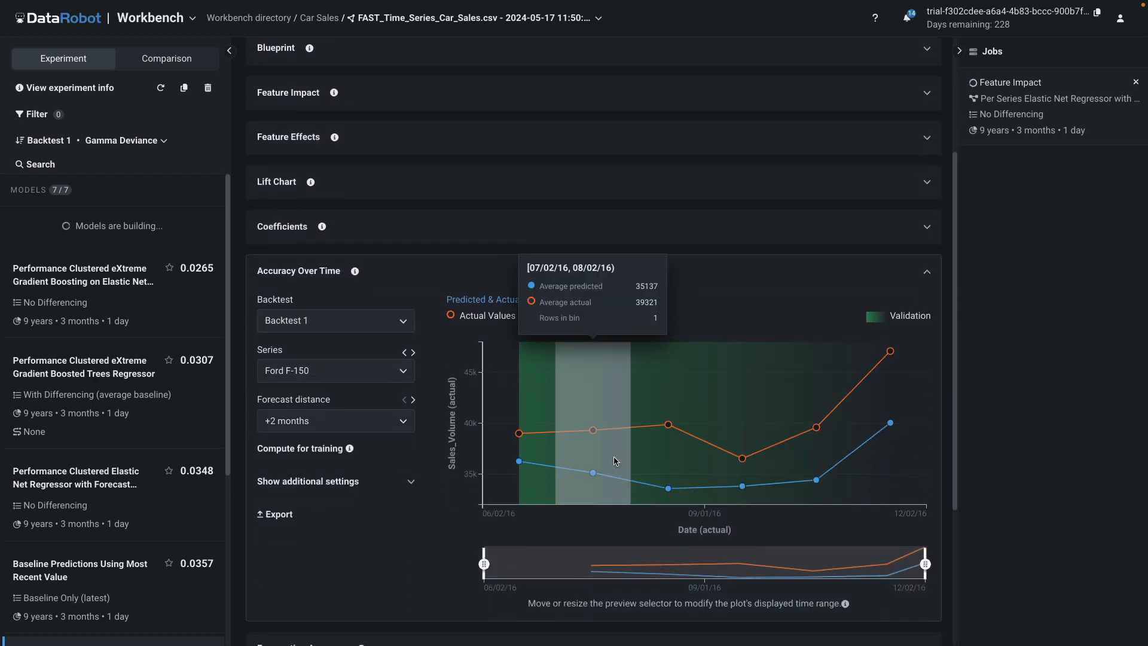
left_click(307, 448)
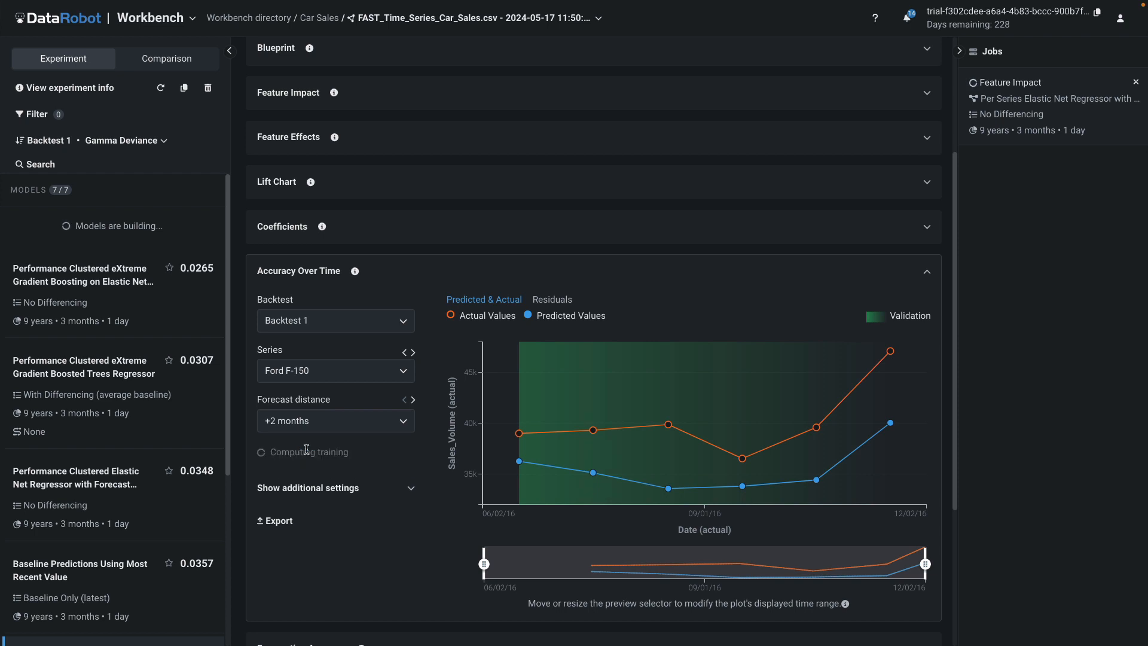
left_click(394, 272)
Compute the remaining backtests in the starred model's Series Insights
left_click(396, 552)
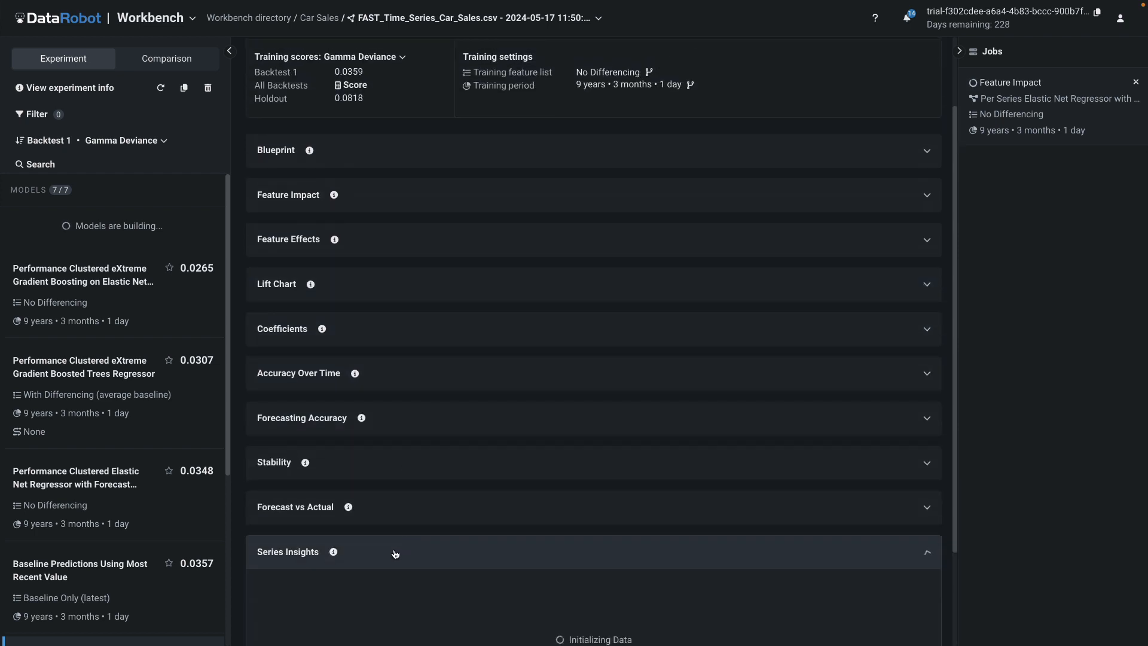
scroll(396, 551, "down", 6)
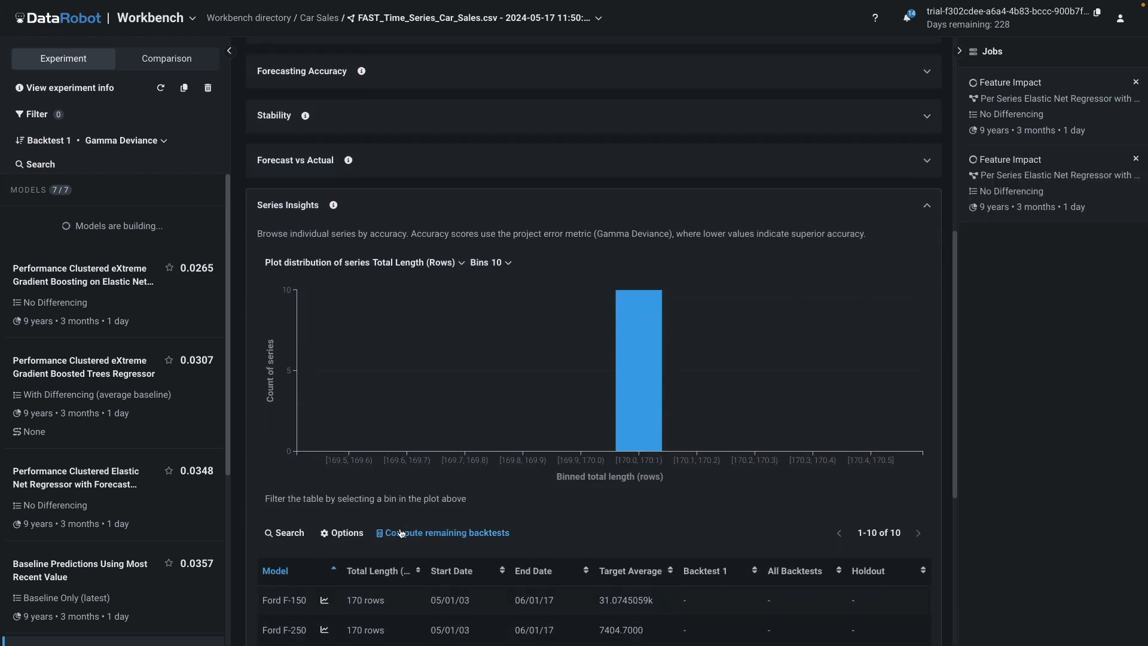
scroll(401, 532, "down", 1)
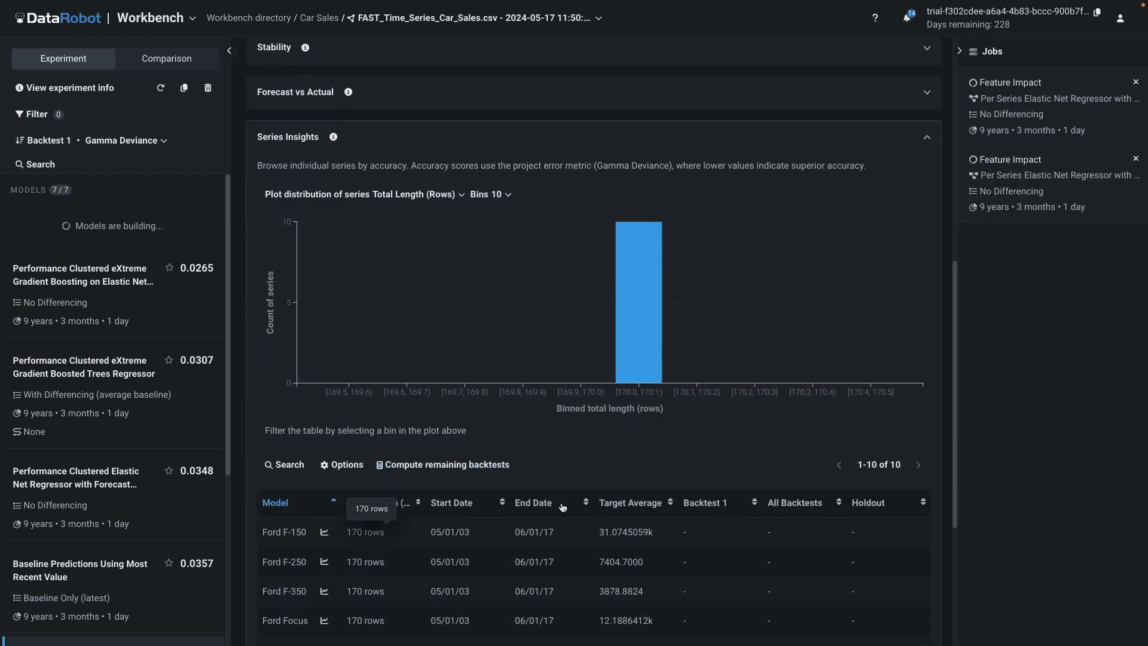
left_click(470, 469)
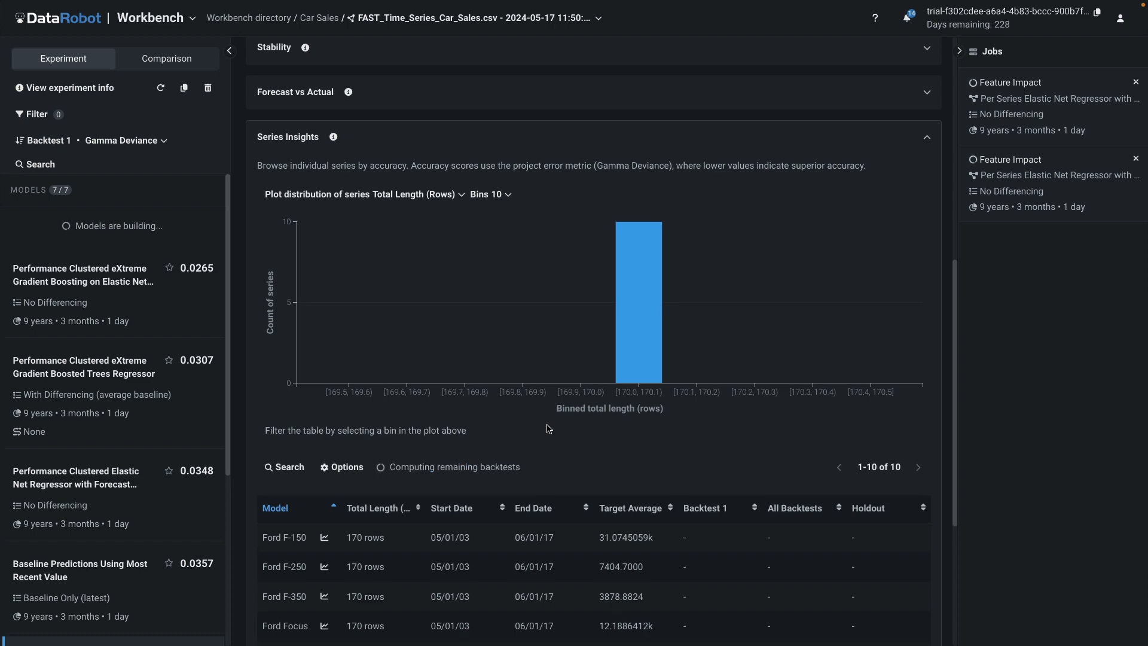
left_click(443, 142)
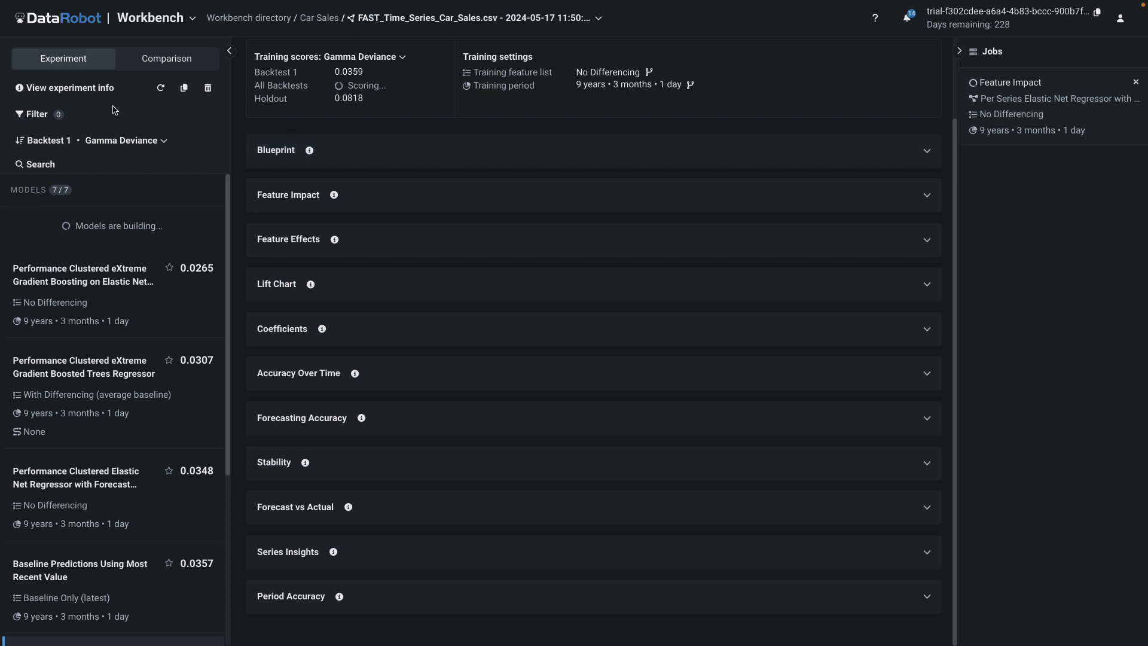
Review the experiment information for the setup, the original data and the derived modeling data
left_click(86, 92)
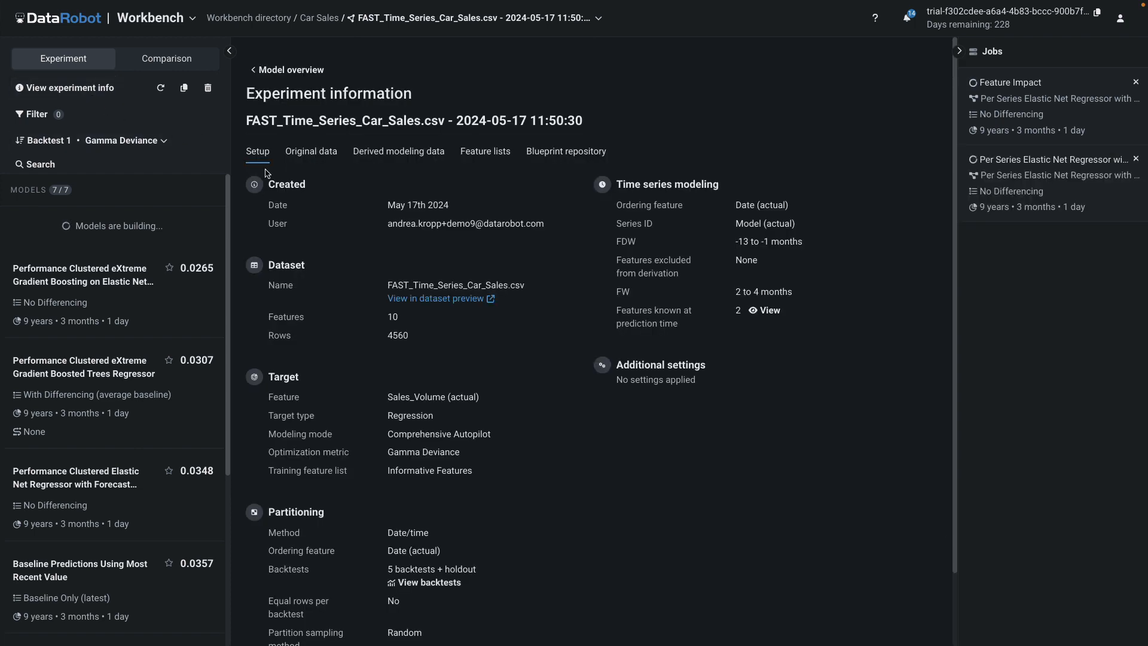
left_click(322, 156)
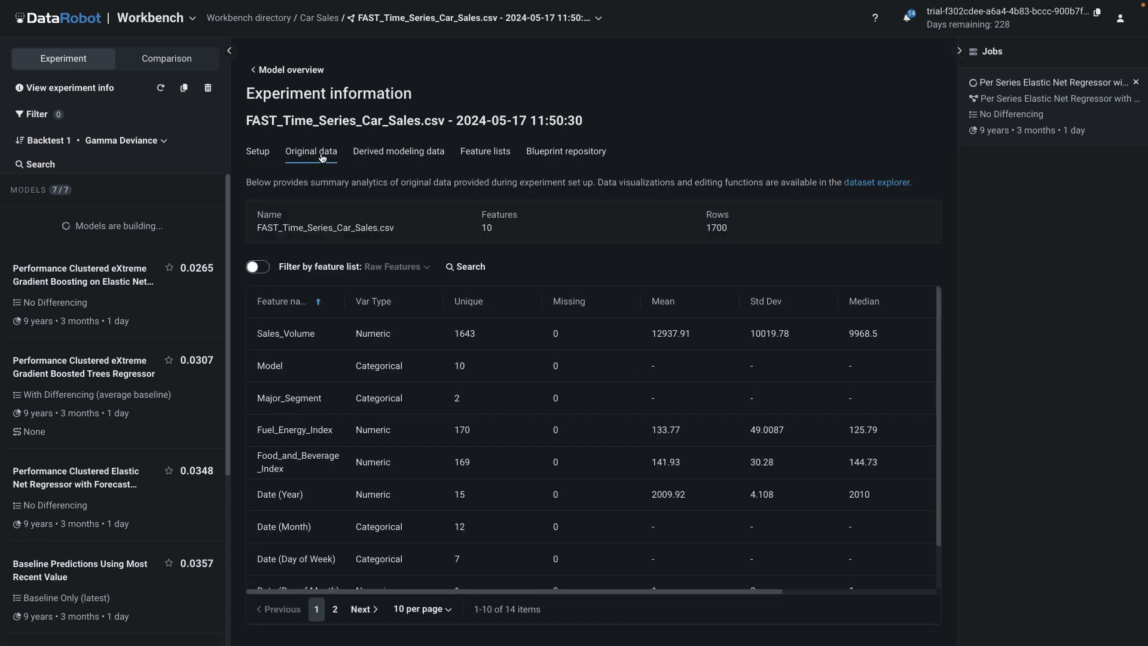
left_click(413, 157)
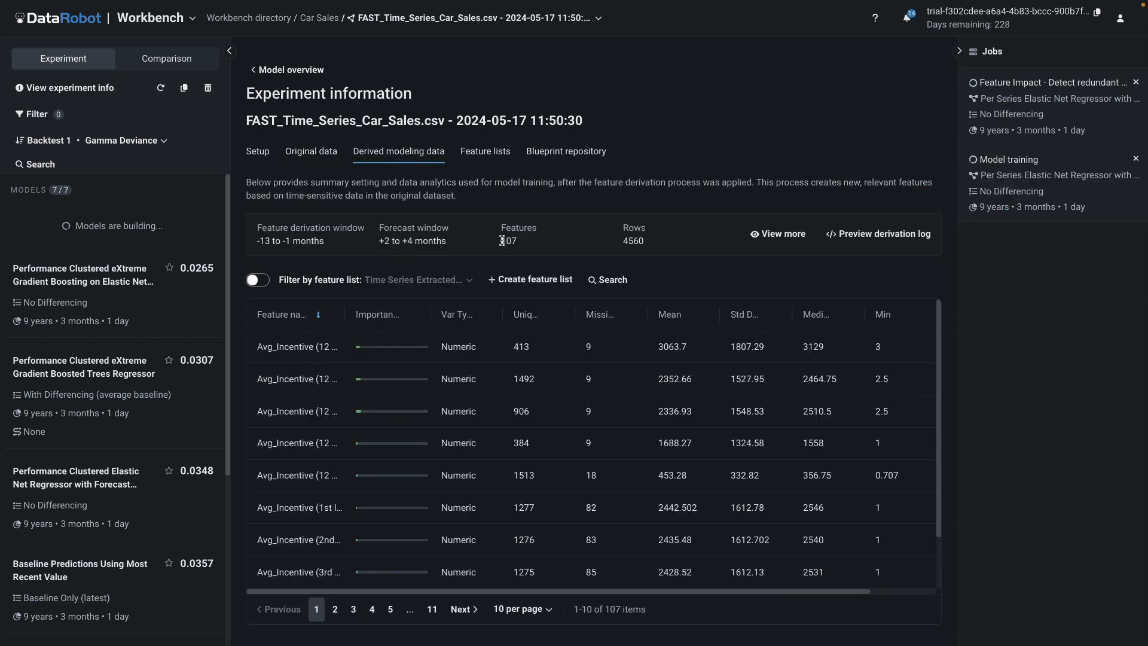
left_click_drag(501, 240, 515, 243)
left_click(525, 246)
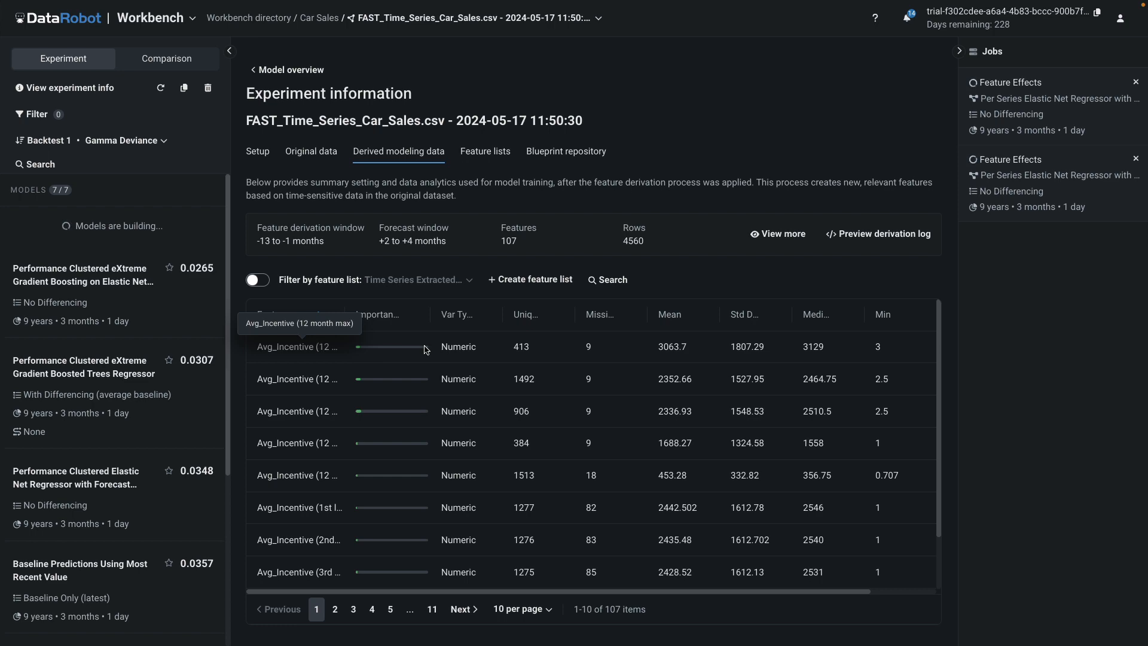
Preview the data derivation log and view the experiment's feature lists
left_click(882, 236)
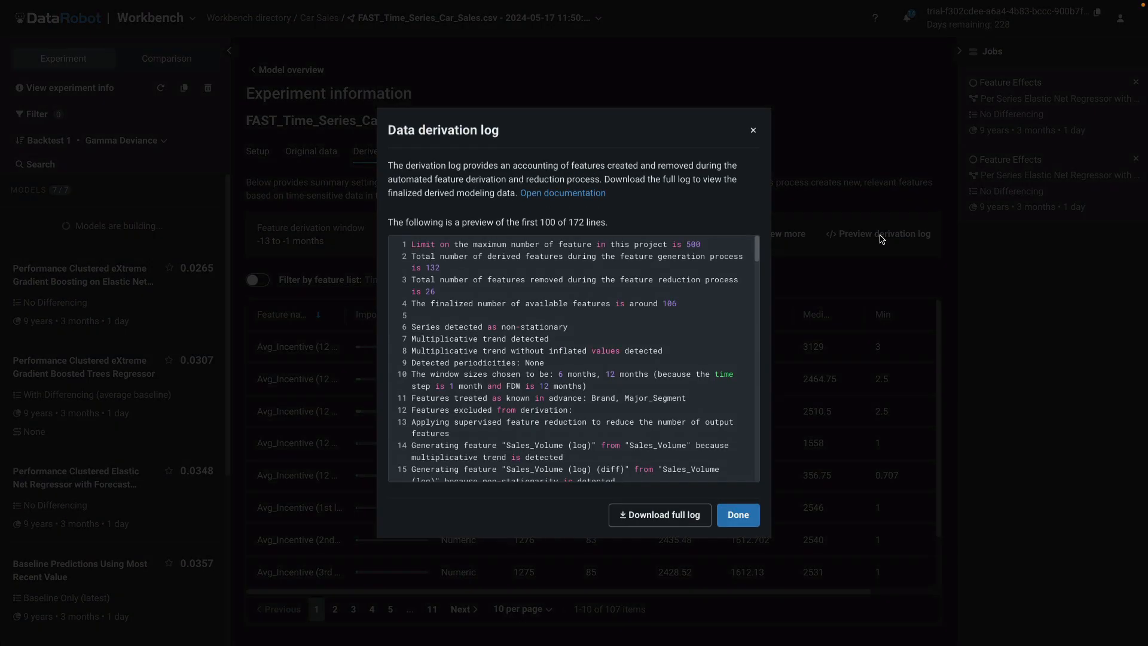
left_click(740, 515)
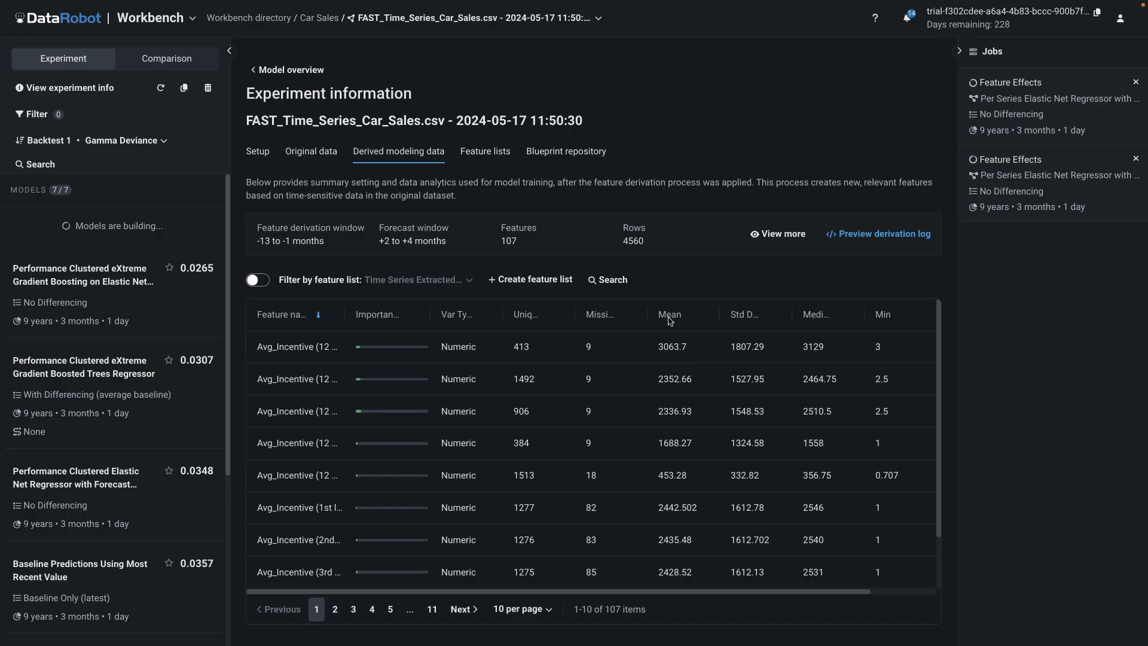
left_click(492, 155)
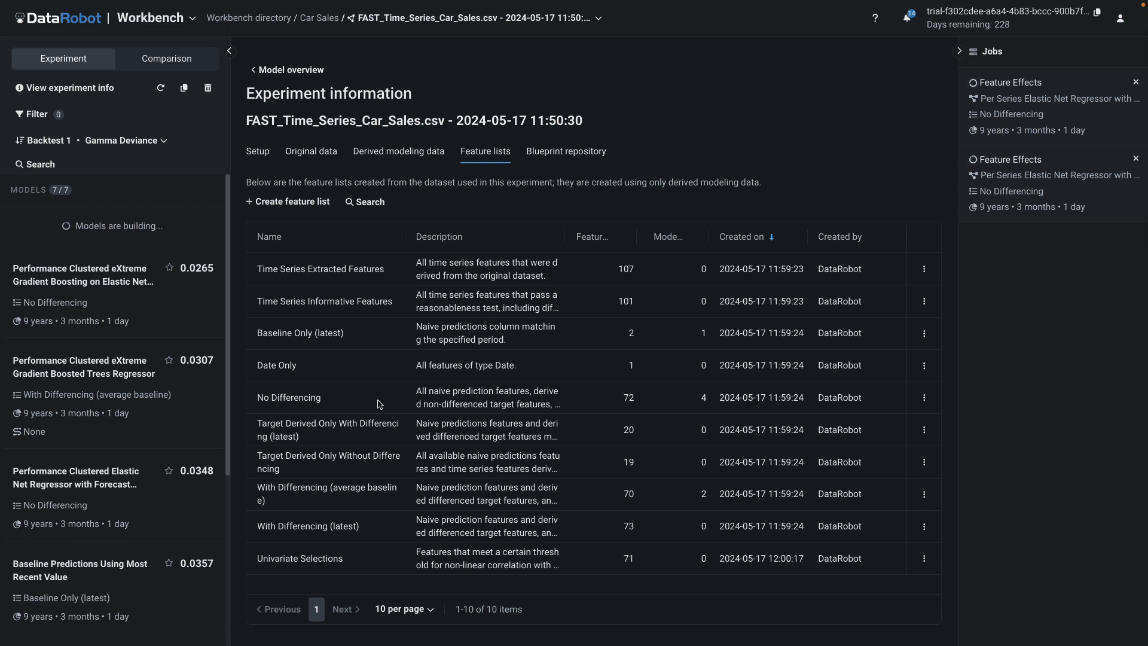
left_click(293, 203)
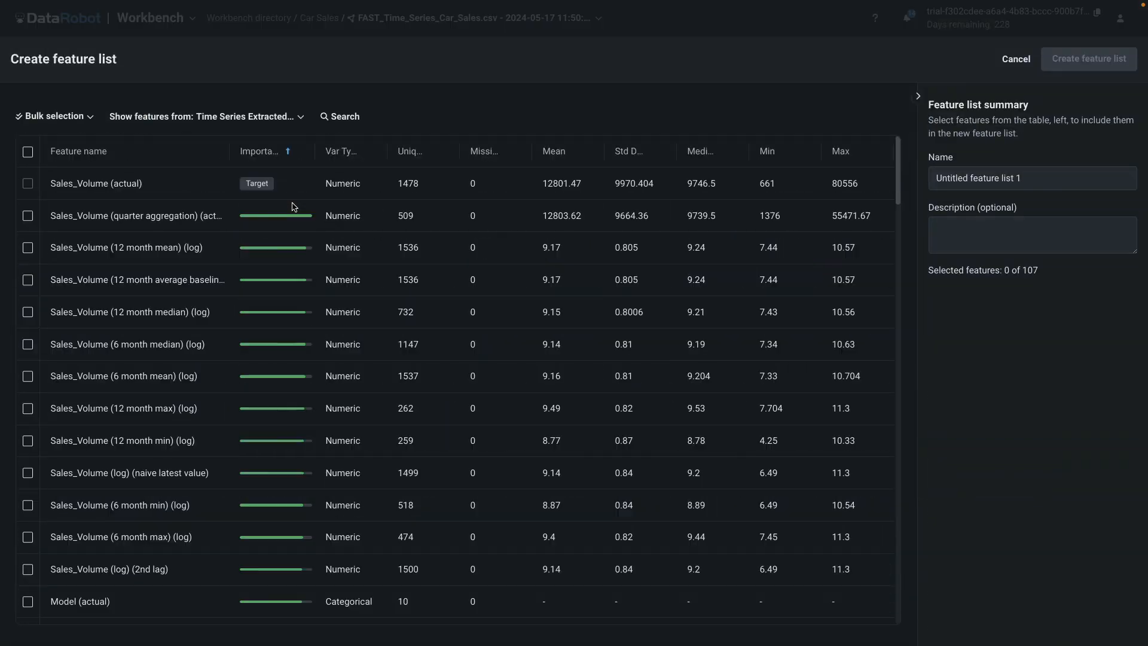
left_click(28, 217)
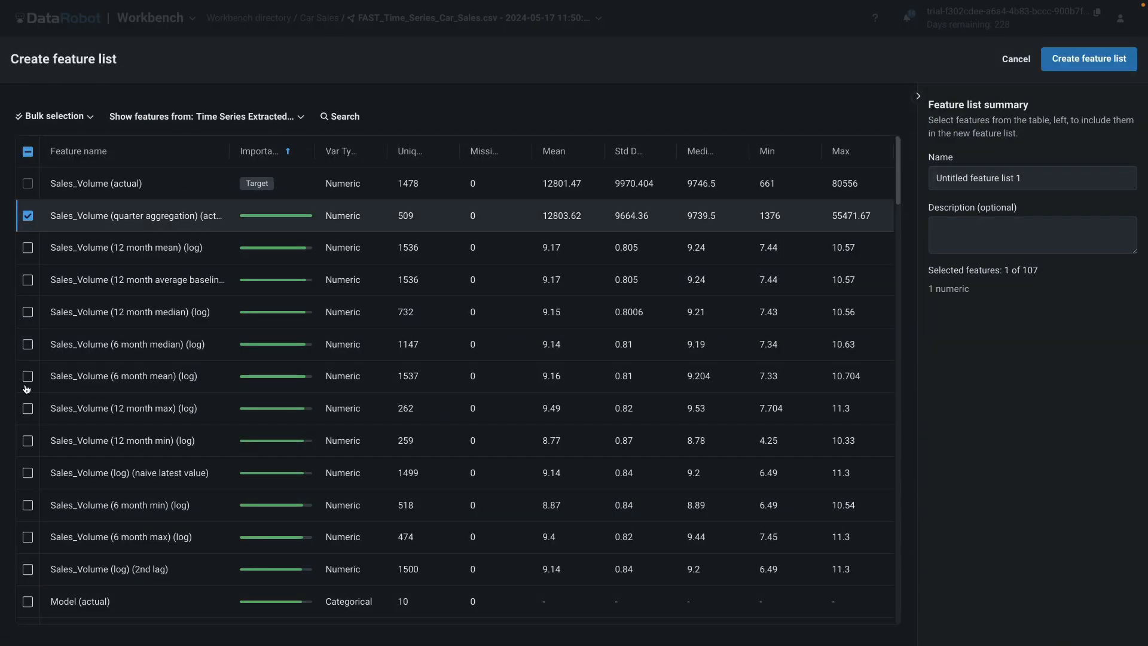
left_click(27, 376)
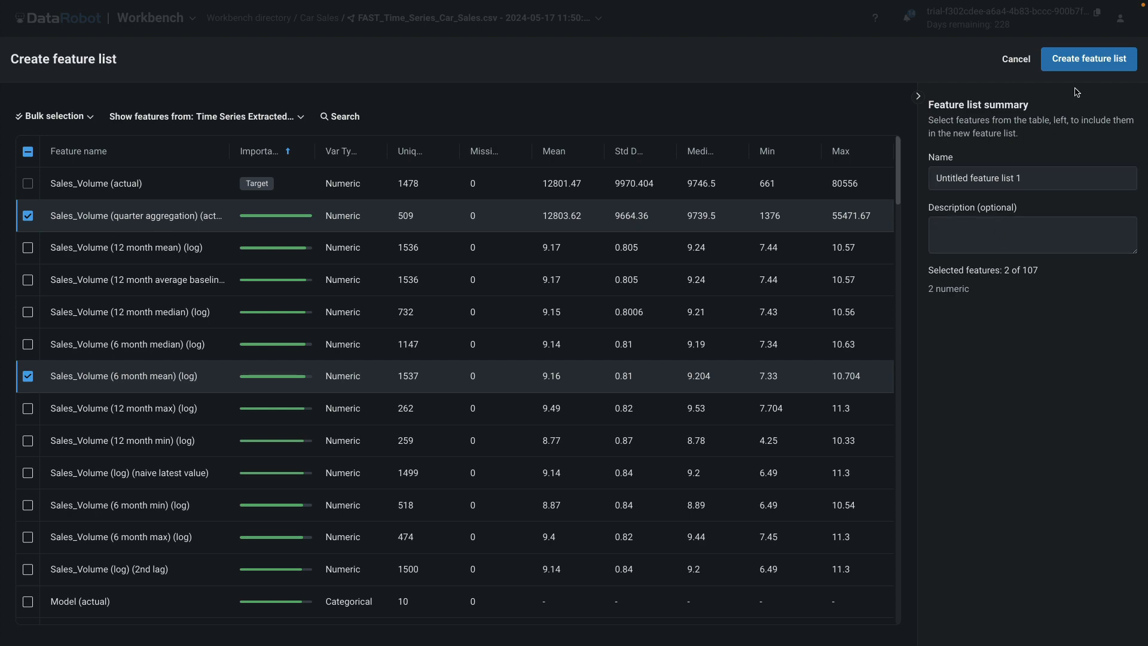
left_click(1015, 59)
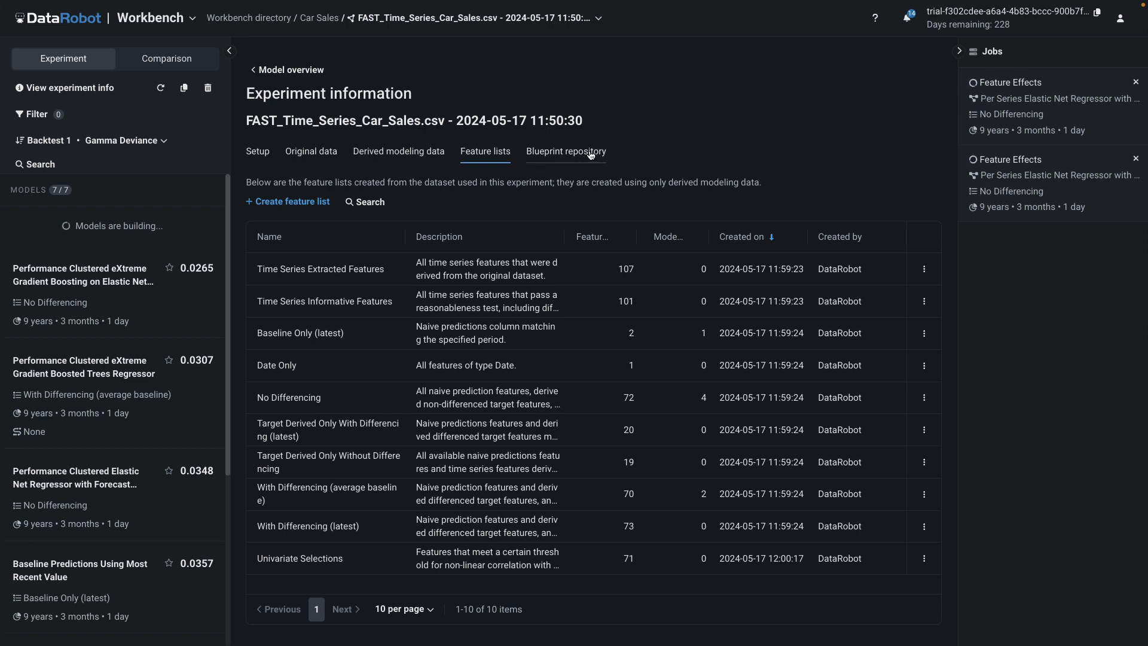
Search the experiment's blueprint repository for "keras"
left_click(590, 153)
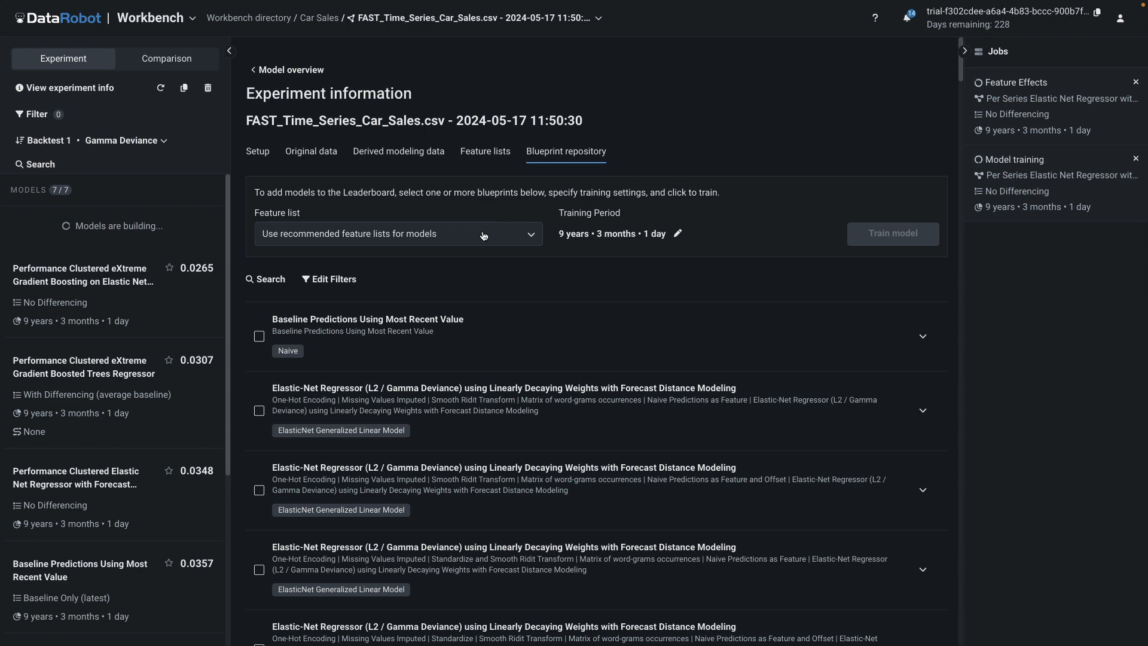
left_click(270, 281)
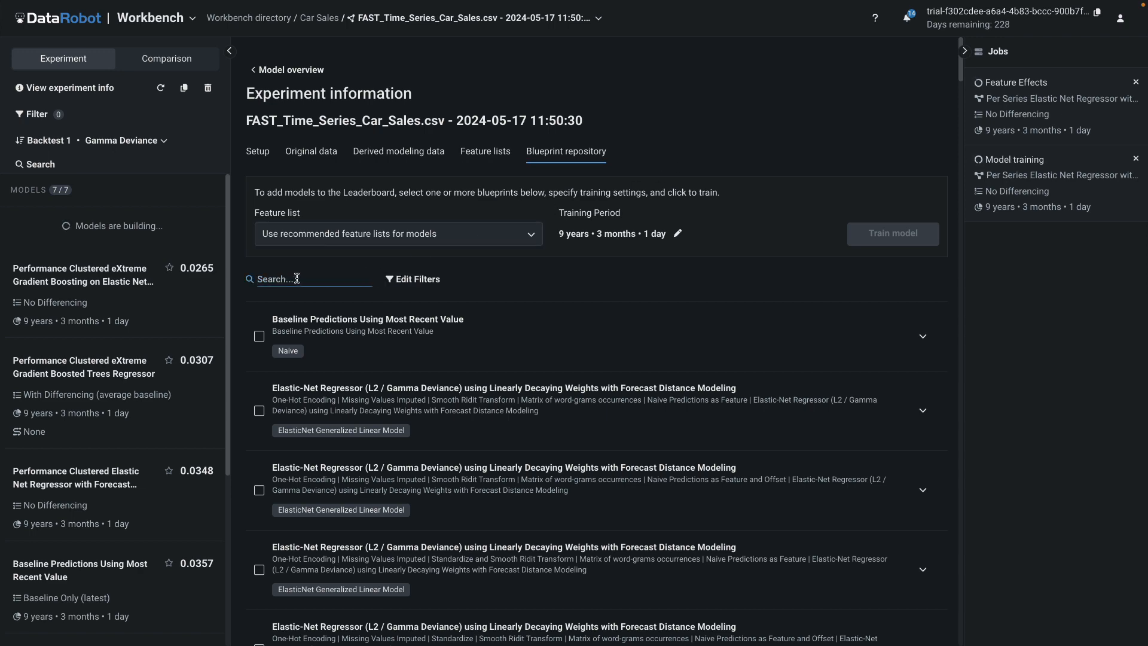
type("keras")
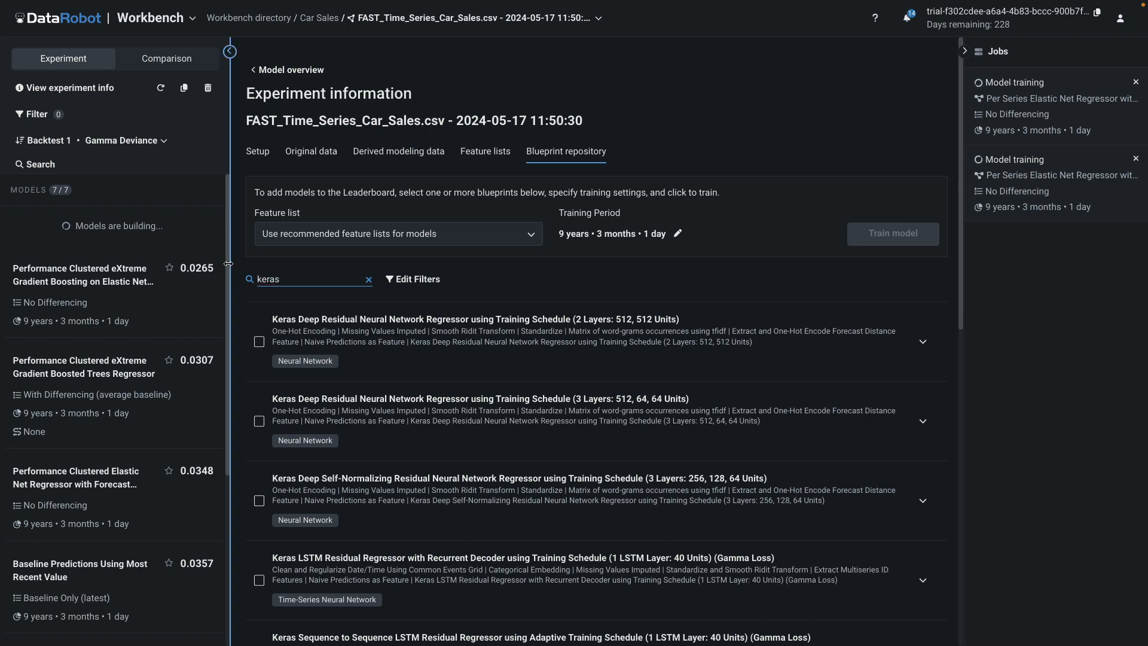
Return to the starred Per Series Elastic Net Regressor model and examine its Feature Impact by derived features
left_click_drag(227, 265, 214, 456)
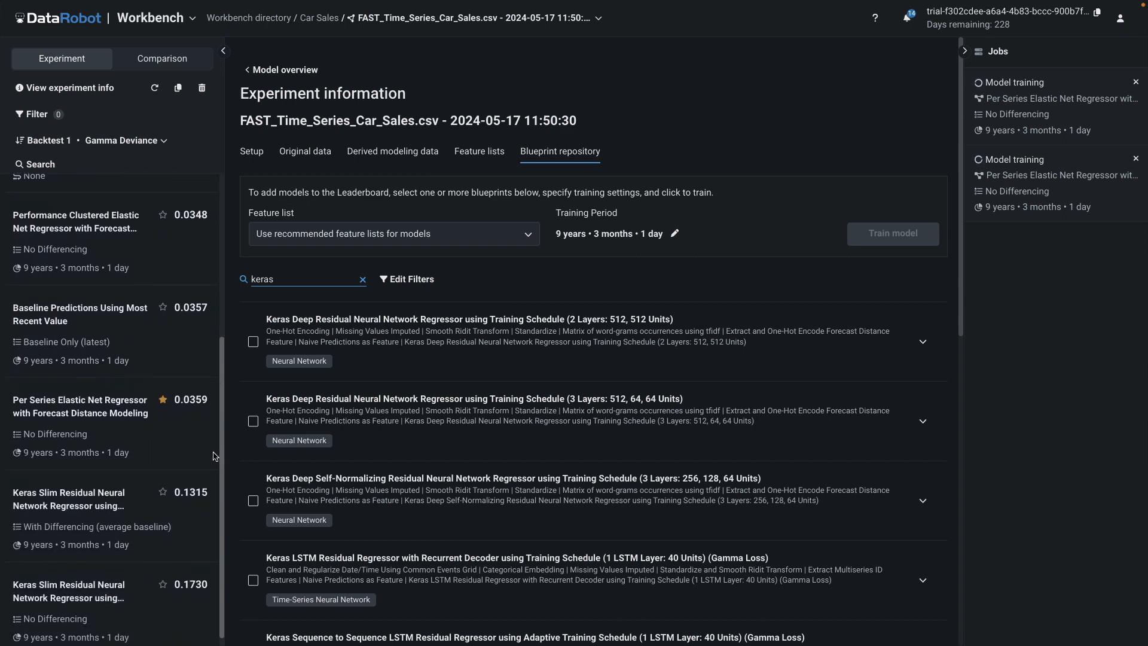
left_click(105, 434)
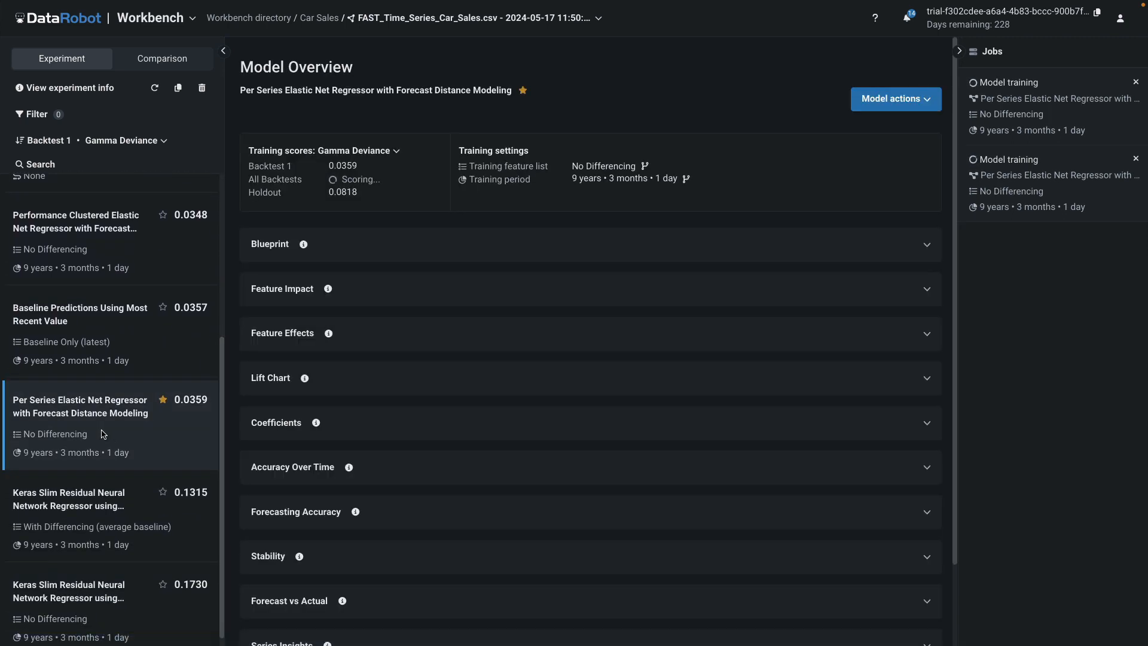
left_click(514, 299)
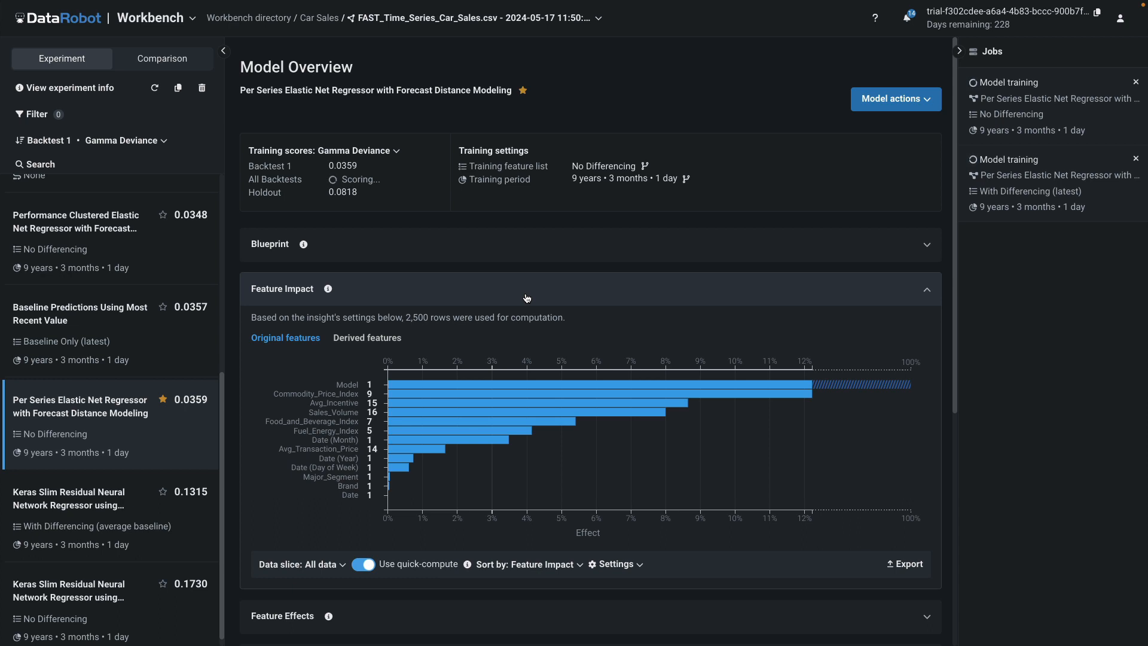
left_click(367, 339)
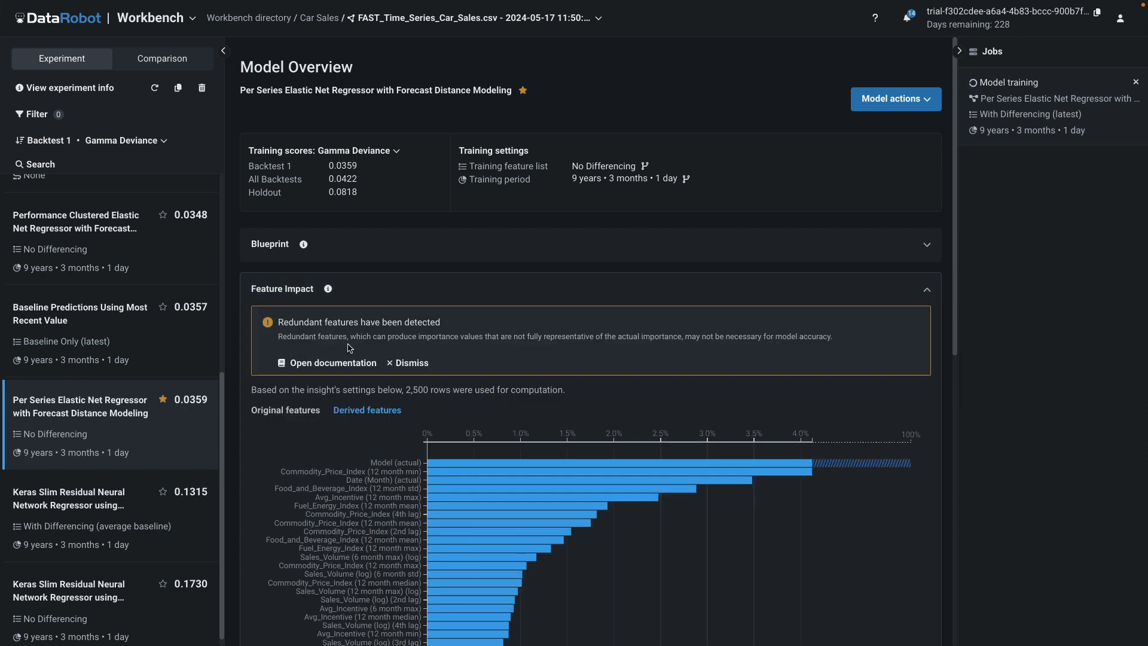
scroll(294, 457, "down", 3)
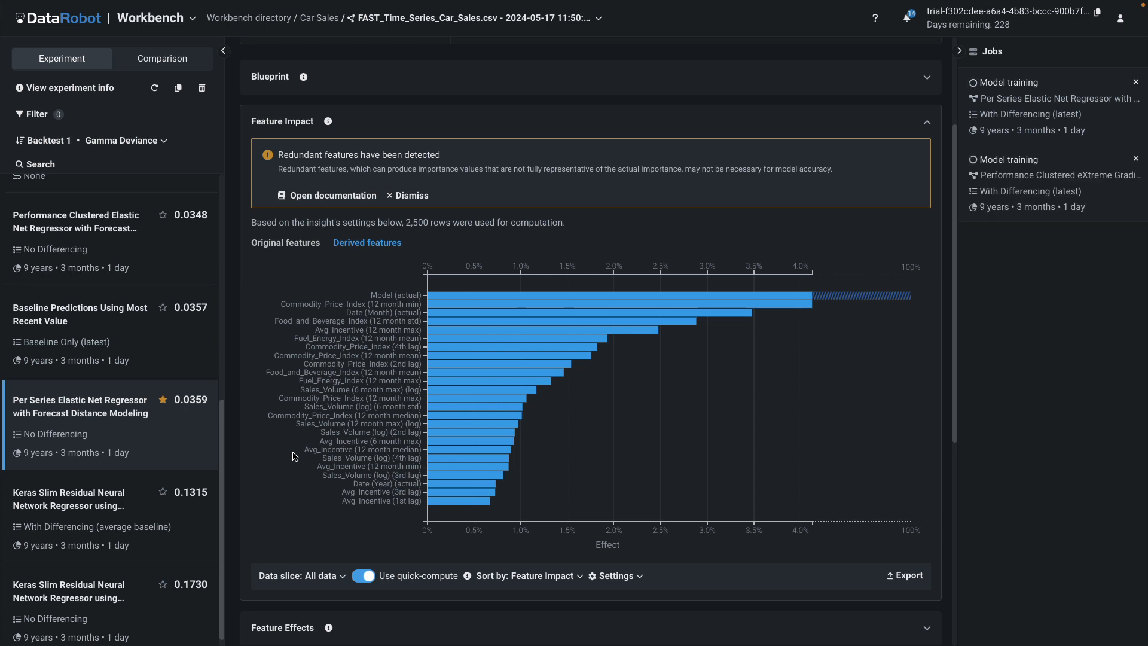
Create a data slice named Pickup that filters Major_Segment (actual) = Pickup
left_click(343, 578)
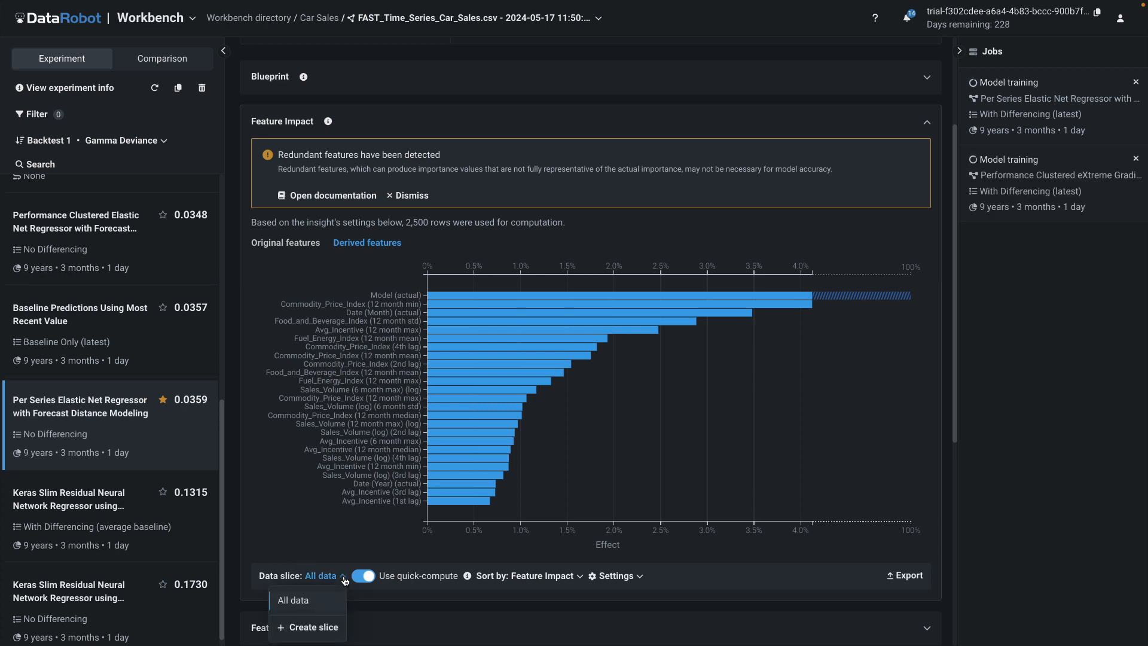
left_click(320, 629)
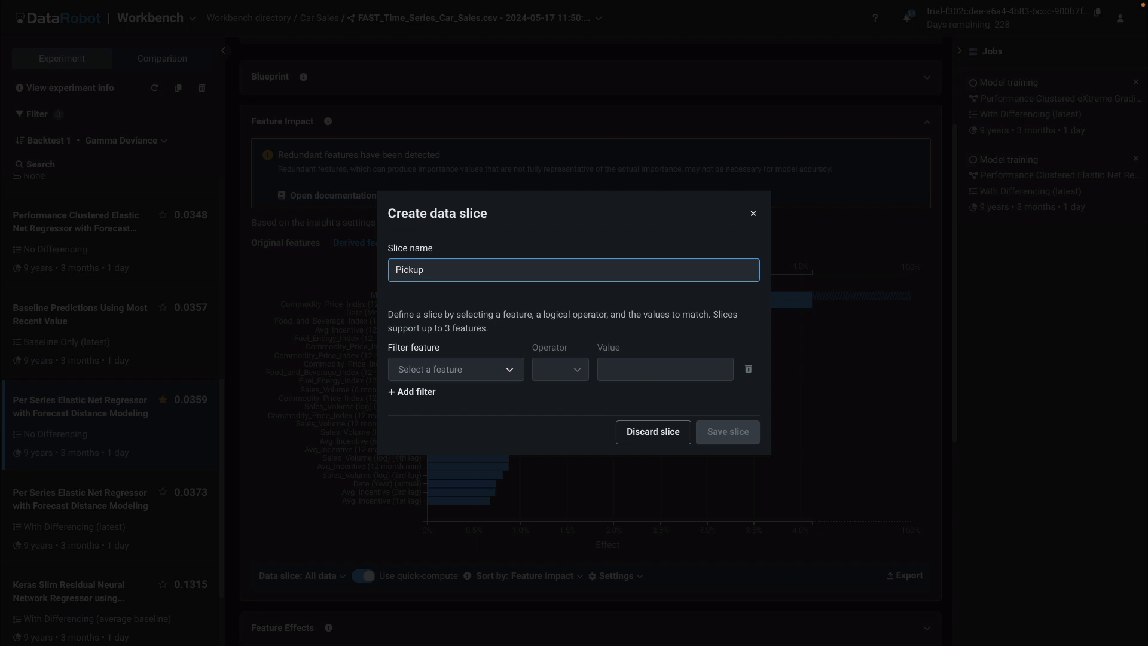
left_click(505, 368)
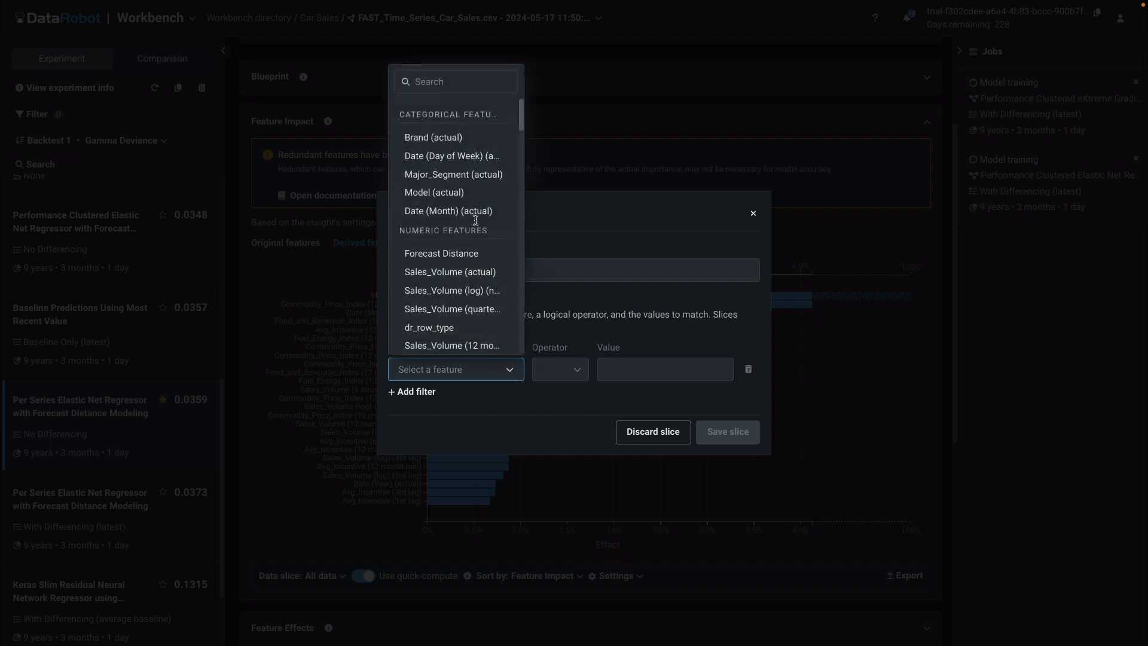
left_click(462, 176)
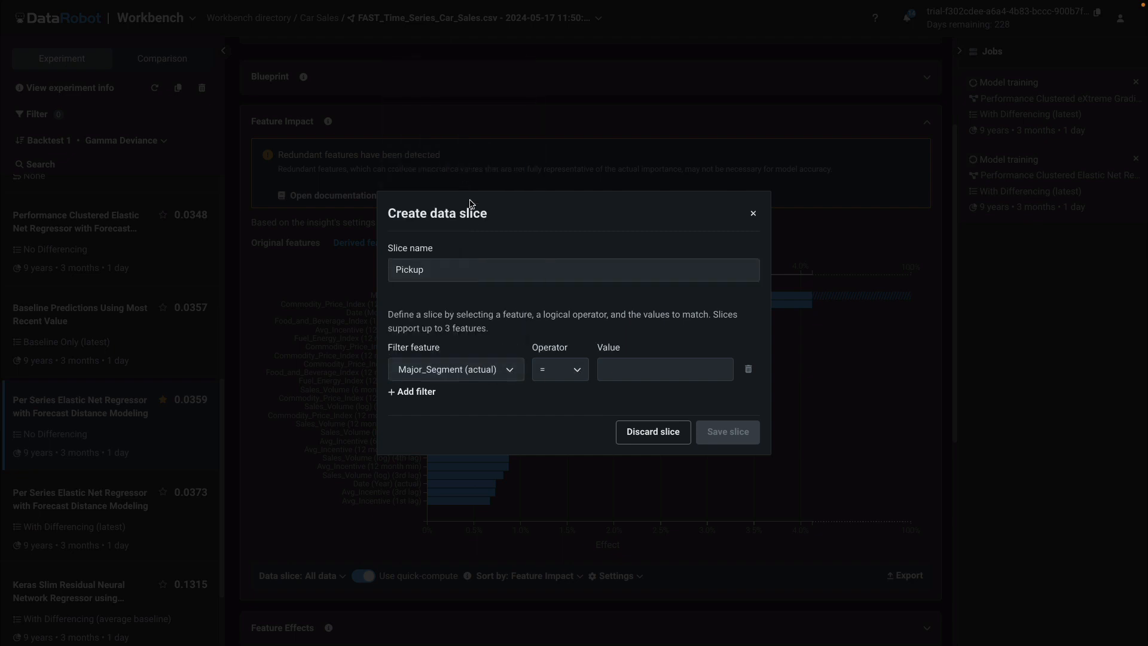
left_click(720, 376)
left_click(686, 419)
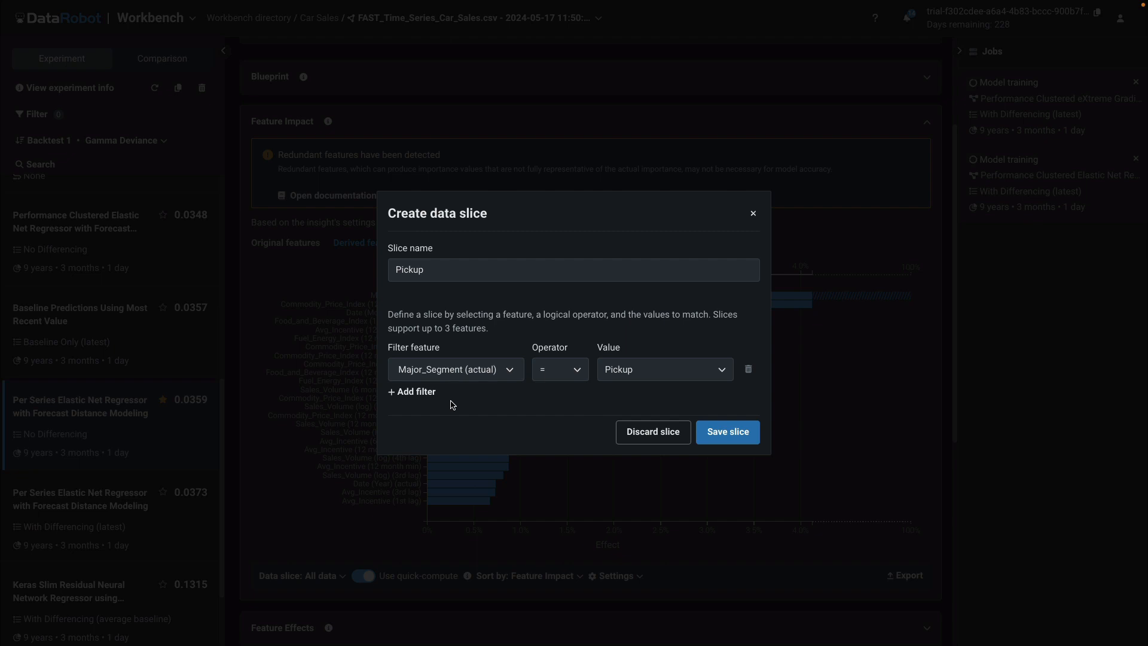
left_click(734, 433)
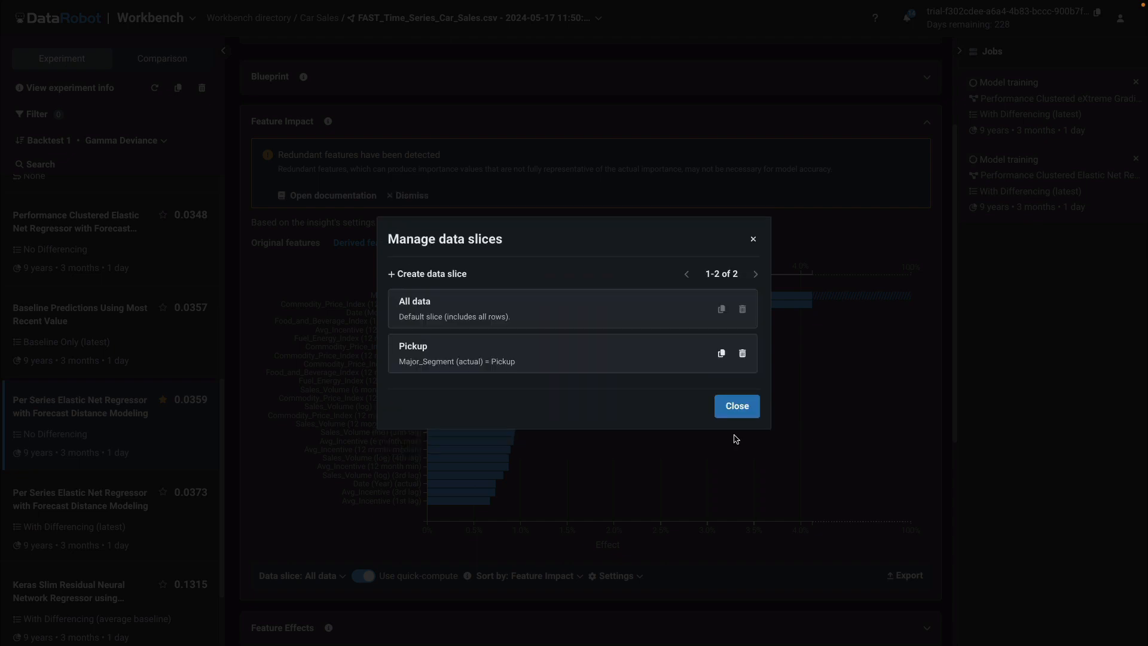
left_click(737, 407)
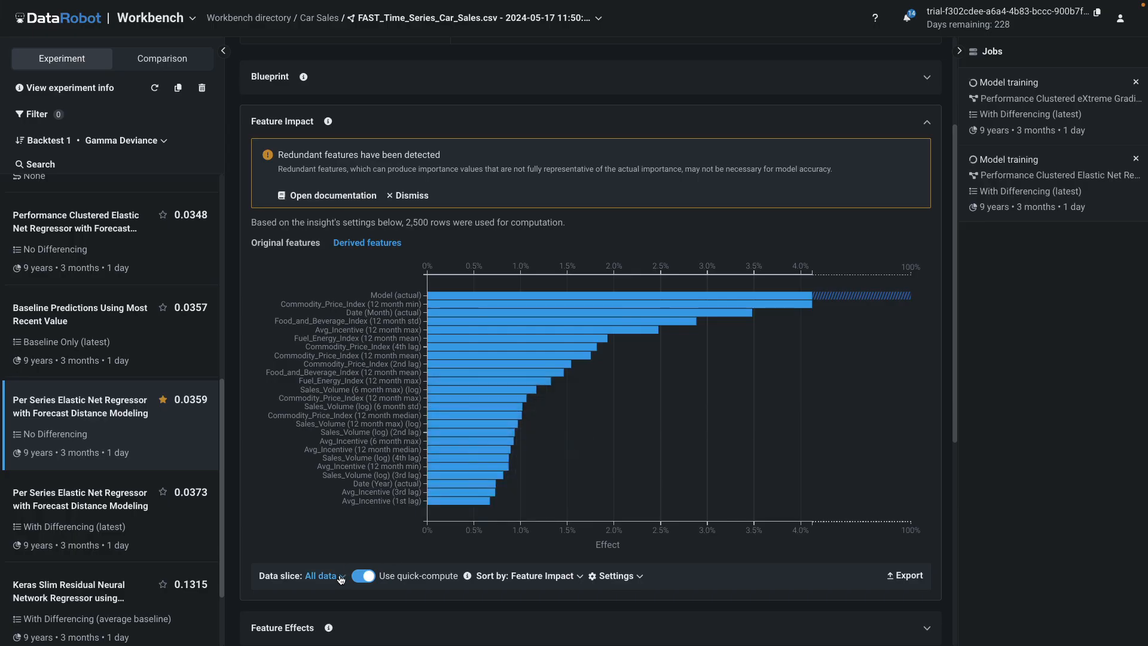
Compute the model's Feature Impact for the Pickup data slice
left_click(341, 577)
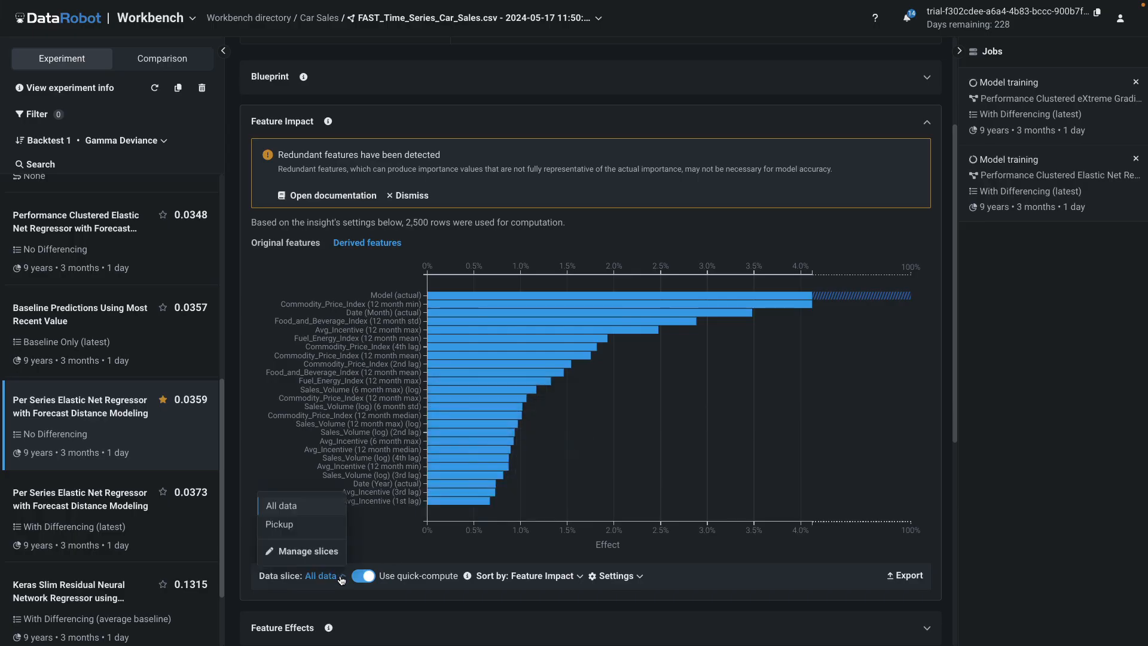
left_click(302, 525)
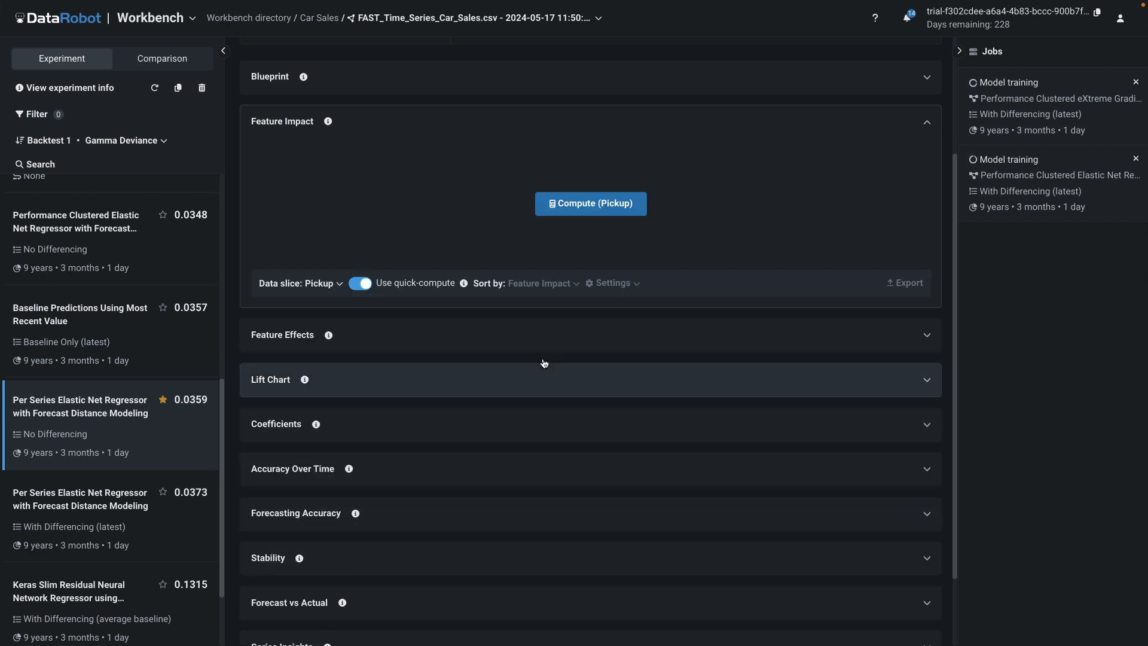
left_click(612, 217)
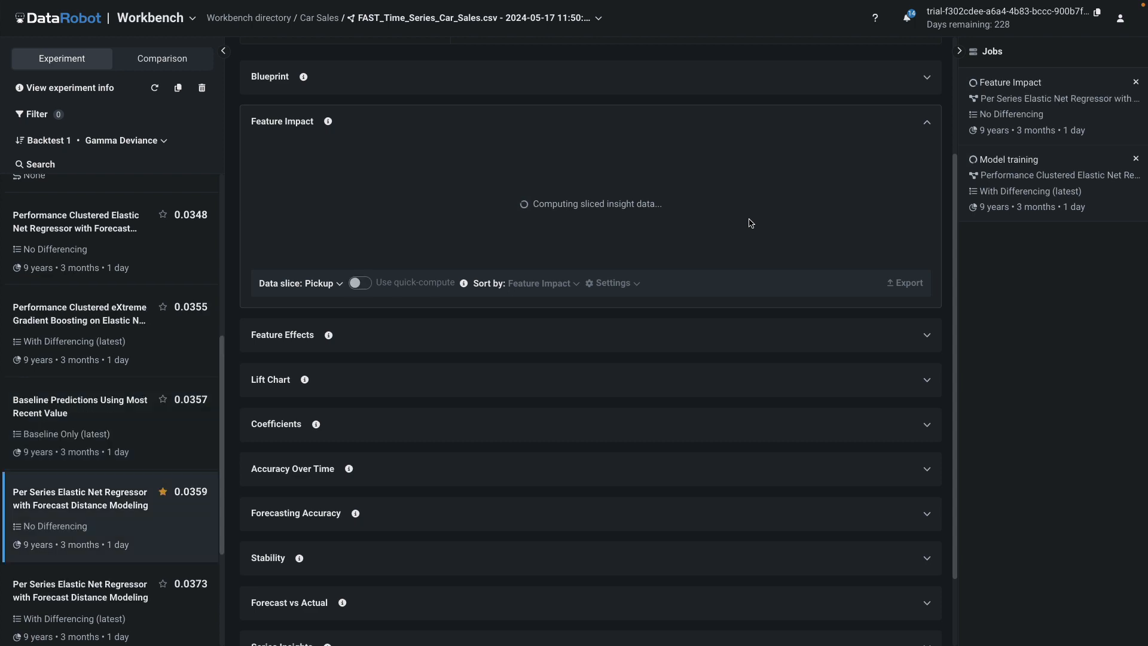
Examine Feature Effects for Commodity_Price_Index (12 month min) and Date (Month) (actual), sorting the month values by effect size
left_click(561, 333)
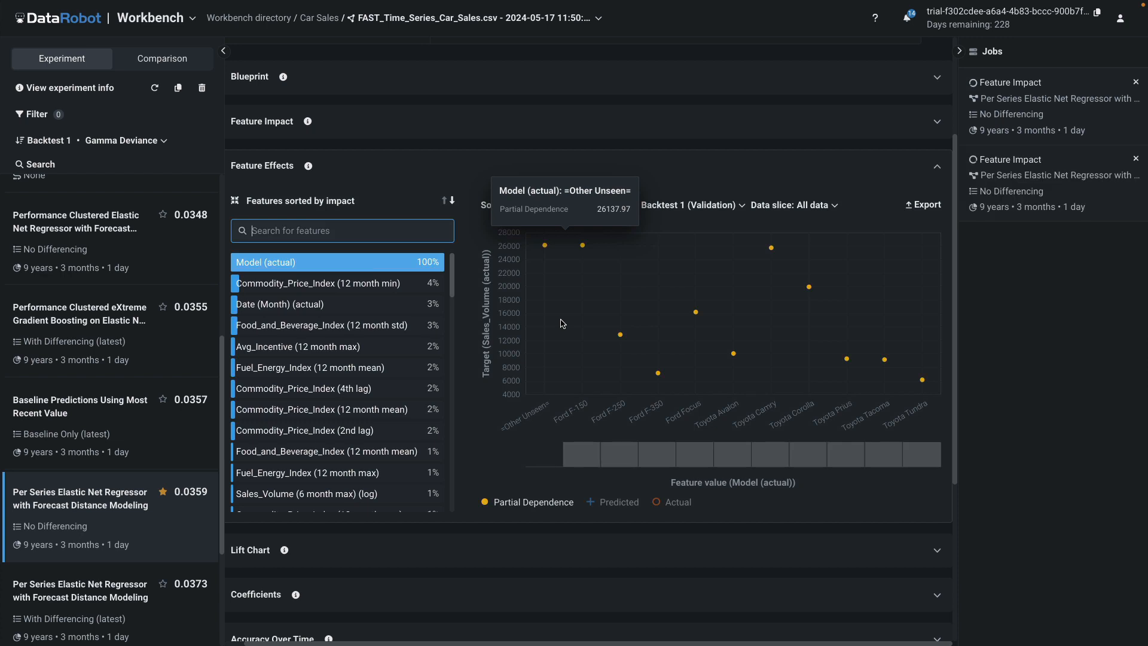
left_click(361, 287)
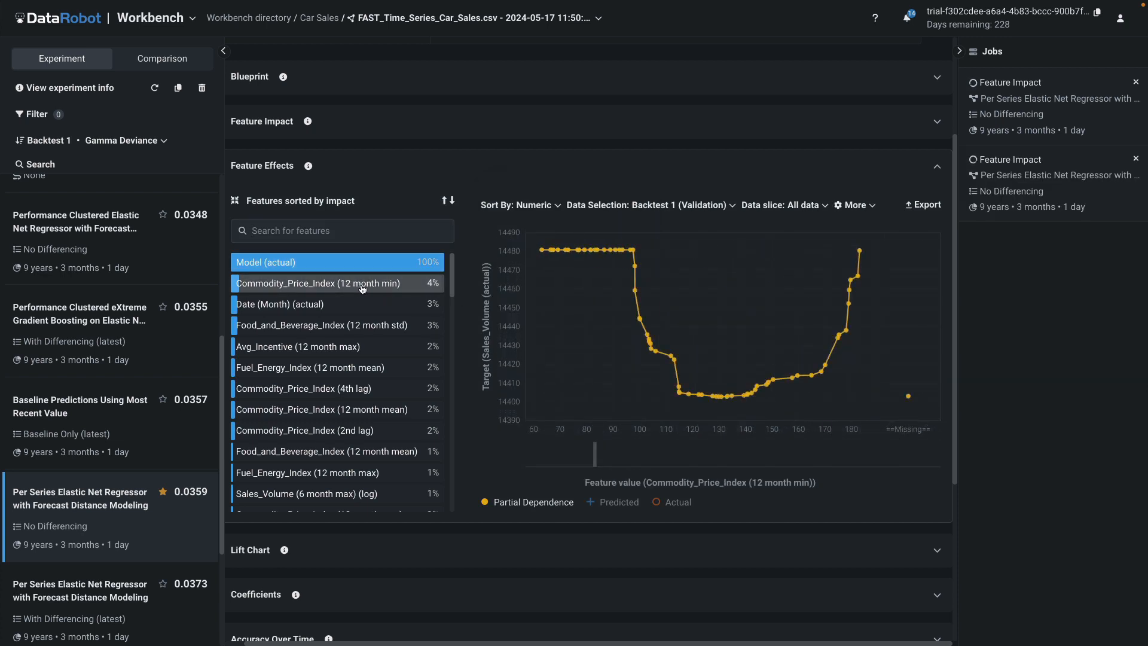
left_click(366, 307)
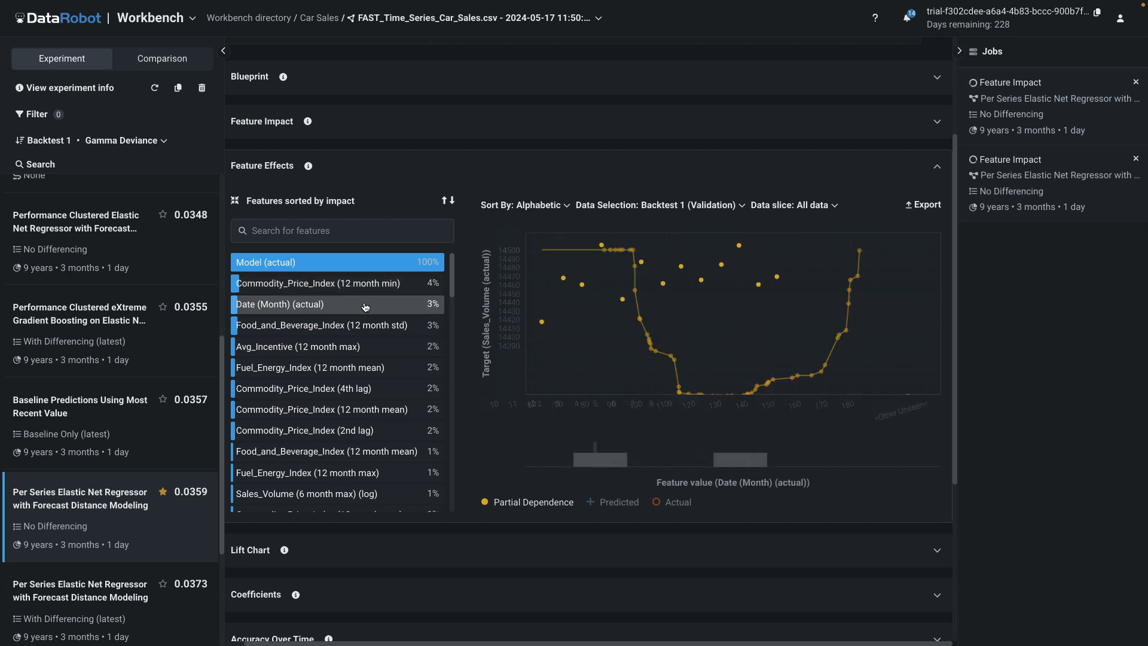
left_click(565, 205)
left_click(548, 249)
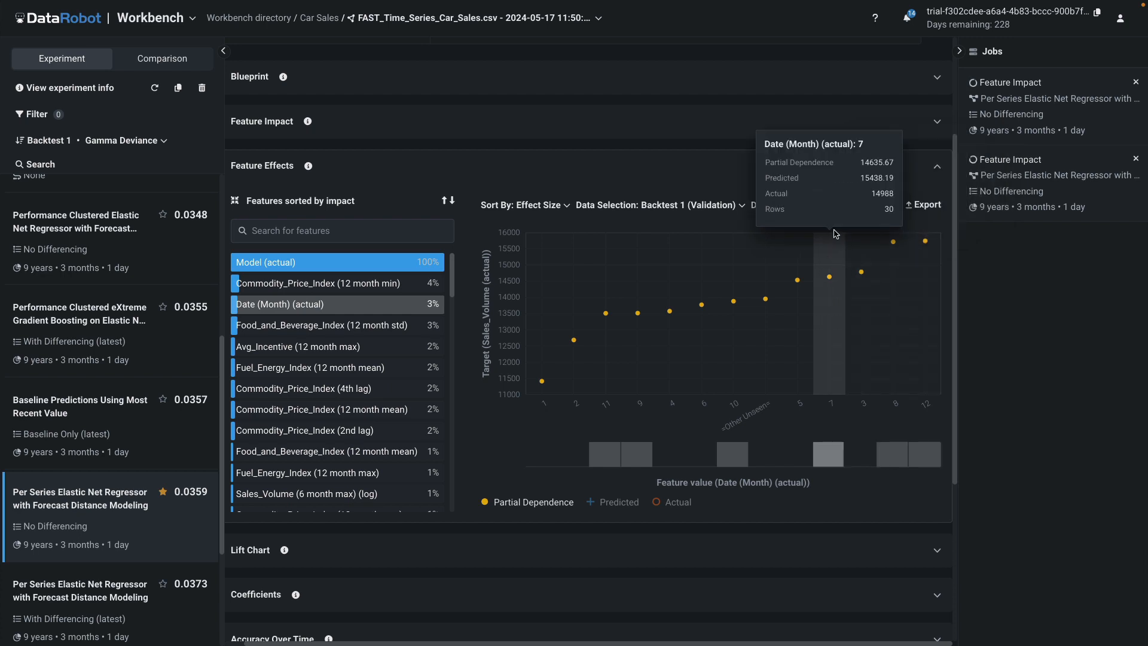
Compute the model's Feature Effects for the Pickup data slice and collapse the insight
left_click(830, 208)
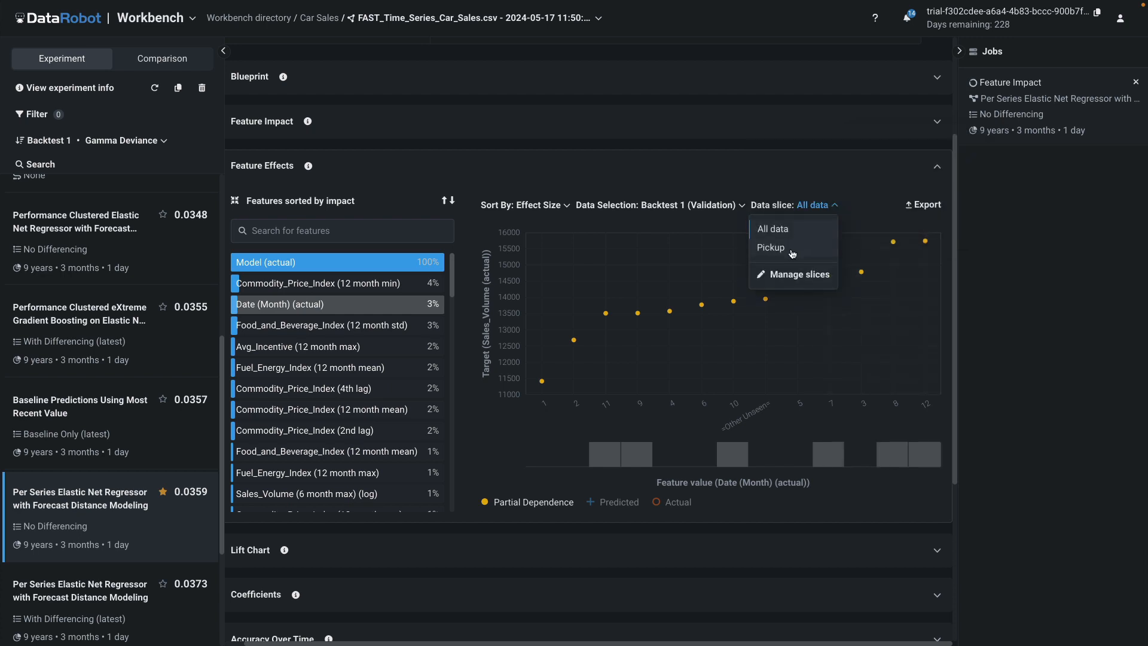
left_click(822, 248)
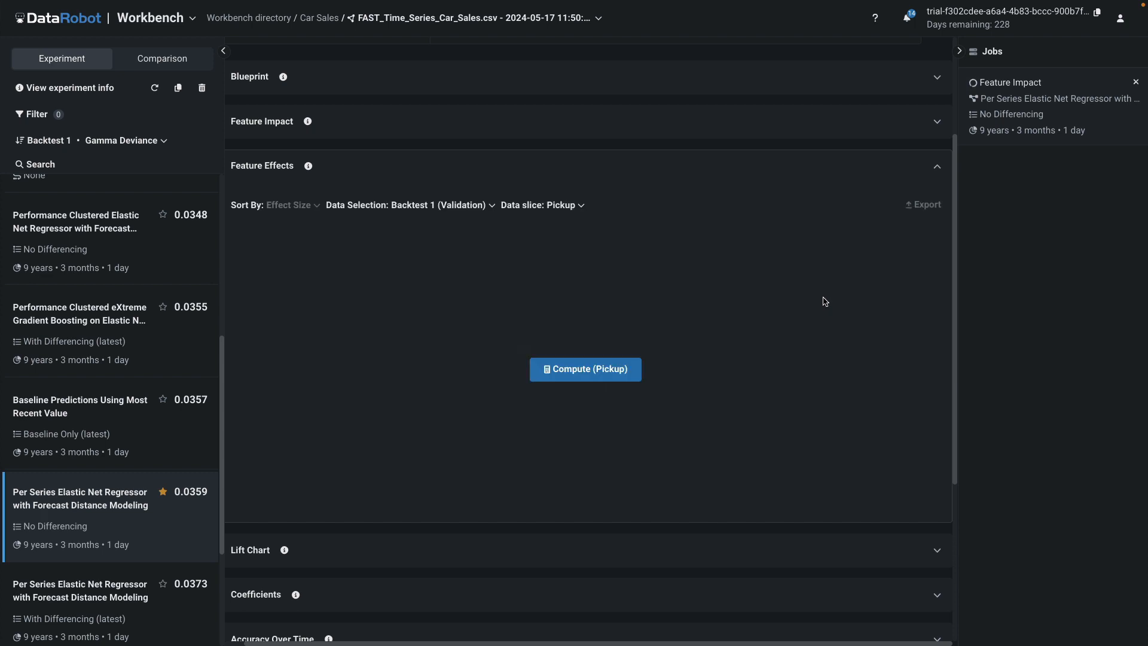
left_click(588, 367)
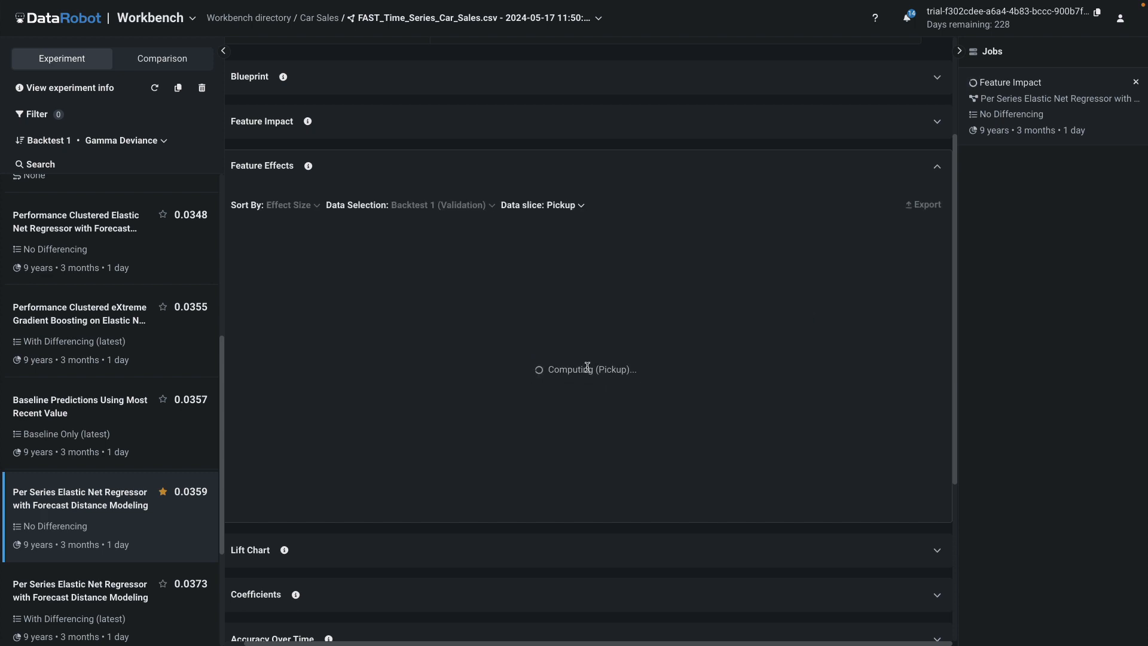
left_click(729, 170)
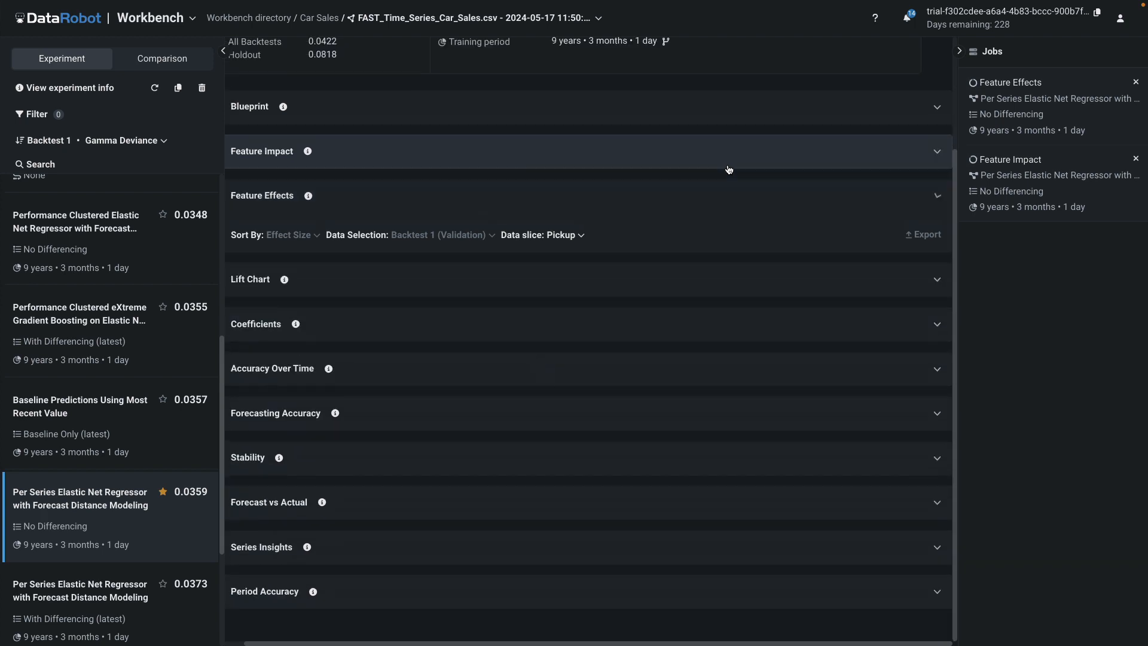
Examine the model's Accuracy Over Time for the Ford Focus series
left_click(568, 376)
scroll(568, 377, "down", 4)
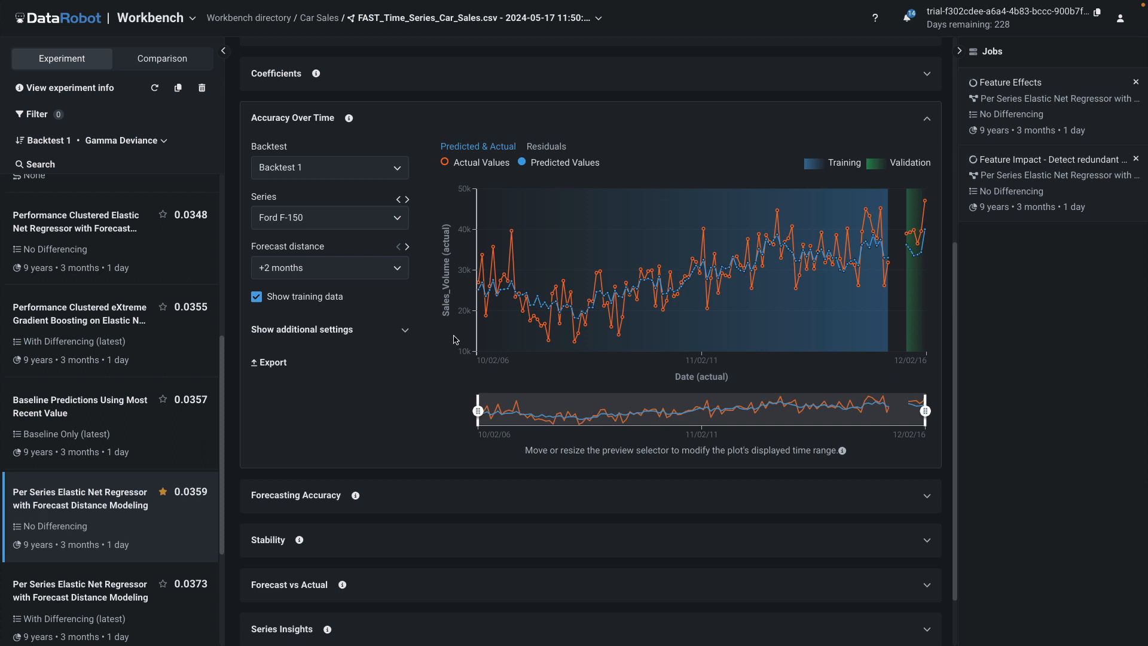
left_click(397, 222)
left_click(317, 402)
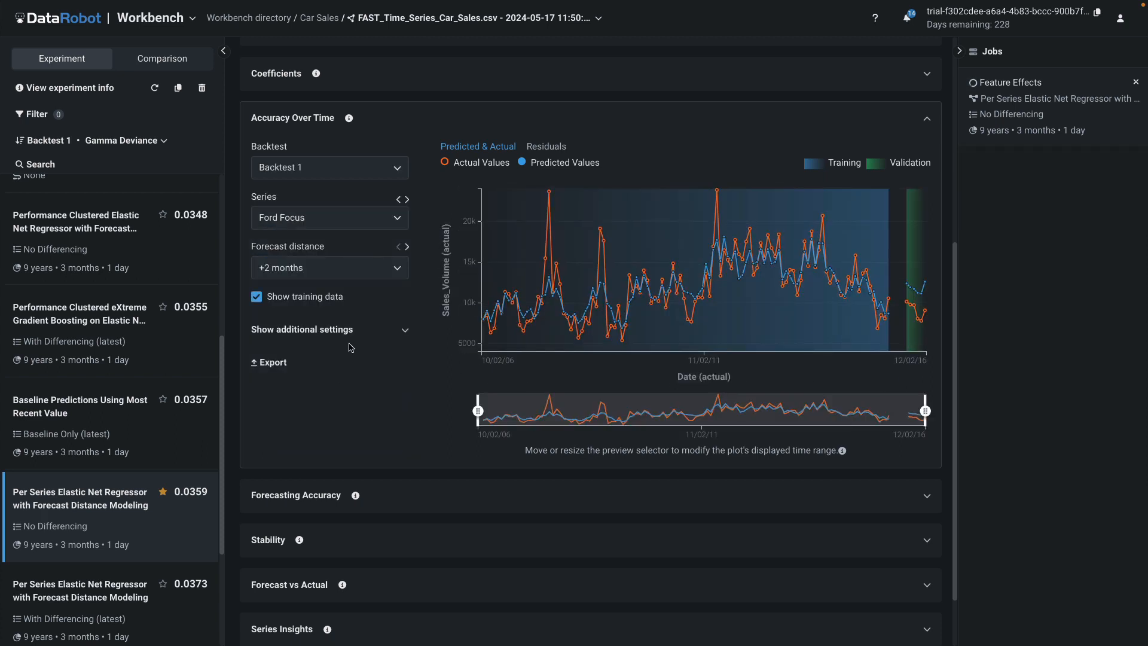
Examine Accuracy Over Time for the Toyota Prius series with the plotted range narrowed to 11/02/14–12/02/16, and close the insight
left_click(397, 219)
left_click_drag(404, 290, 404, 356)
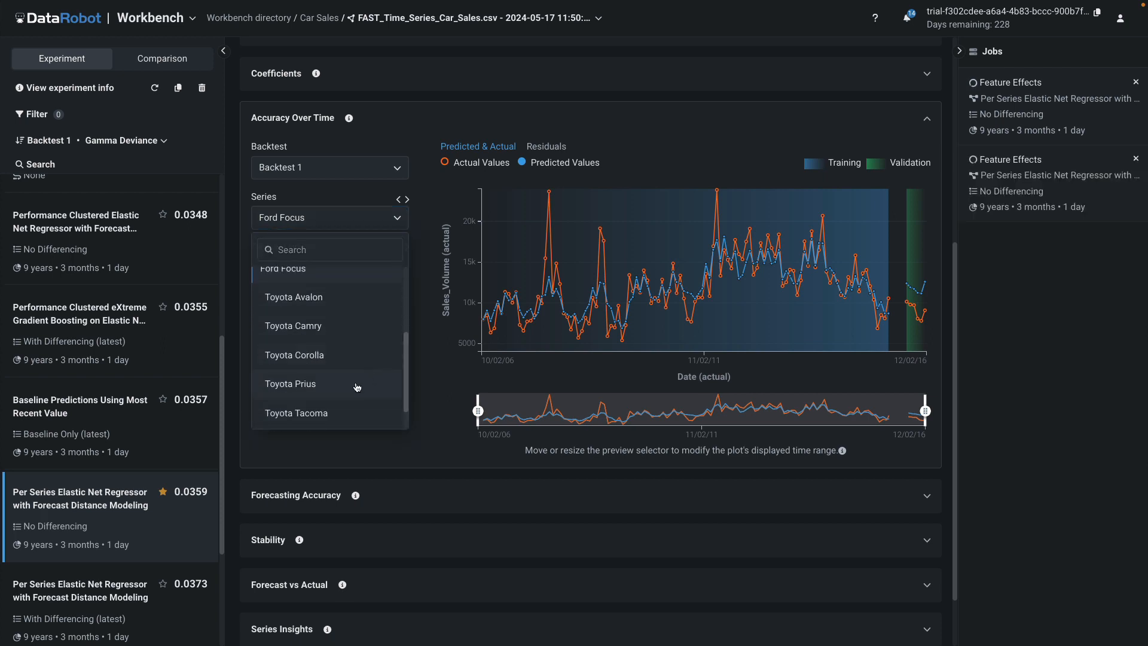
left_click(357, 388)
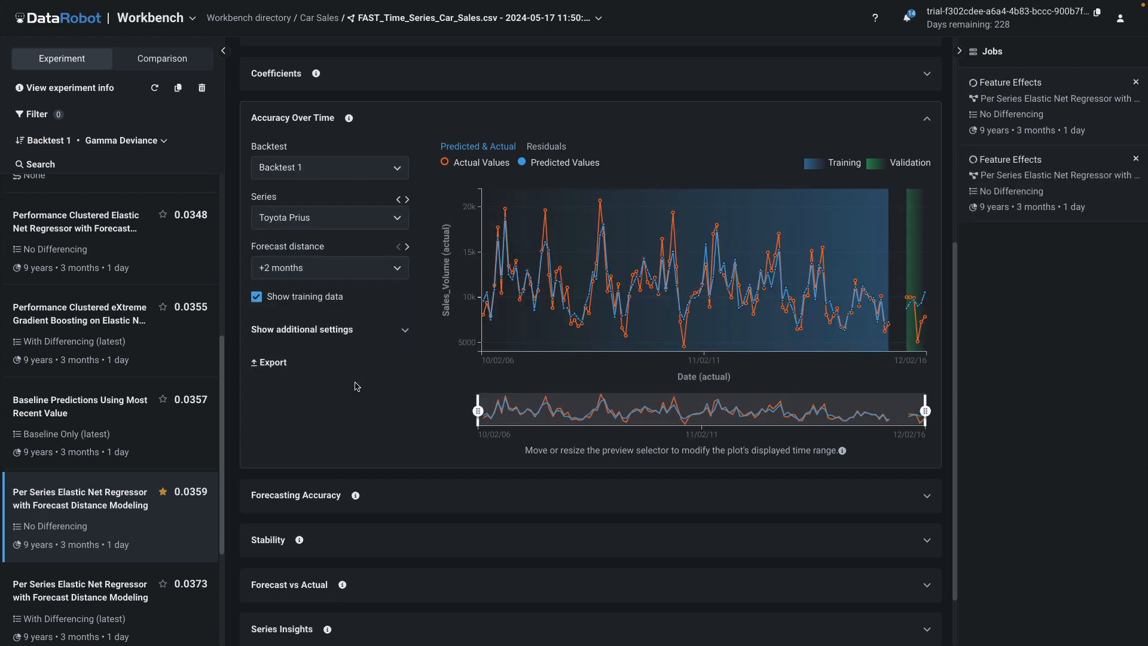
left_click_drag(478, 411, 835, 412)
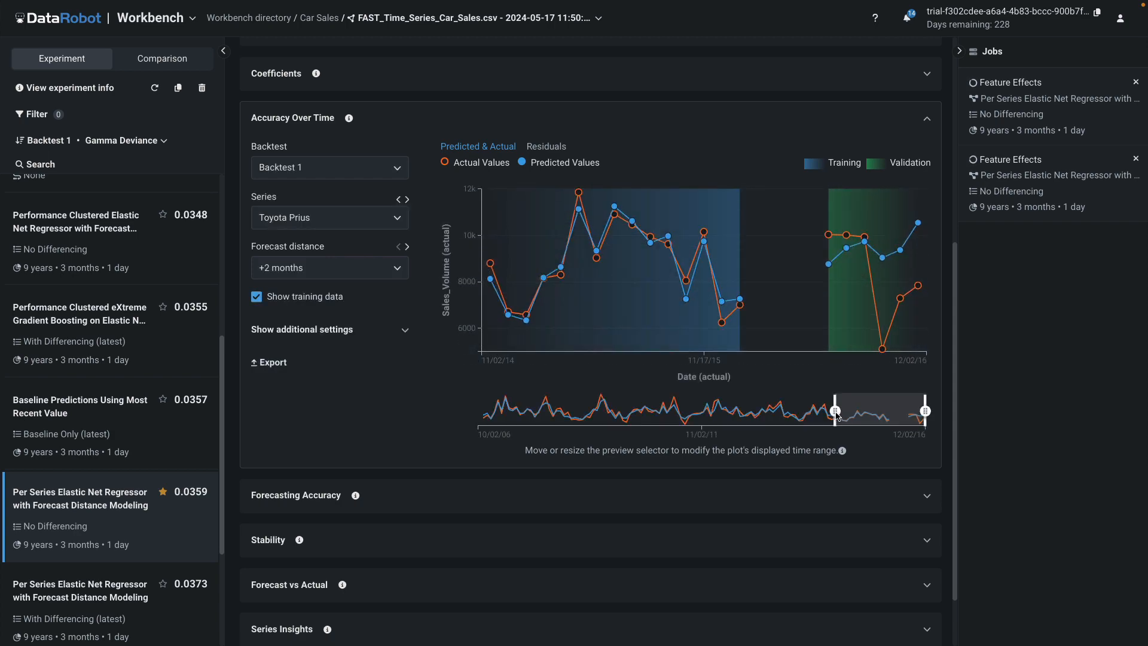
left_click(677, 127)
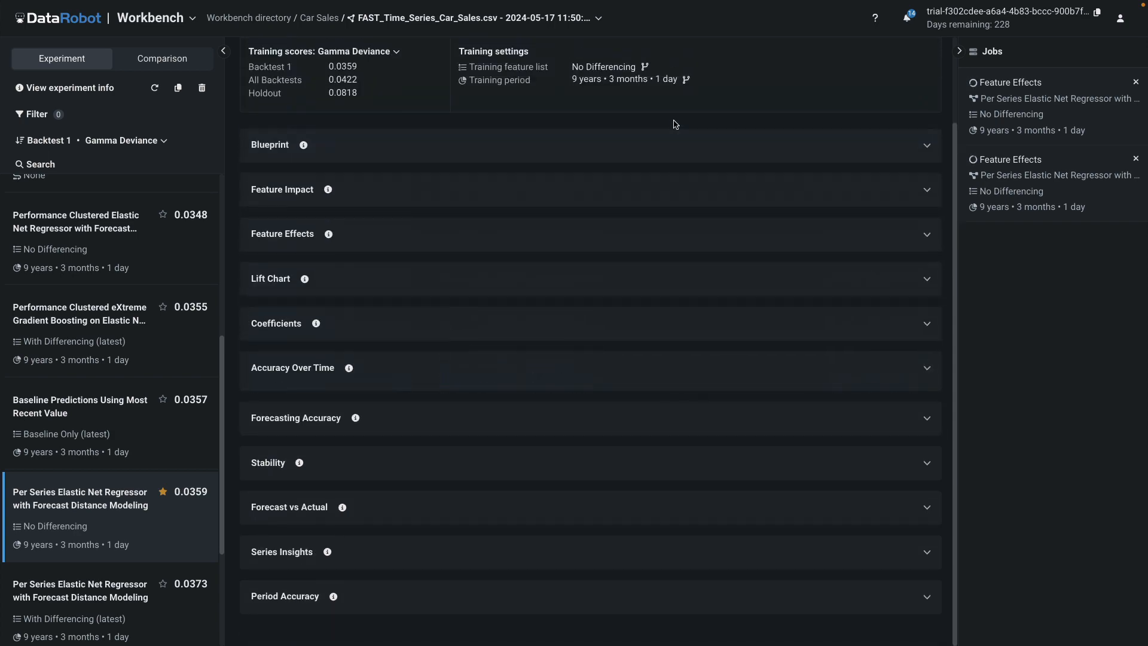
Review the accuracy distribution and table in Series Insights, sorting the series by Target Average, and collapse the insight
left_click(584, 549)
scroll(511, 576, "down", 5)
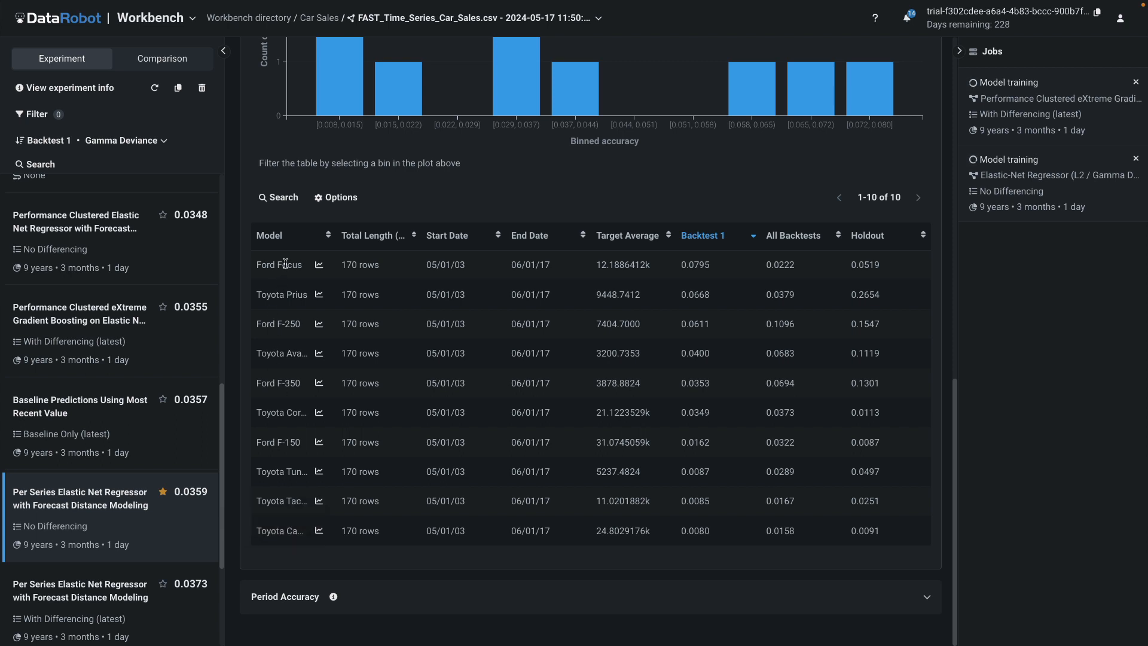
left_click(669, 236)
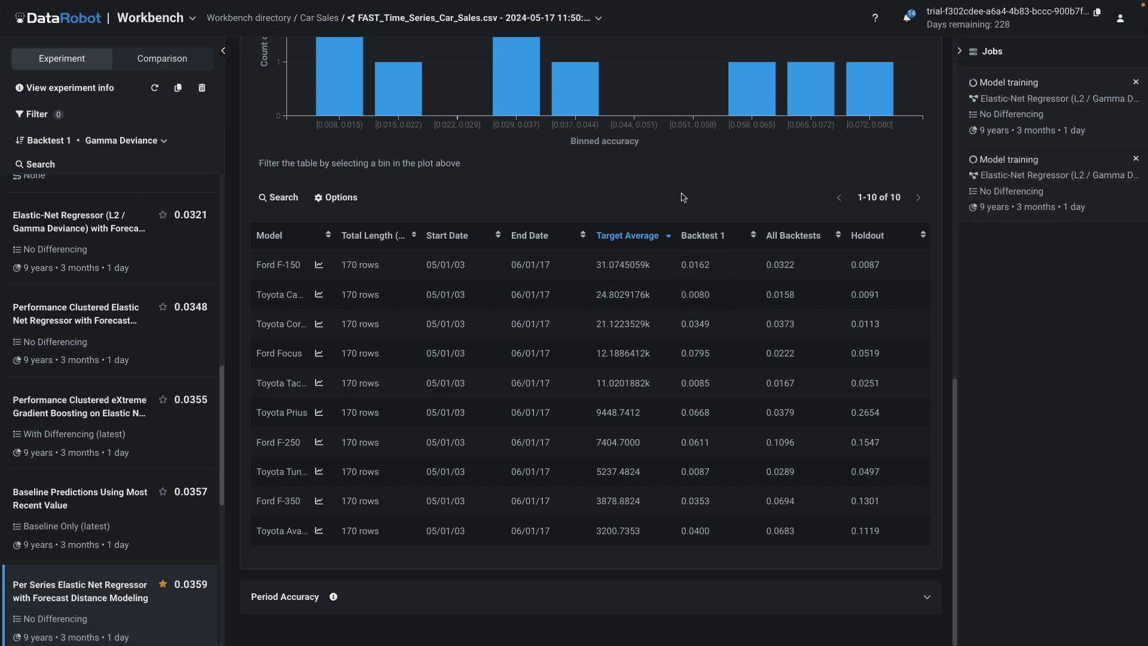
scroll(682, 203, "up", 2)
scroll(681, 211, "up", 3)
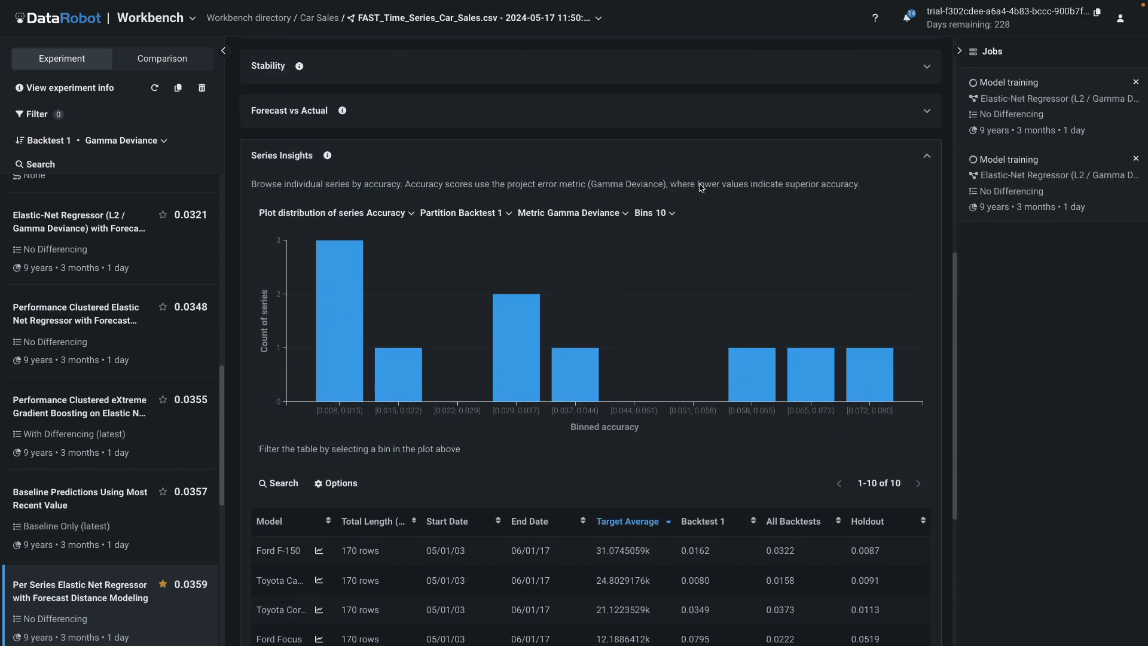
left_click(327, 154)
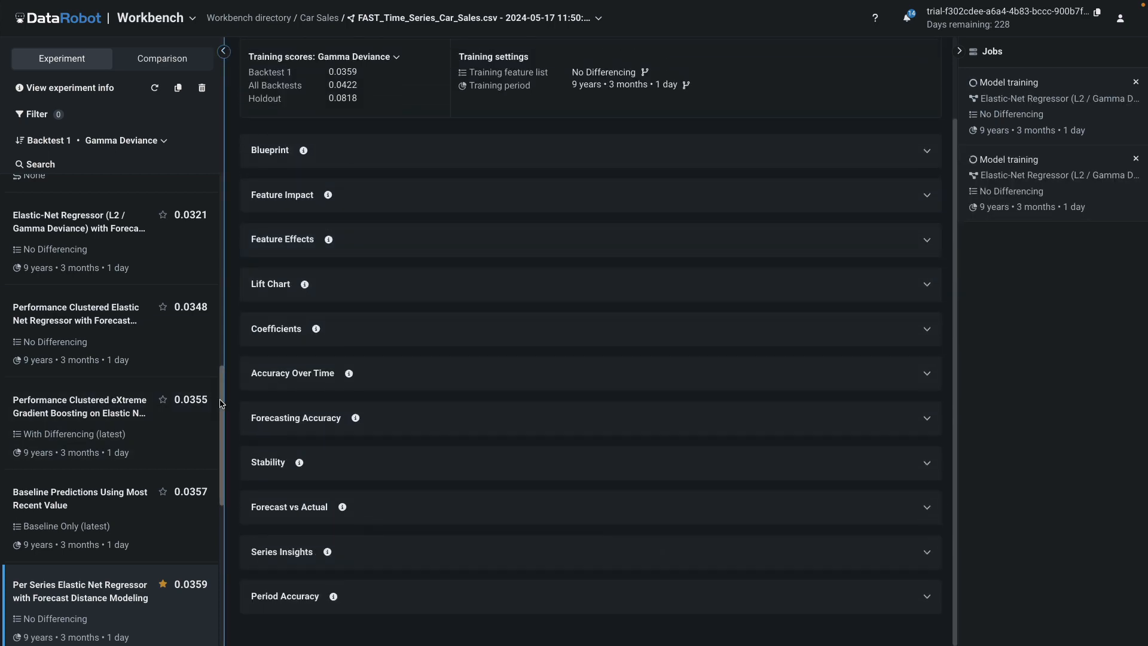
Open the top-ranked Performance Clustered eXtreme Gradient Boosted Trees Regressor model and compute its Feature Impact on all data
left_click_drag(224, 404, 227, 198)
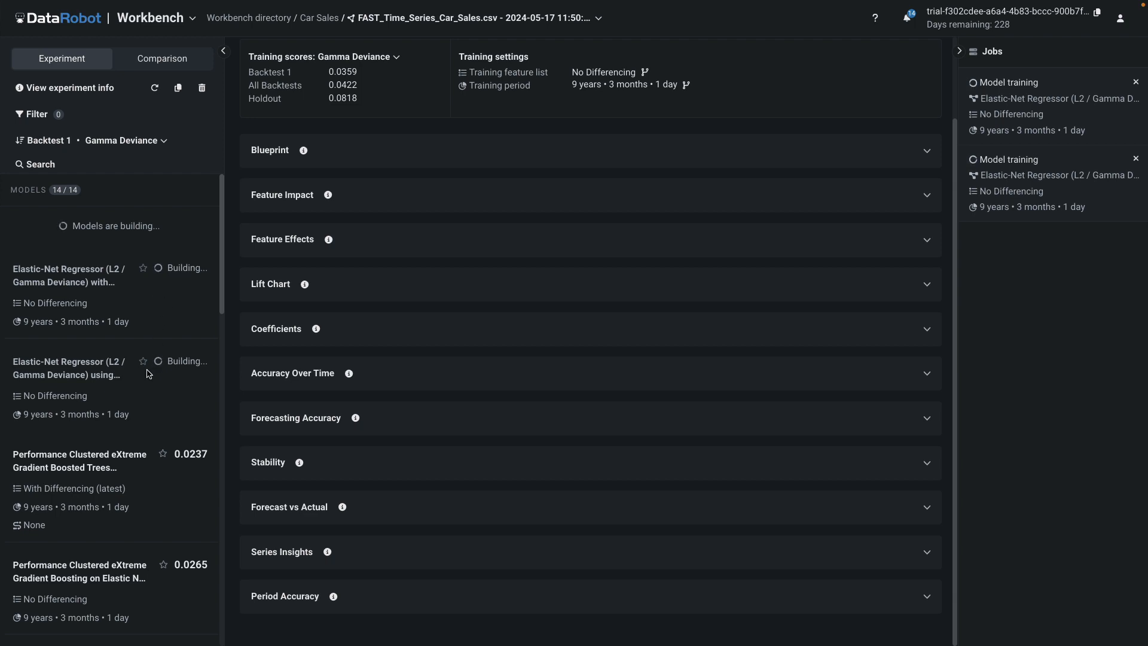
left_click_drag(224, 260, 232, 521)
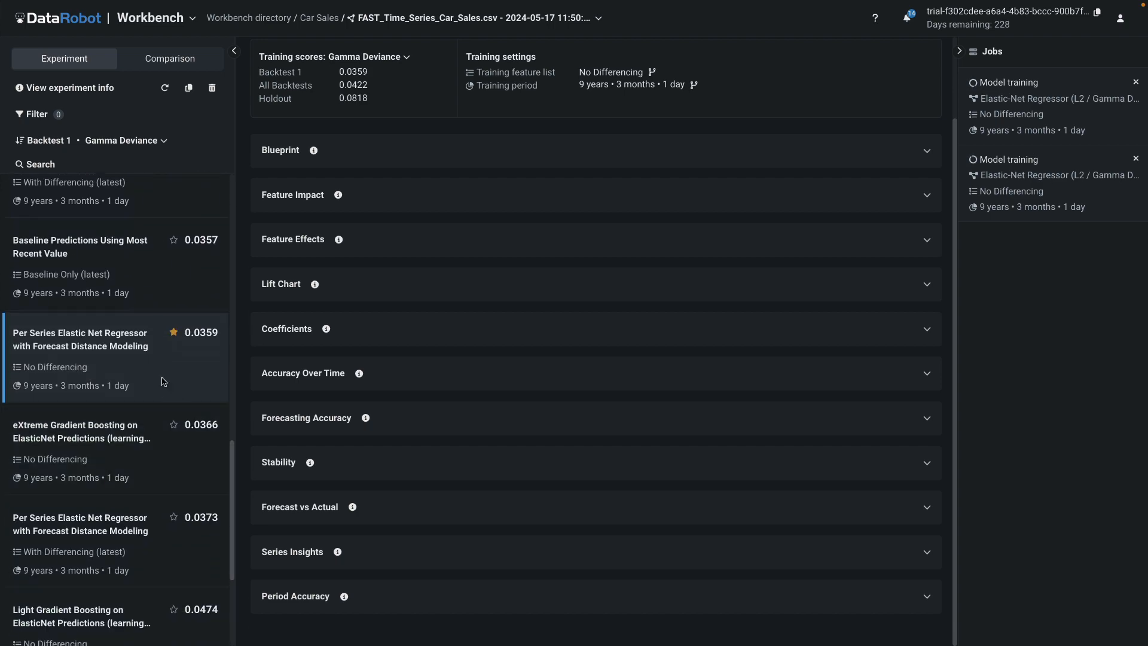
left_click_drag(232, 466, 247, 212)
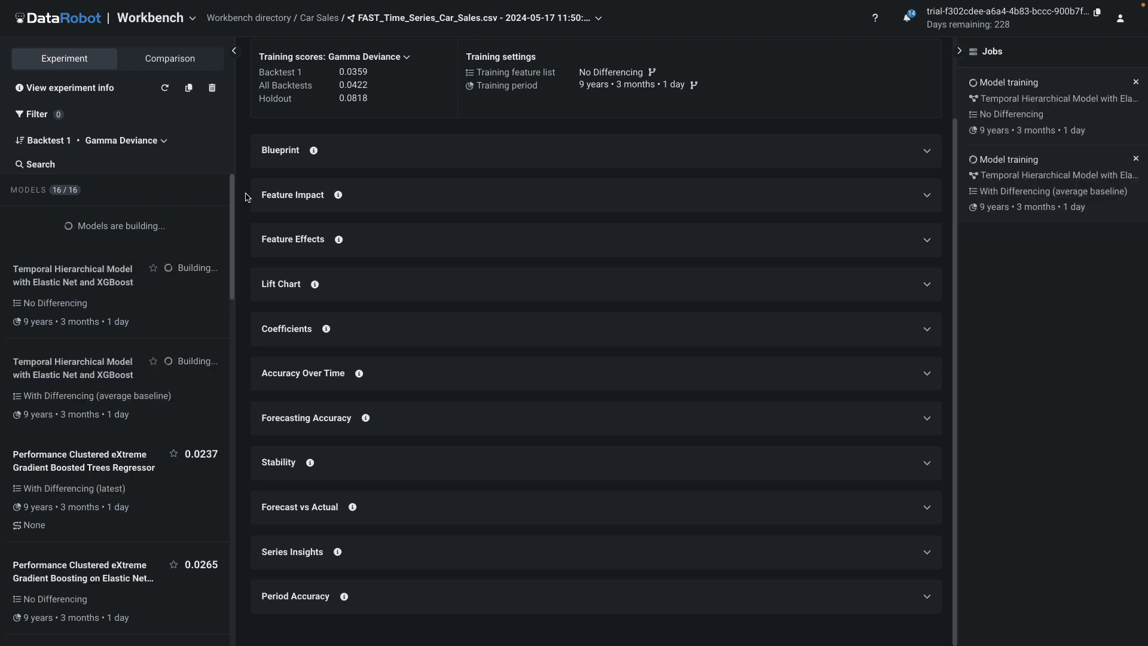
left_click(78, 472)
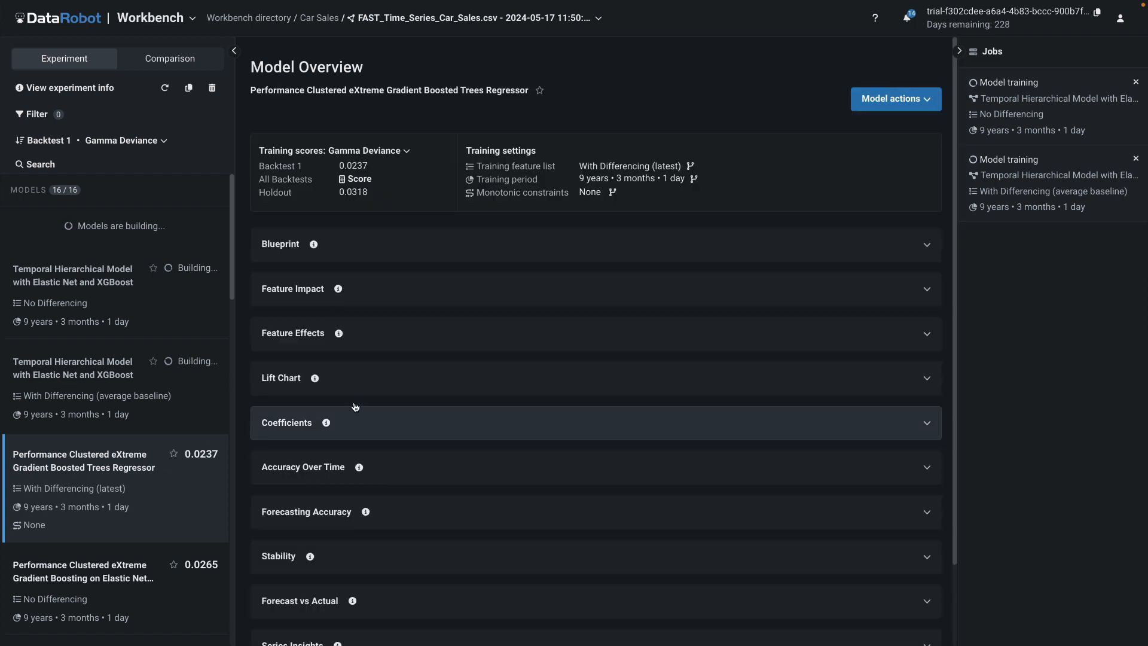
left_click(484, 299)
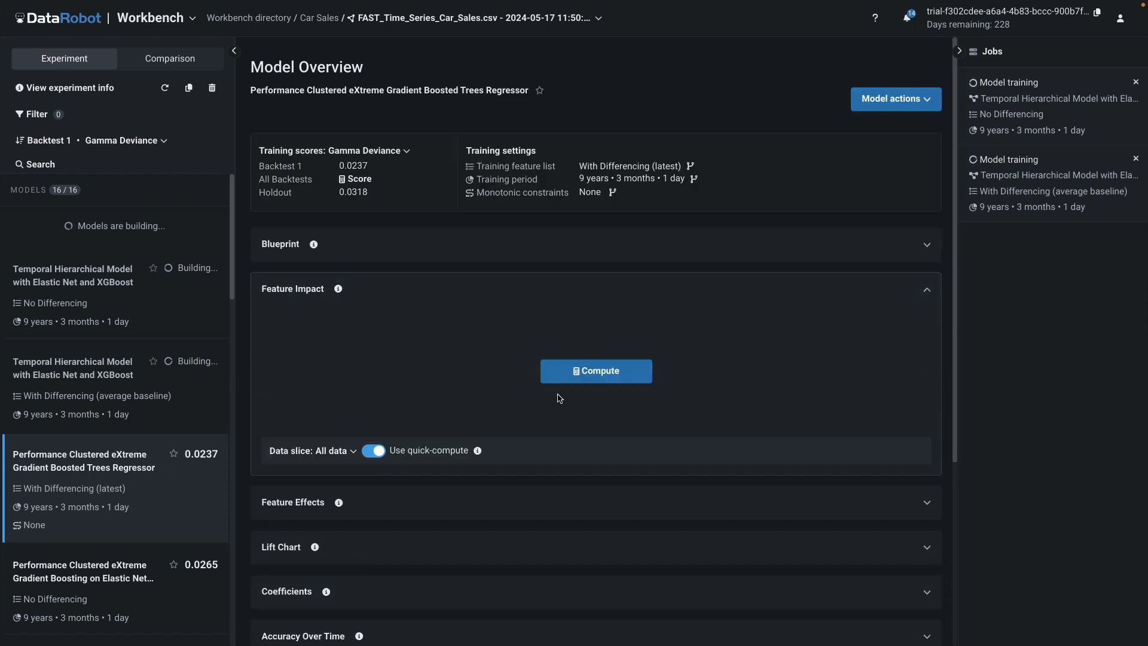
left_click(604, 374)
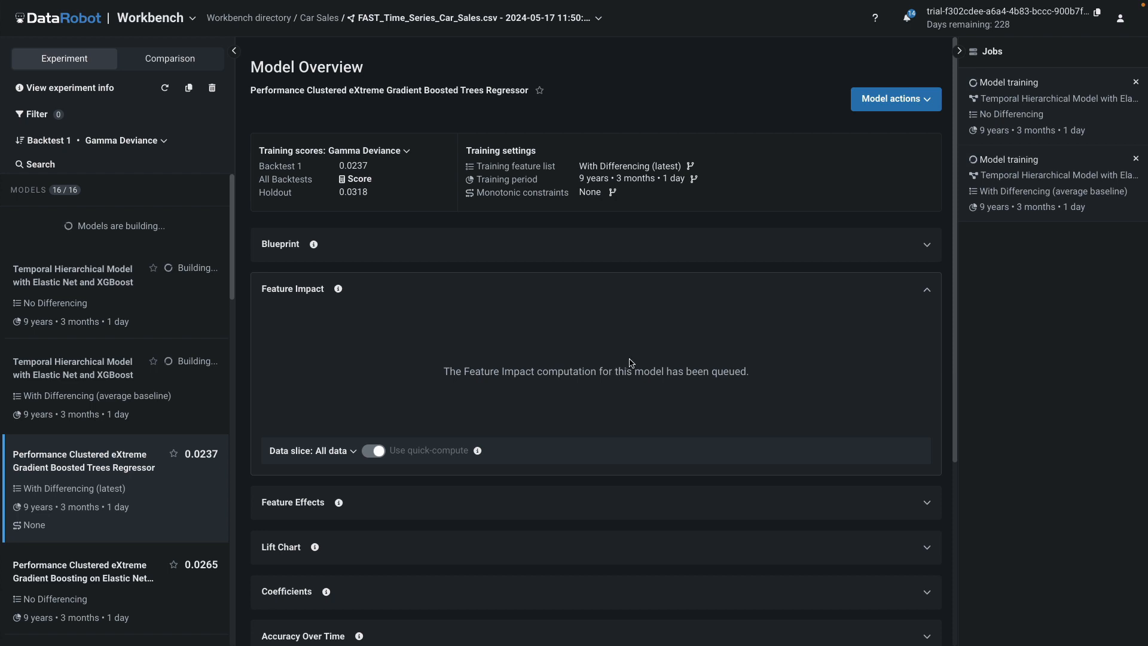
Import the local notebook DataRobot Time Series Car Sales Model Factory.ipynb into the Car Sales use case
left_click(322, 19)
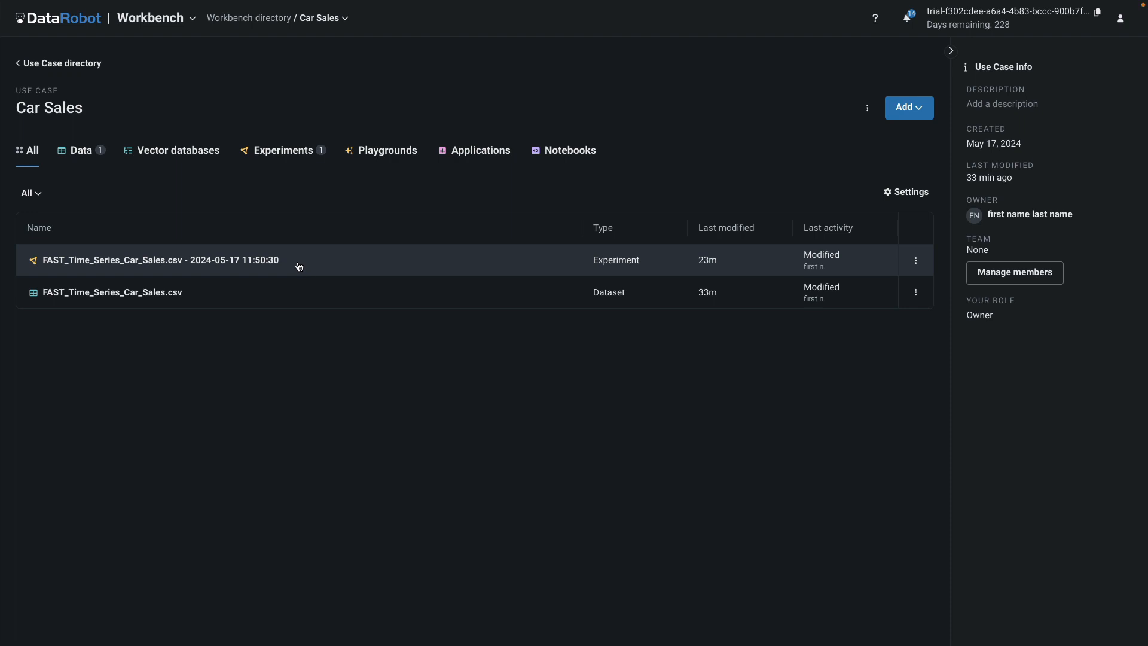
left_click(572, 153)
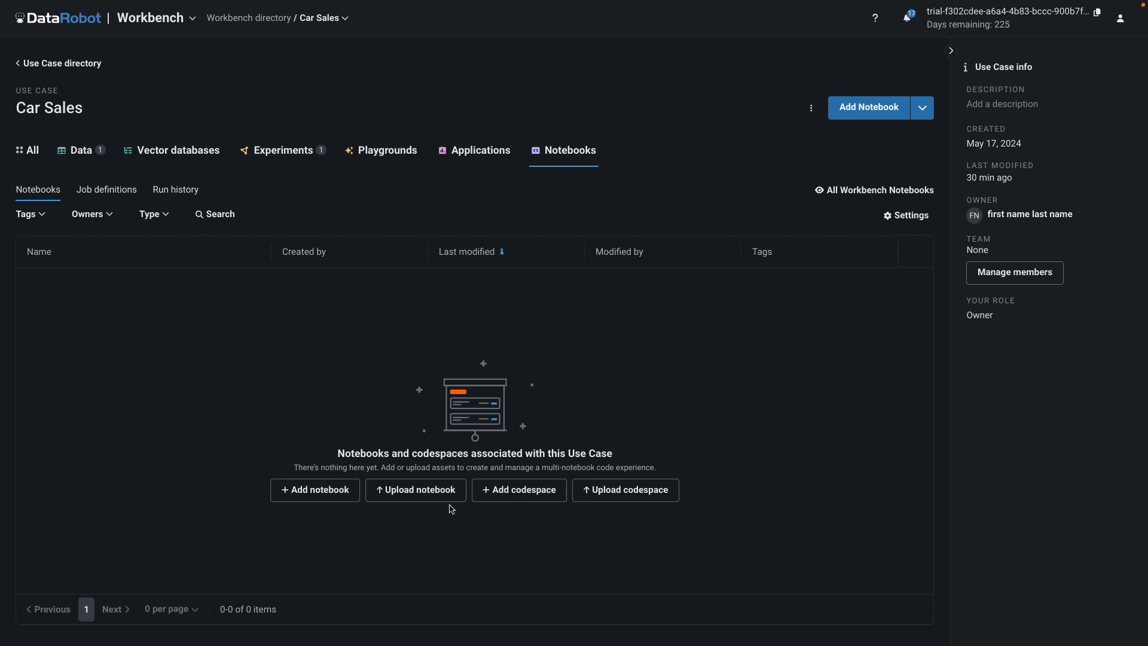
left_click(422, 494)
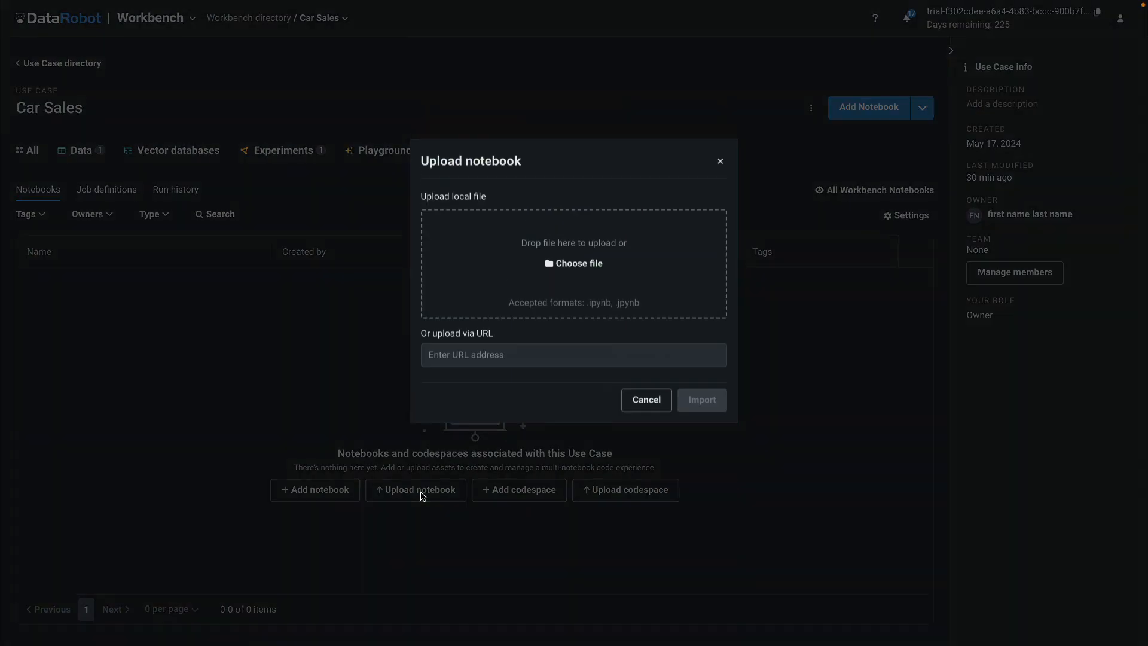
left_click(589, 306)
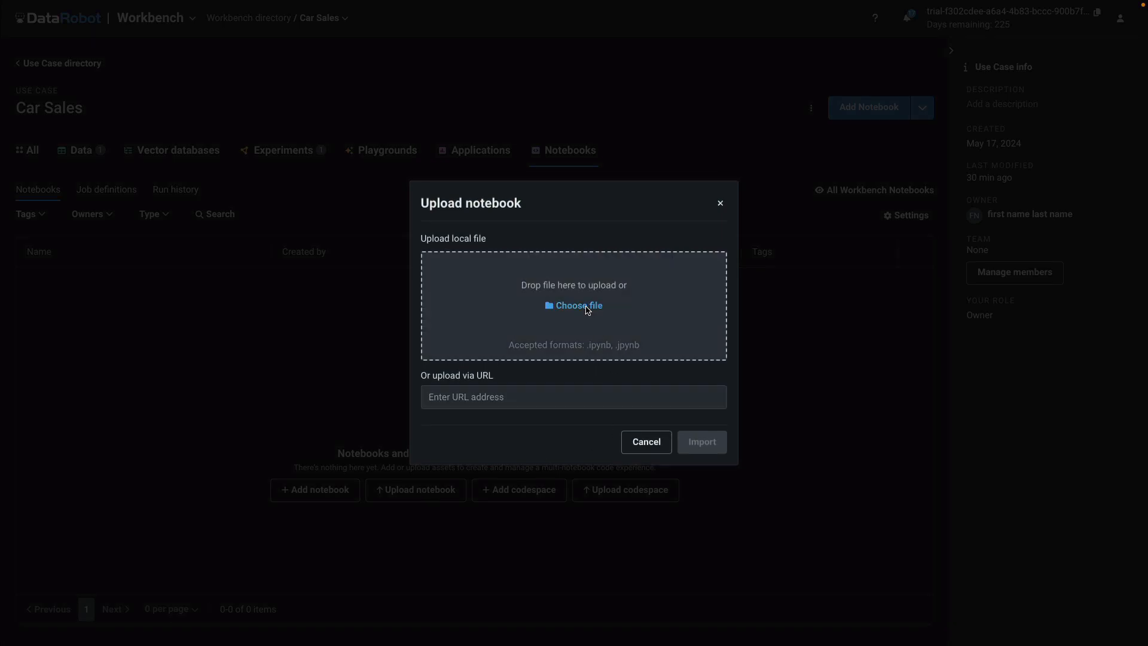
left_click(439, 184)
left_click(883, 531)
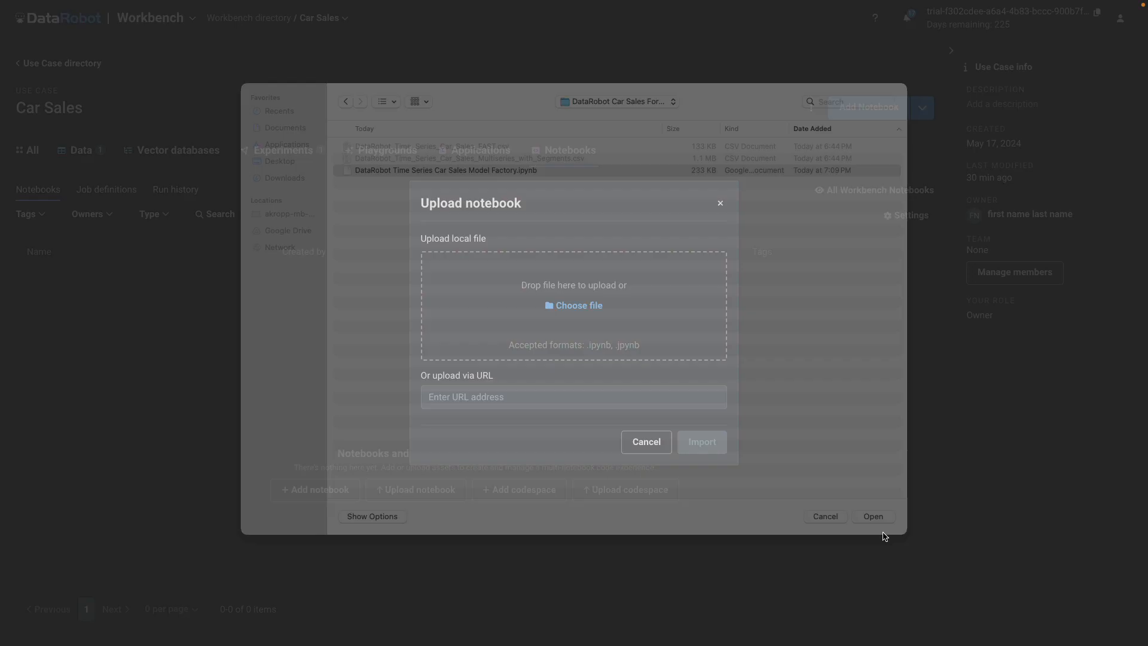
left_click(707, 444)
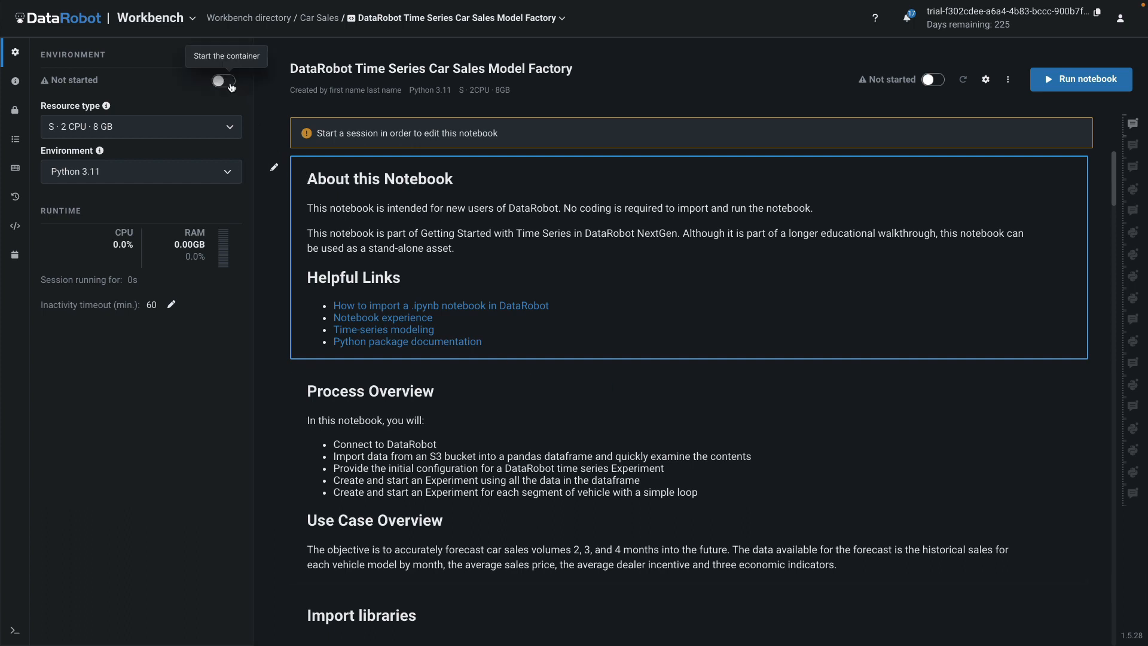
Start the notebook's session and run the entire notebook, collapsing the environment settings for more reading space
left_click(933, 80)
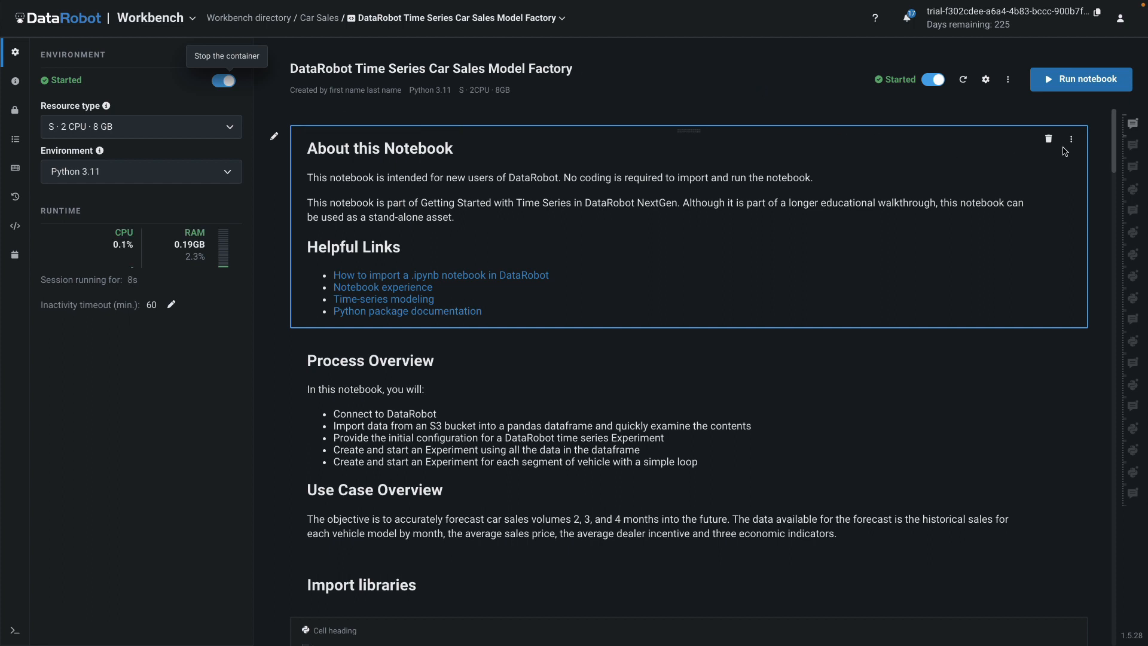
left_click(1082, 84)
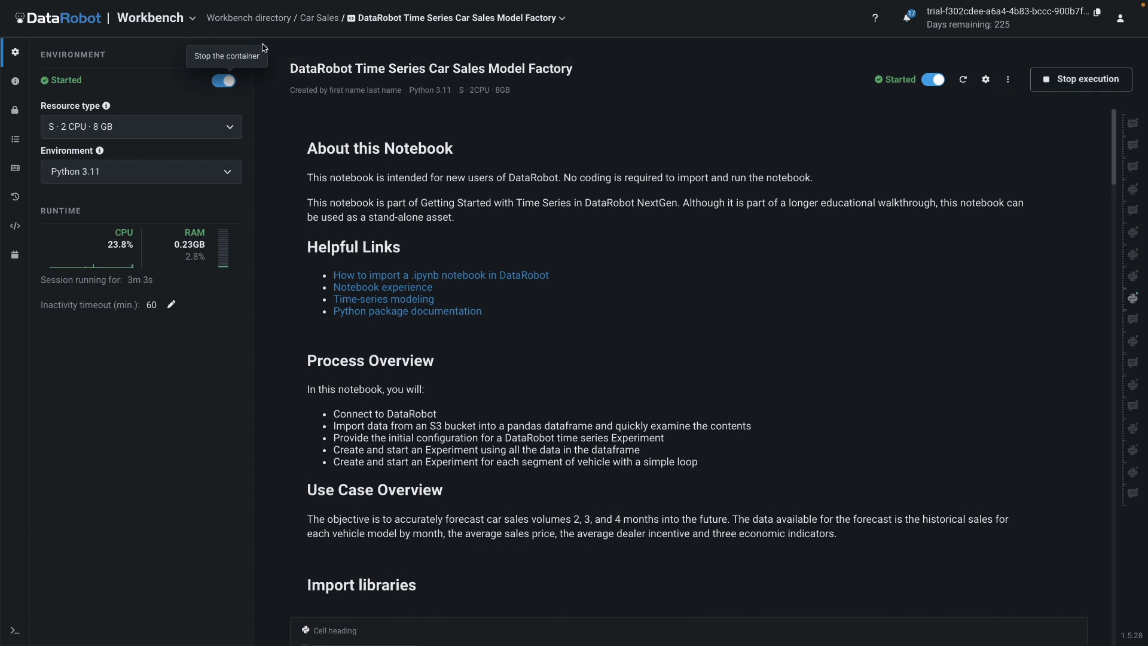
left_click(250, 53)
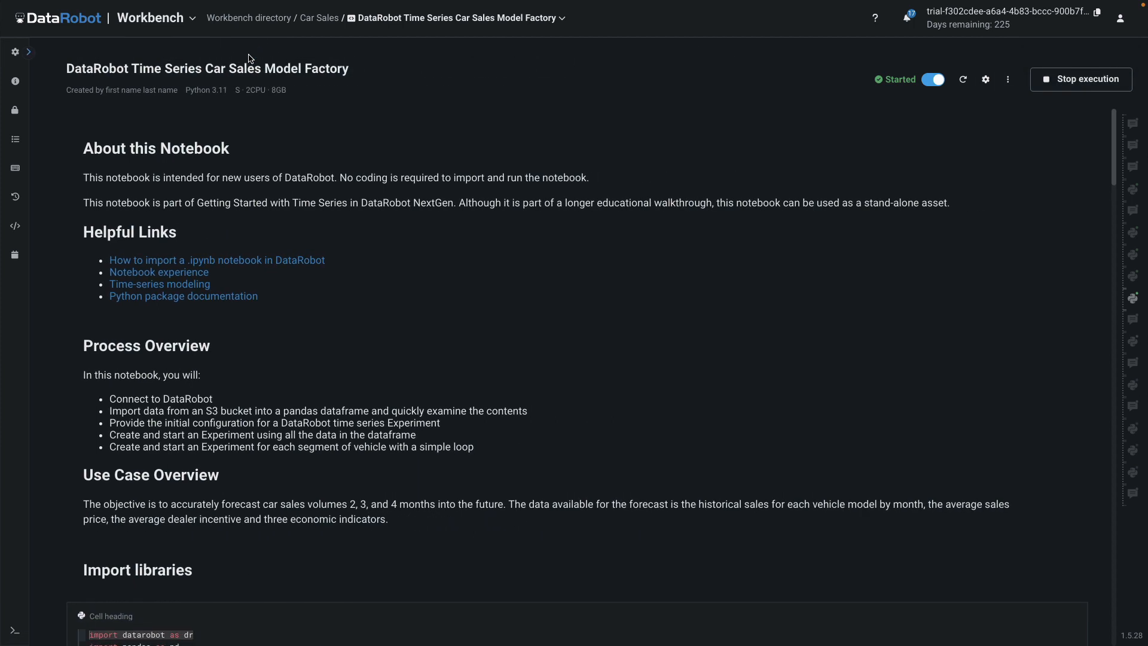
Highlight the "import datarobot as dr" line in the notebook's Import libraries cell
scroll(1118, 161, "down", 3)
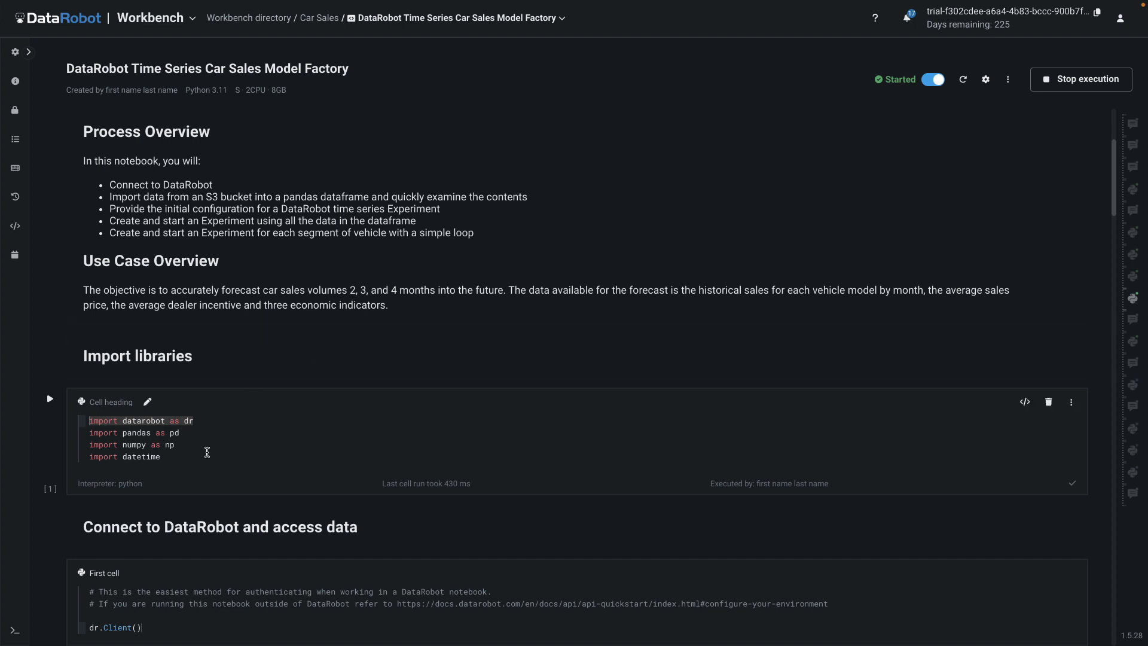
left_click(215, 420)
left_click_drag(216, 420, 86, 421)
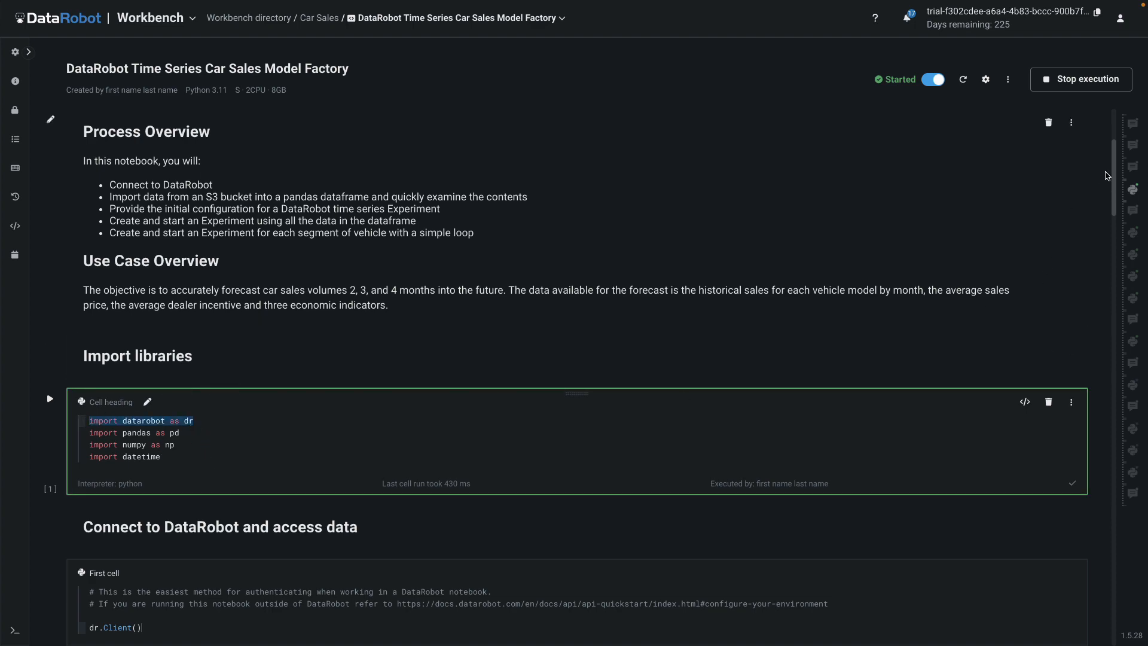
Highlight the dr.Client() call in the first cell under Connect to DataRobot and access data
scroll(1115, 175, "down", 1)
scroll(1116, 174, "down", 6)
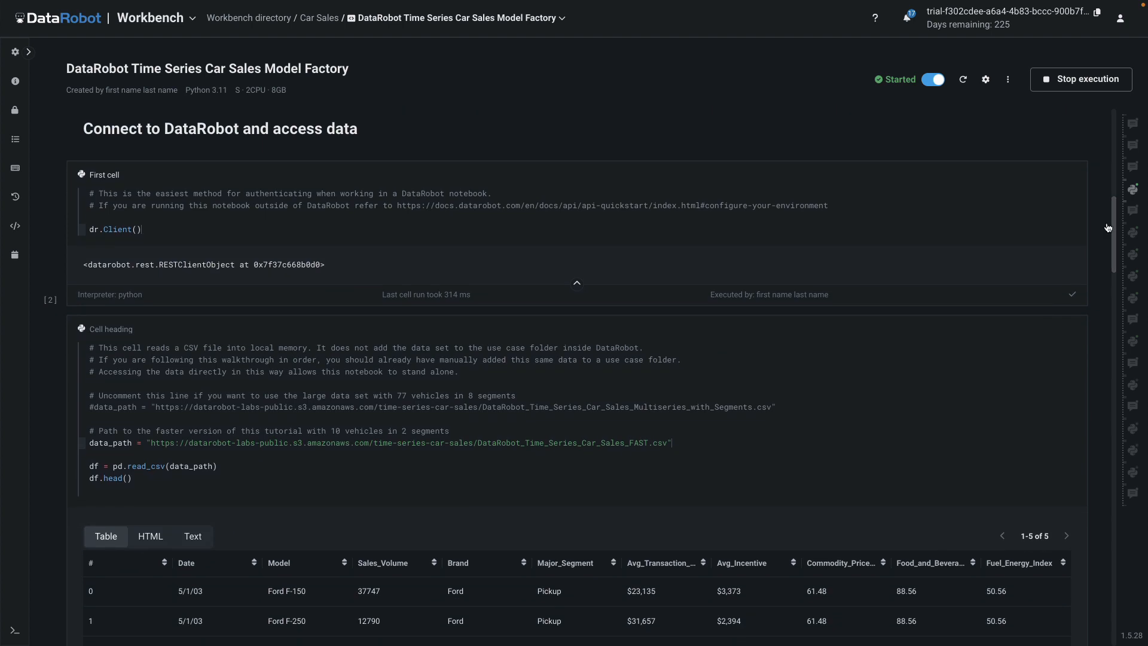
left_click_drag(161, 233, 86, 230)
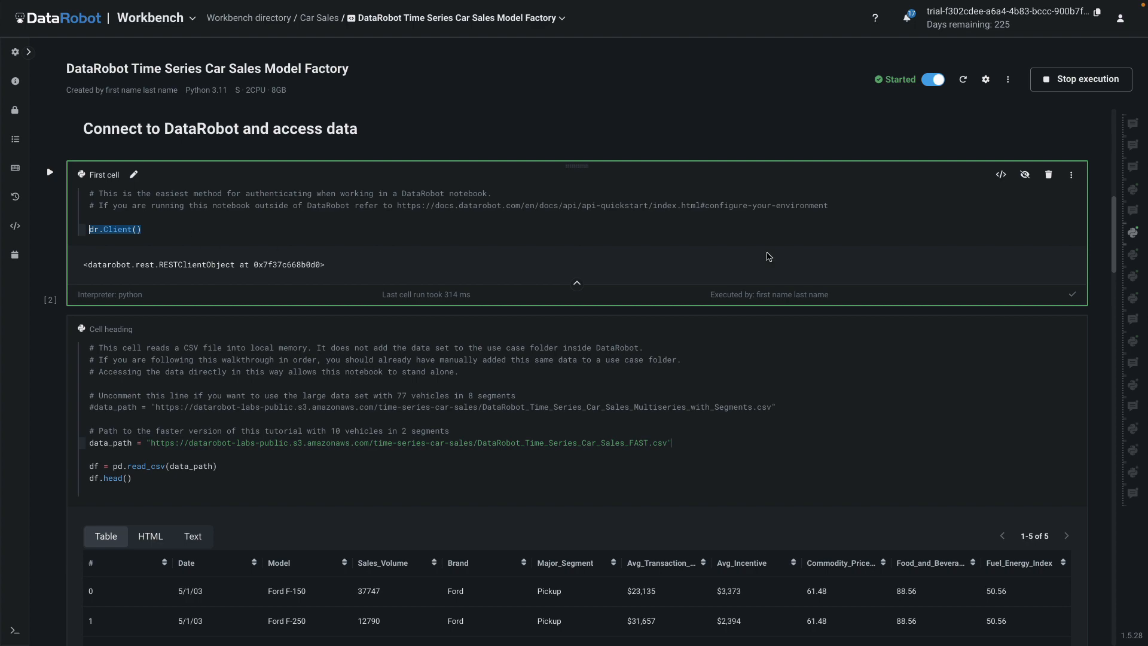
Highlight the active FAST.csv data_path line and the commented-out Multiseries_with_Segments.csv data_path line in the CSV reading cell
scroll(1083, 253, "down", 4)
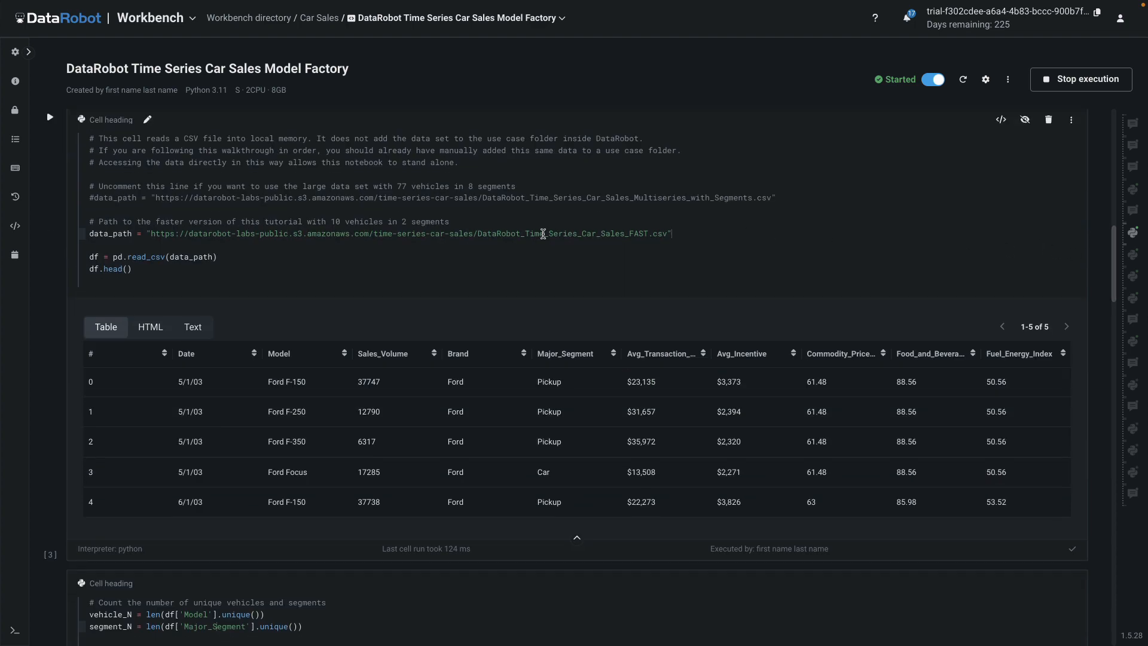
left_click_drag(90, 235, 693, 235)
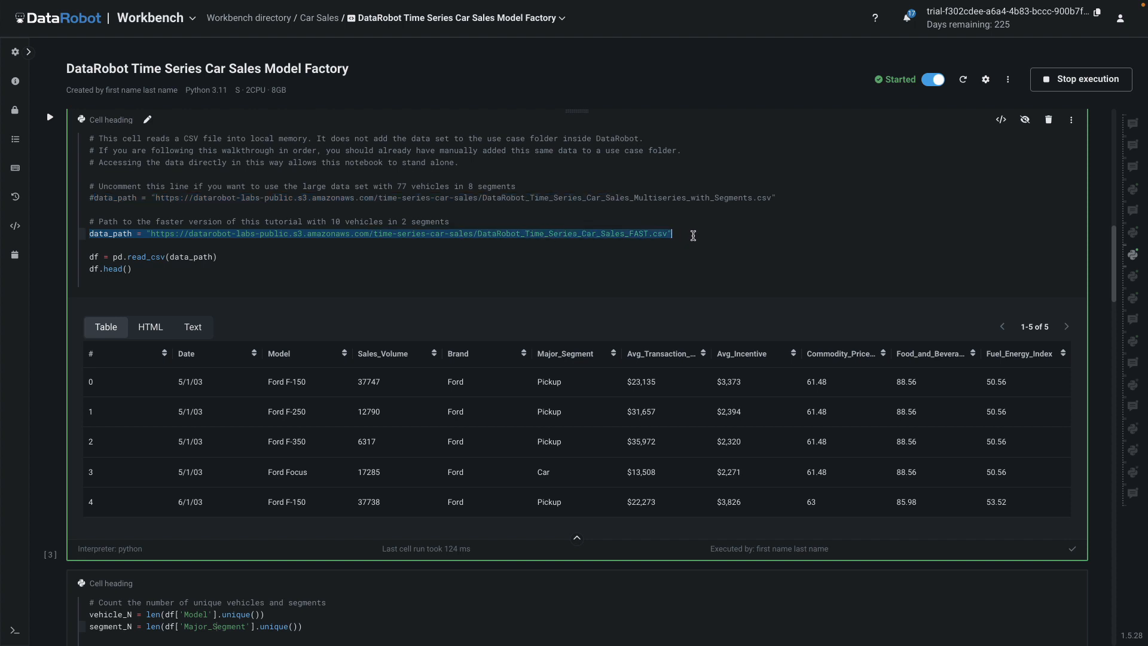
left_click(693, 235)
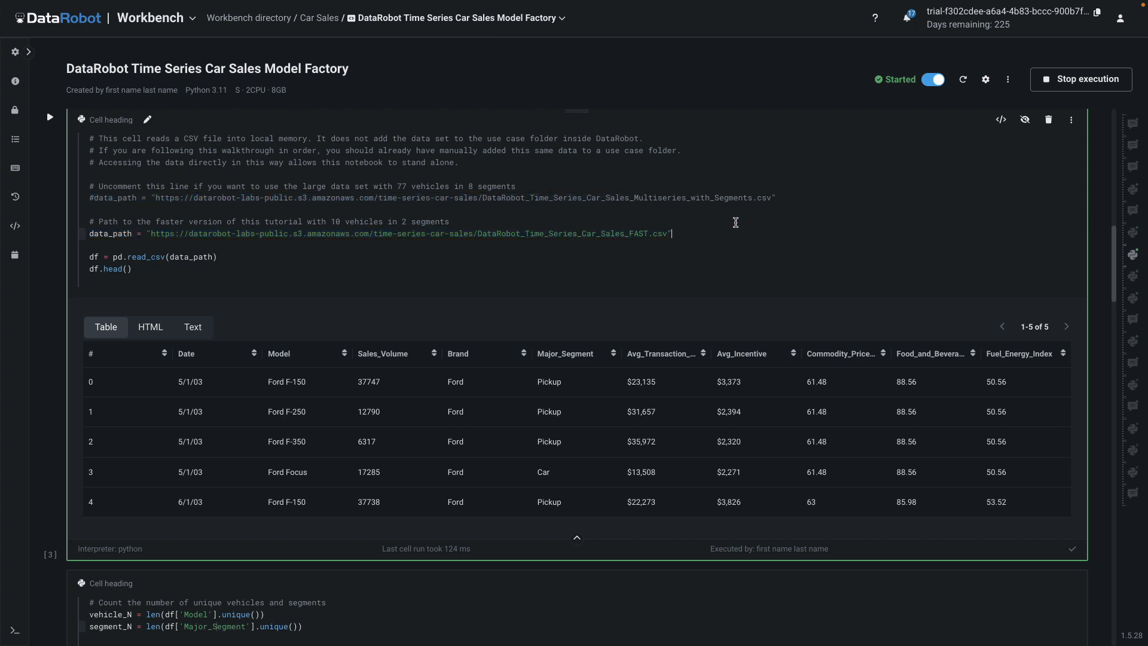
left_click_drag(784, 198, 85, 198)
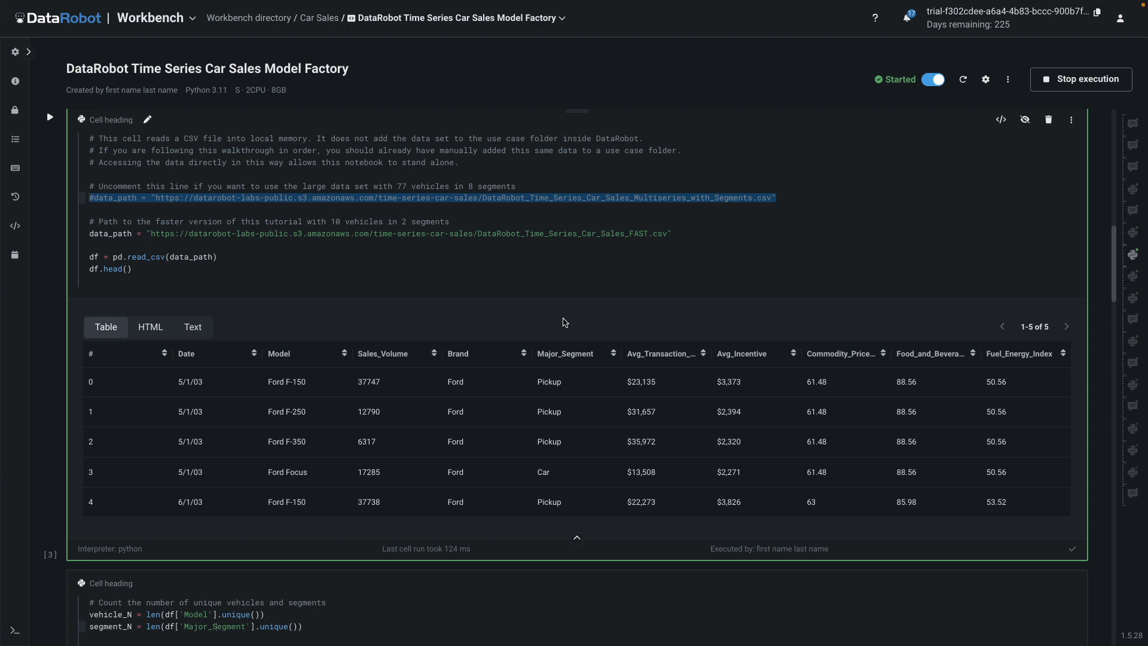
Highlight the target, datetime_partition_column and known_in_advance definitions one after another in the Time series Experiment settings cell
scroll(716, 329, "down", 8)
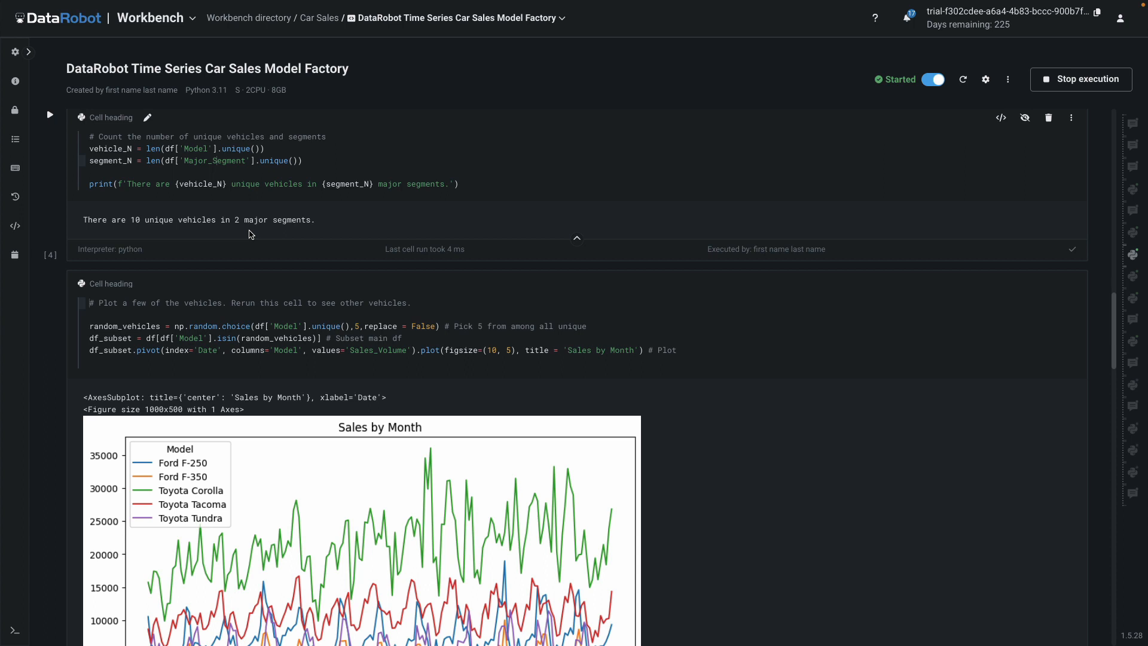
scroll(249, 234, "down", 3)
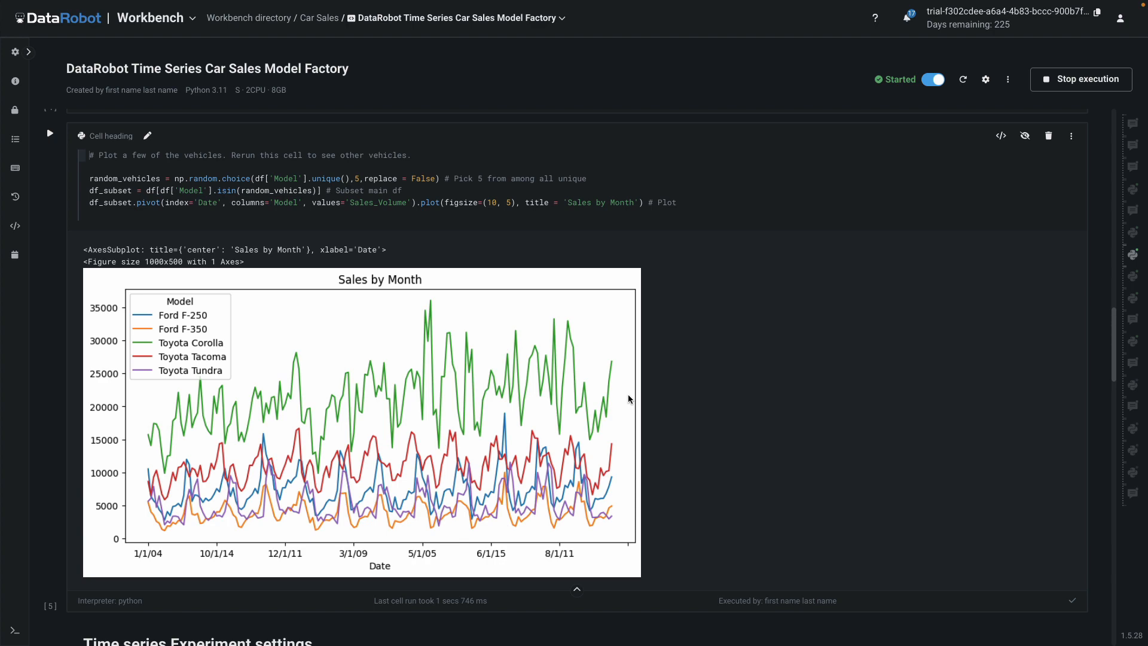
scroll(50, 255, "down", 10)
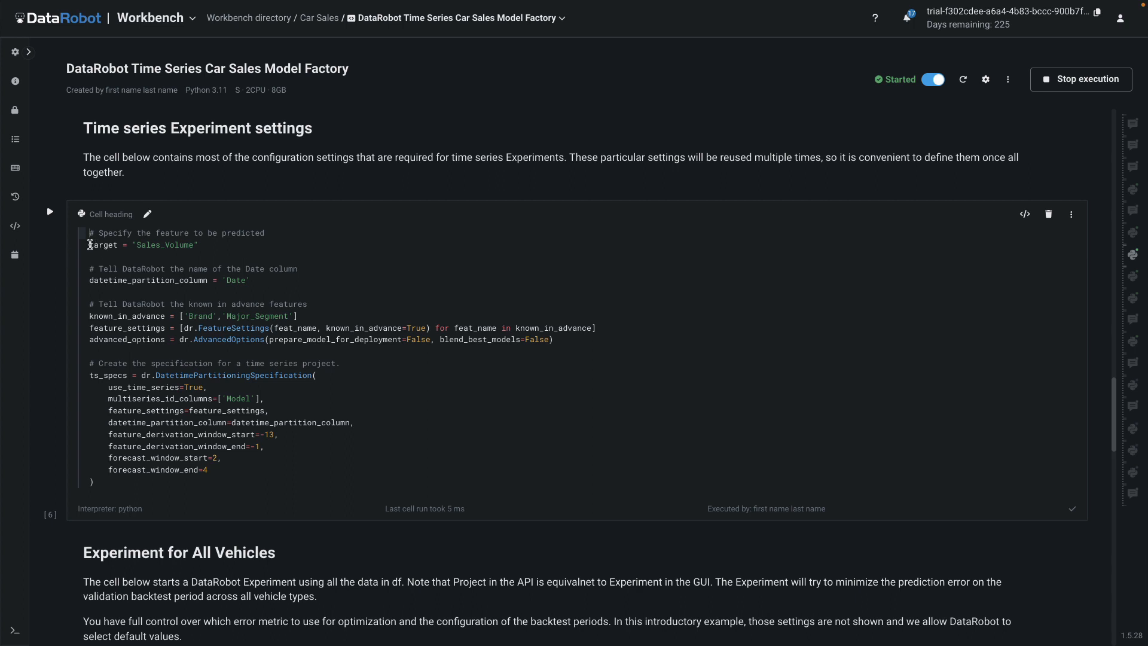
left_click_drag(89, 245, 202, 245)
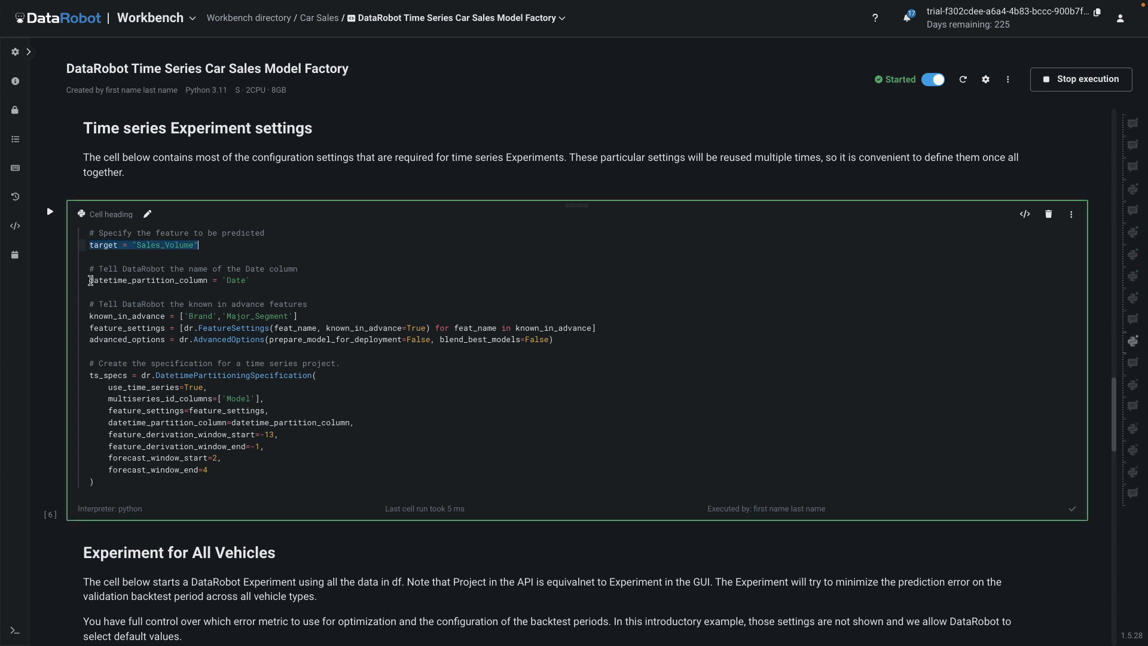
left_click_drag(89, 281, 255, 280)
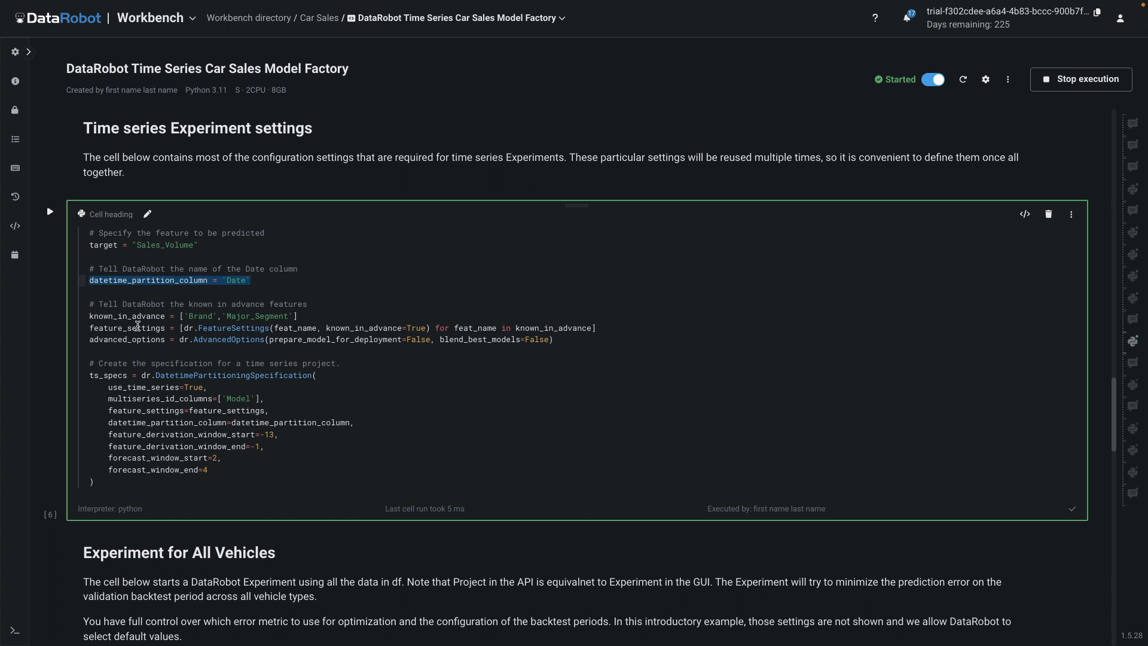
left_click_drag(89, 316, 312, 316)
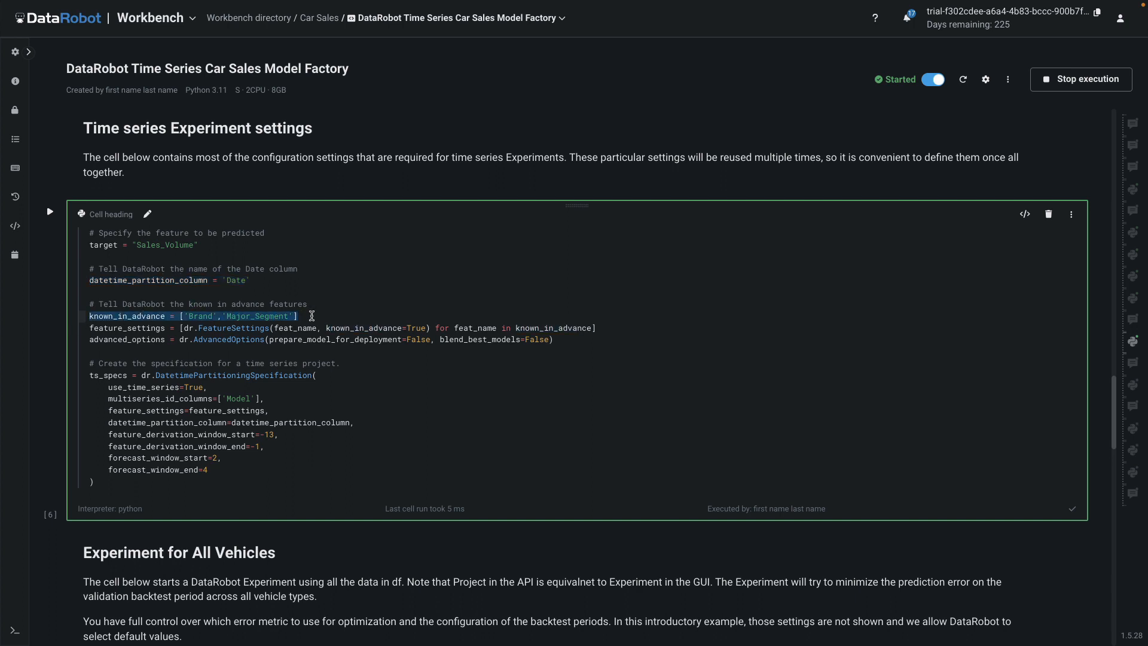
Highlight the multiseries ID, feature derivation window and forecast window arguments in ts_specs, plus the DatetimePartitioningSpecification name
left_click(110, 399)
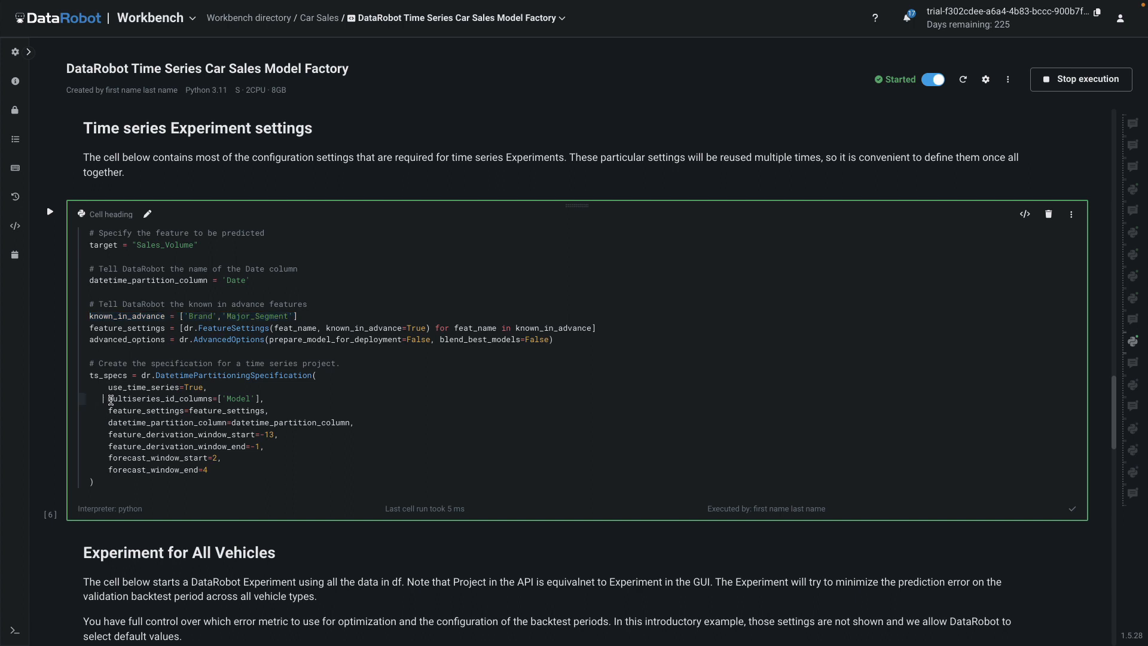
left_click_drag(110, 399, 270, 400)
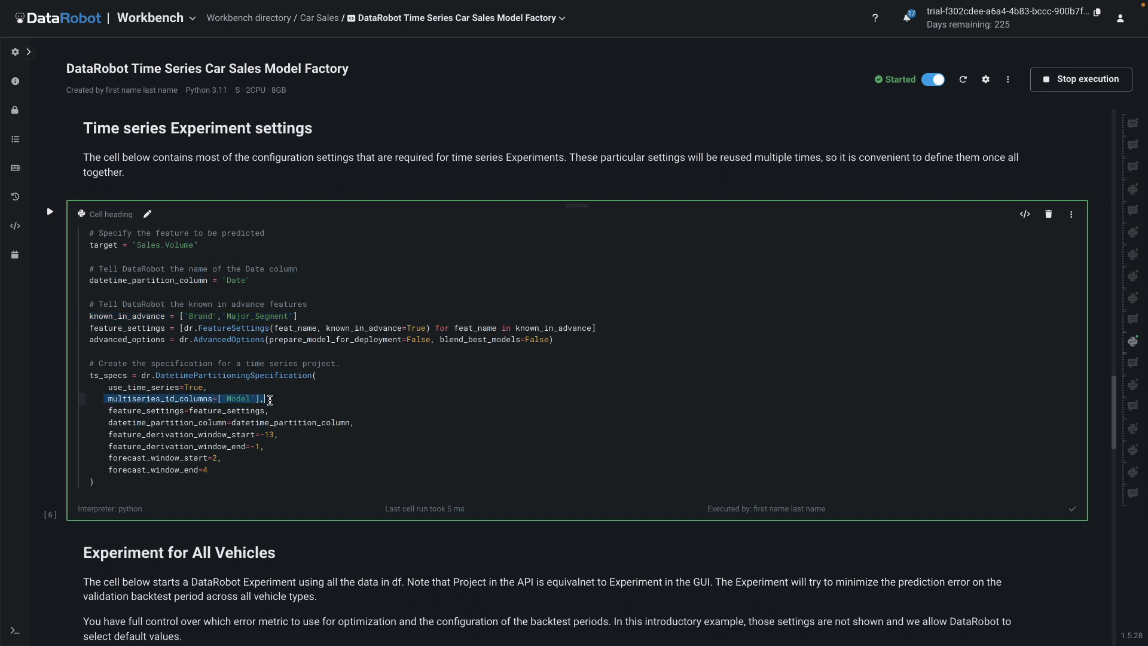
left_click_drag(106, 434, 293, 444)
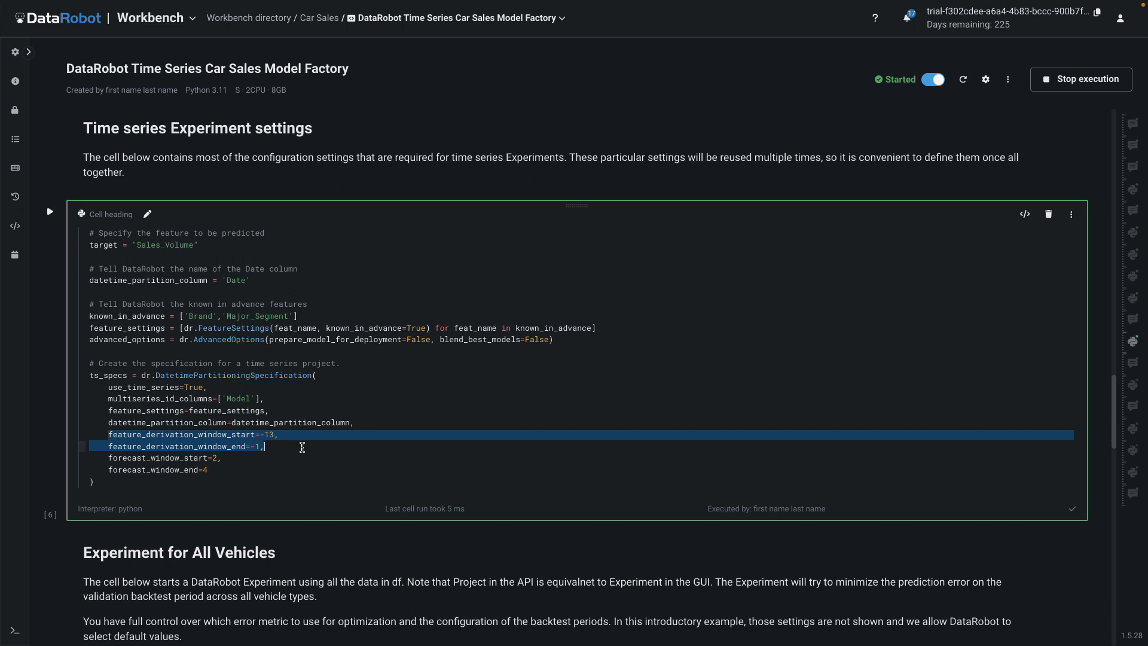
left_click_drag(103, 458, 269, 470)
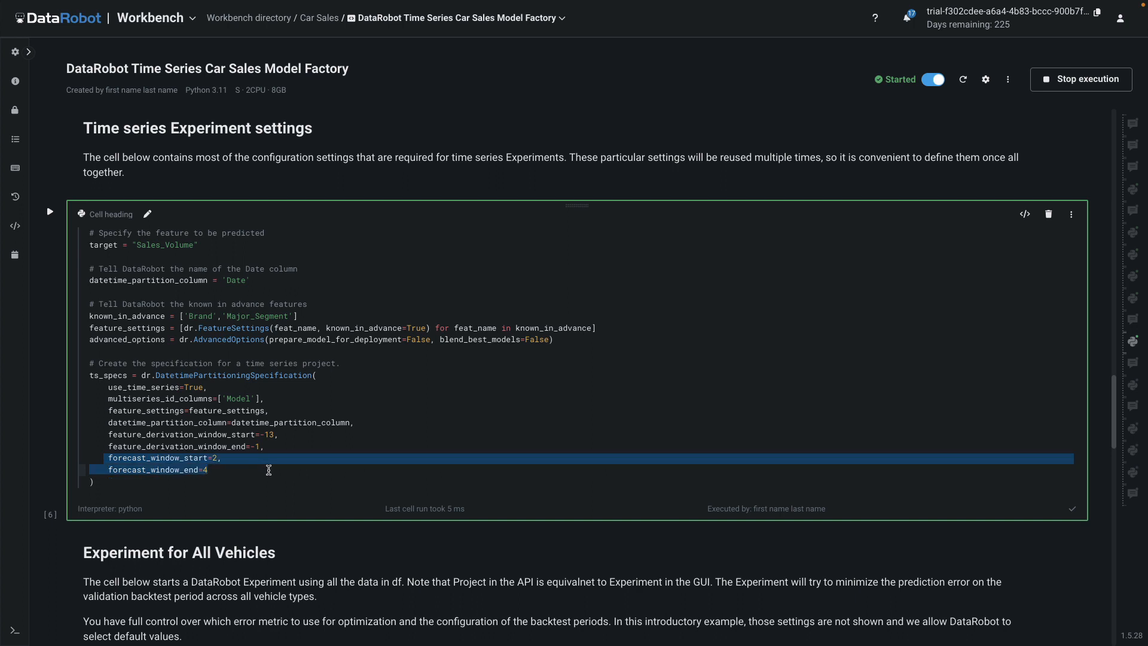
left_click(207, 432)
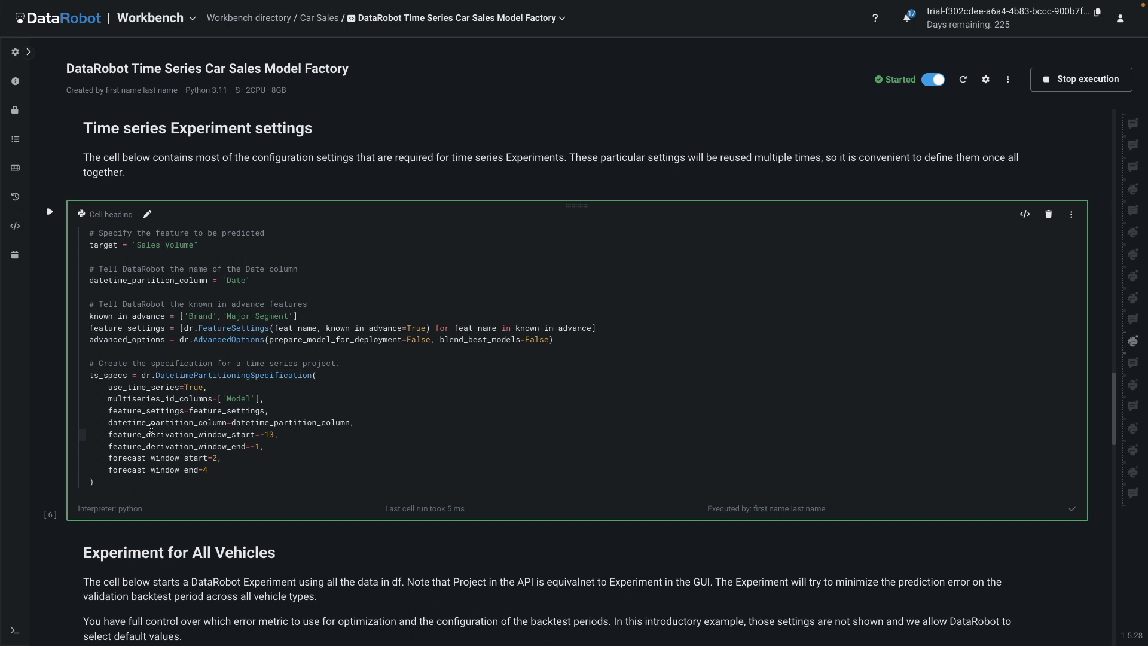
left_click_drag(155, 375, 313, 375)
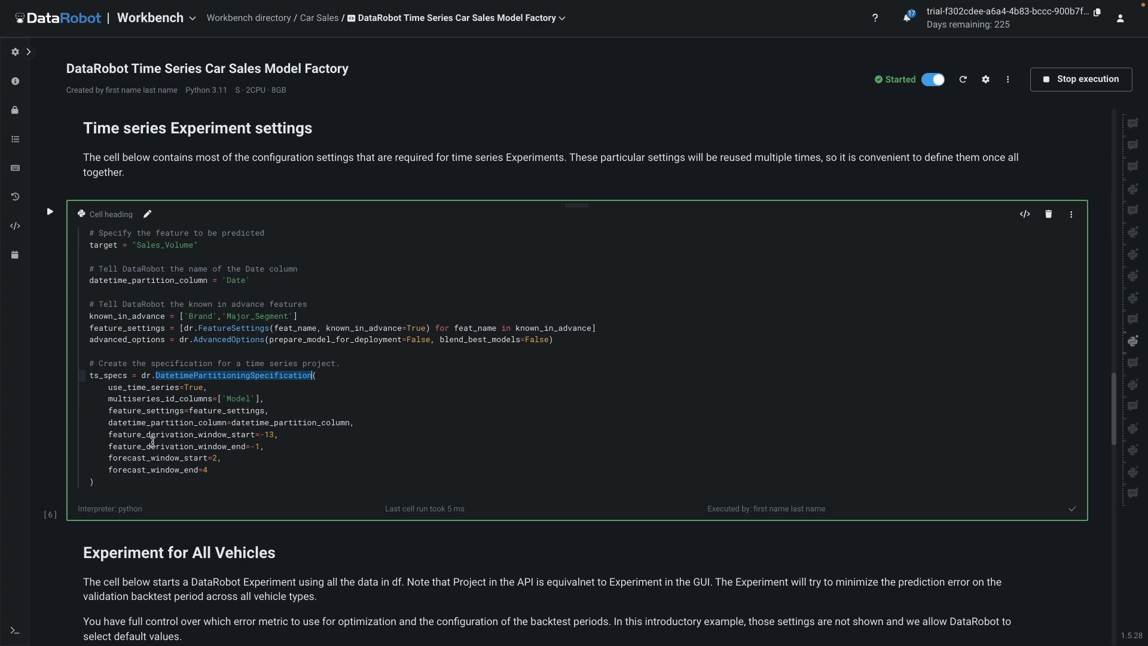
left_click(151, 441)
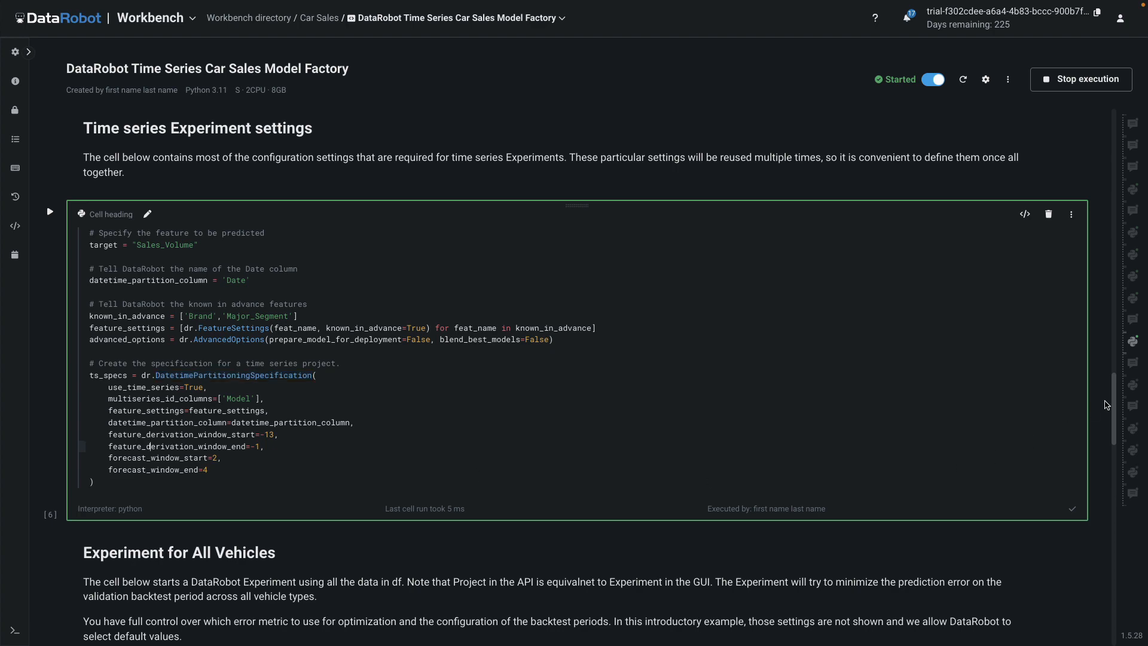
Highlight the full_dataset_project_name definition and the dr.Project.create line in the Experiment for All Vehicles cell
left_click_drag(1110, 405, 1114, 448)
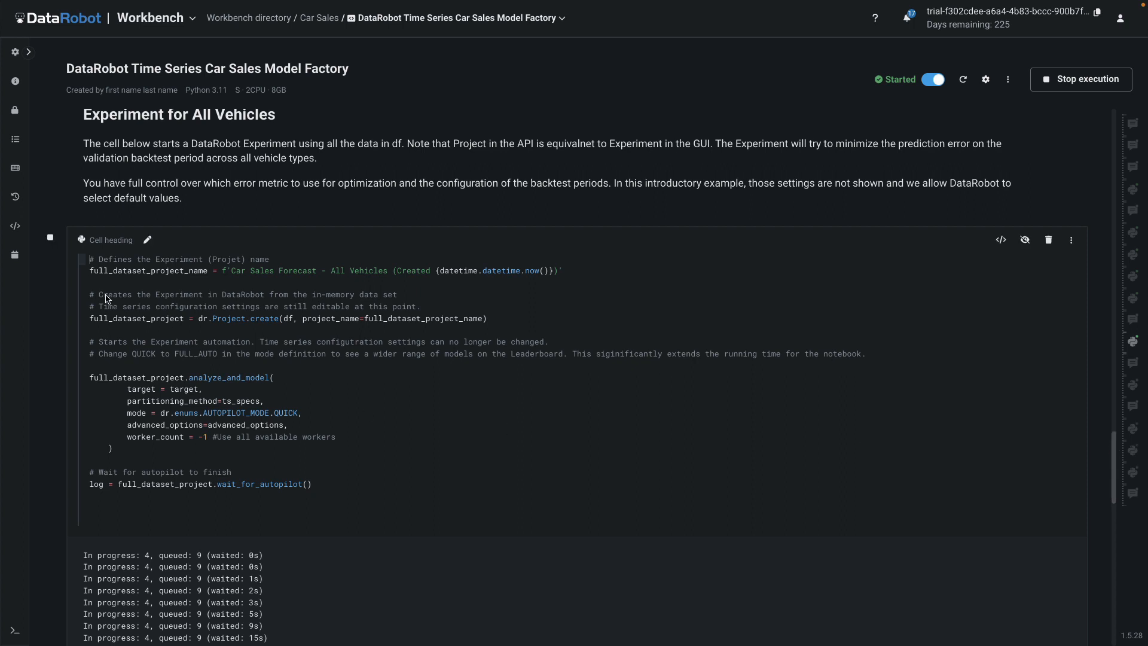
left_click(90, 272)
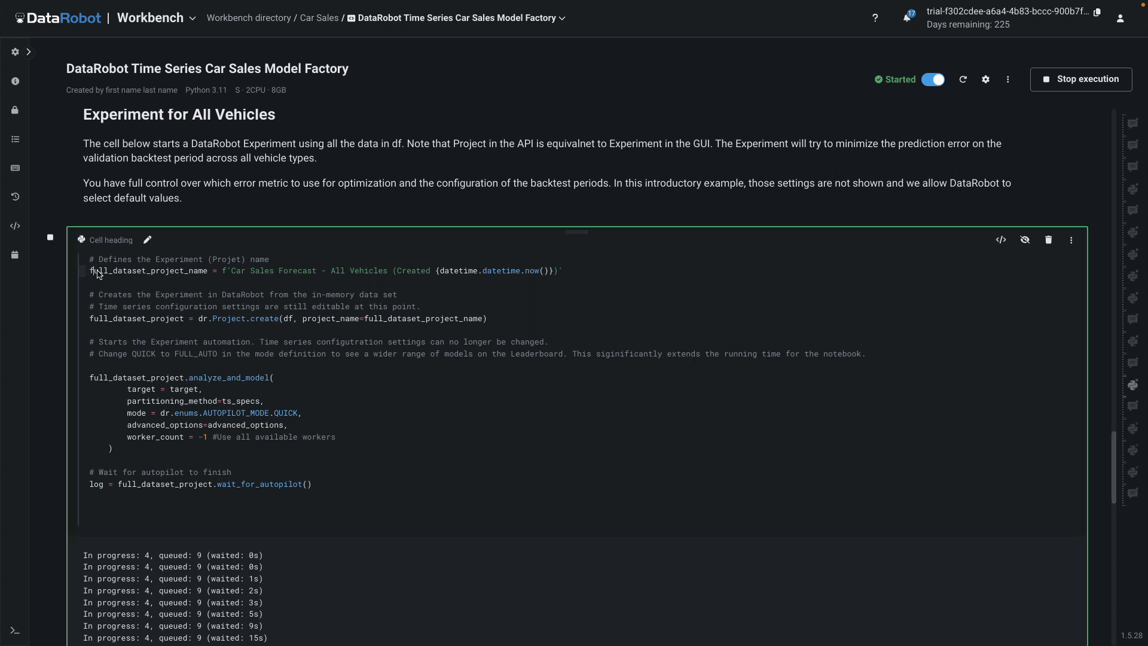
left_click_drag(93, 272, 571, 276)
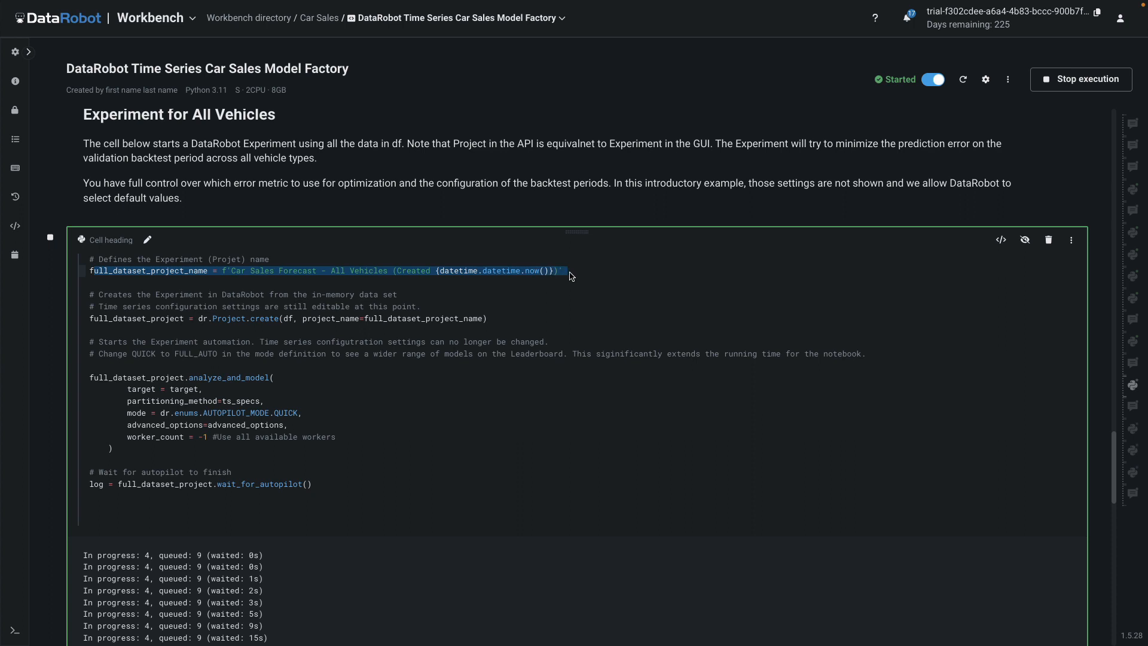
left_click_drag(531, 326, 89, 322)
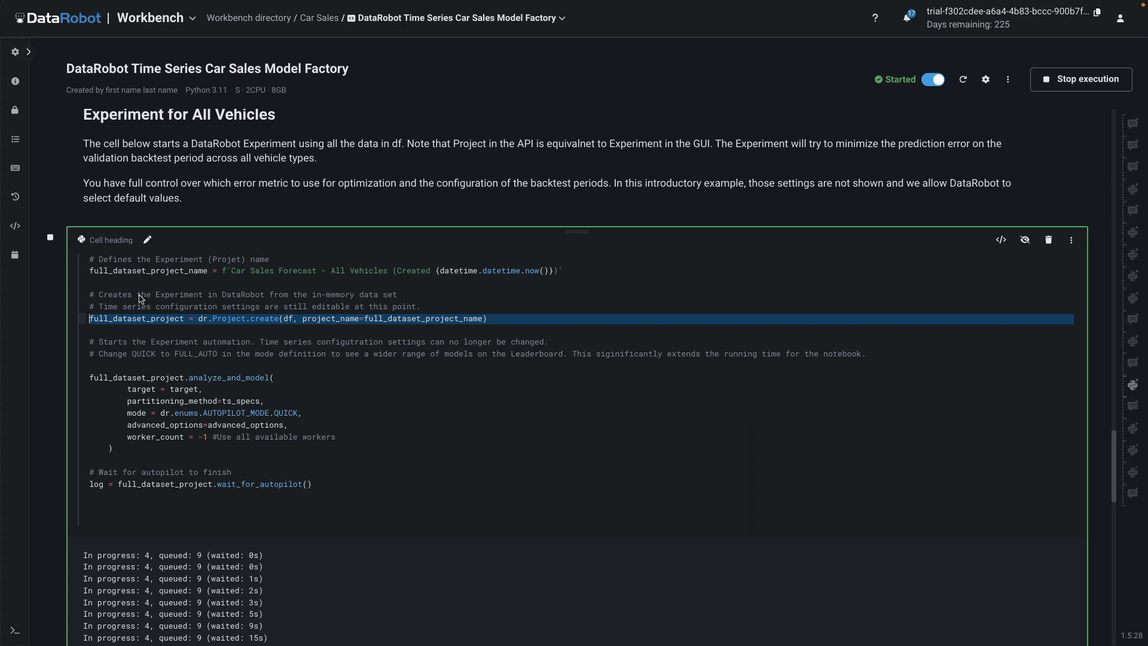
Highlight the analyze_and_model call, its QUICK autopilot mode and the "Use all available workers" comment
left_click(92, 380)
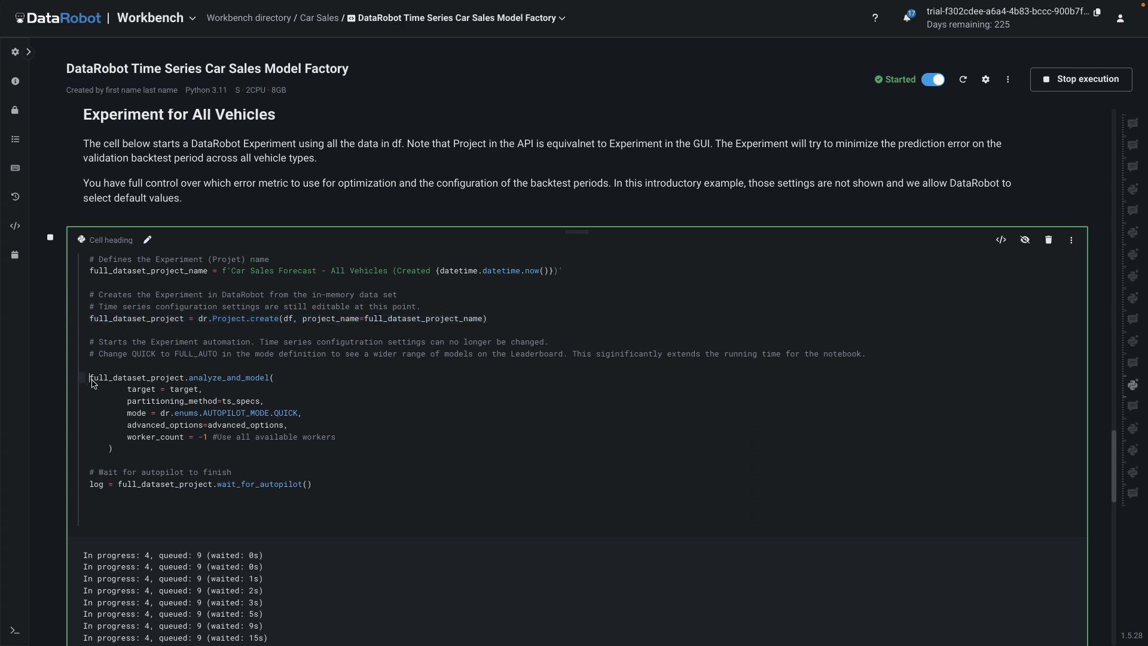
left_click_drag(92, 380, 143, 459)
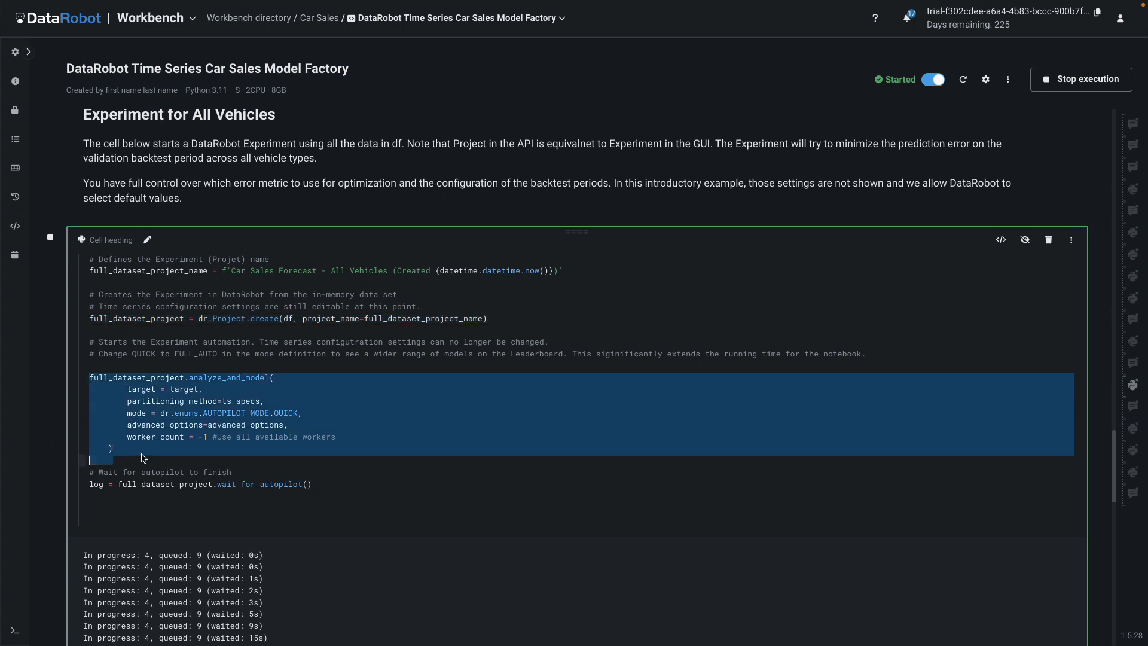
left_click(293, 384)
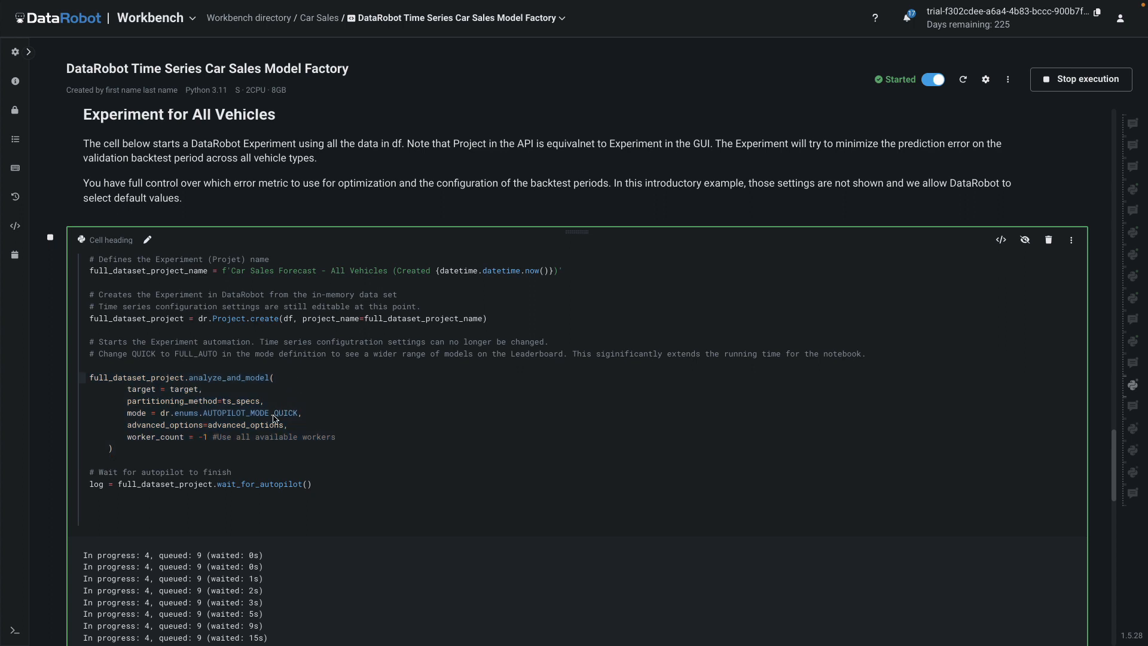
left_click_drag(274, 414, 297, 419)
left_click_drag(217, 438, 347, 446)
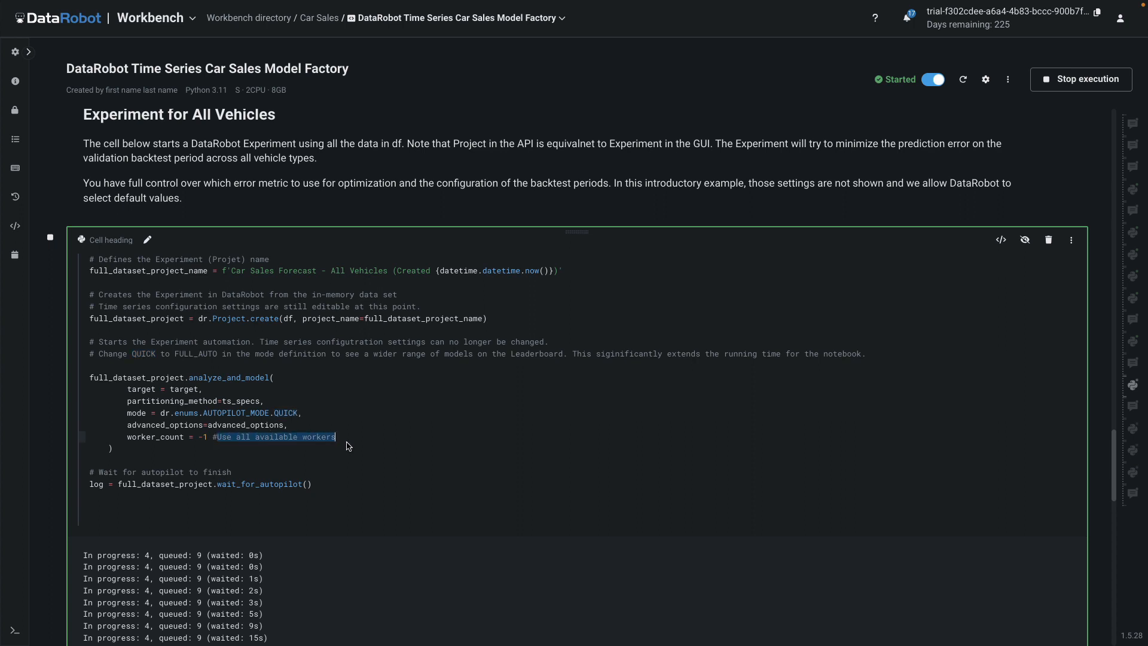
left_click(349, 445)
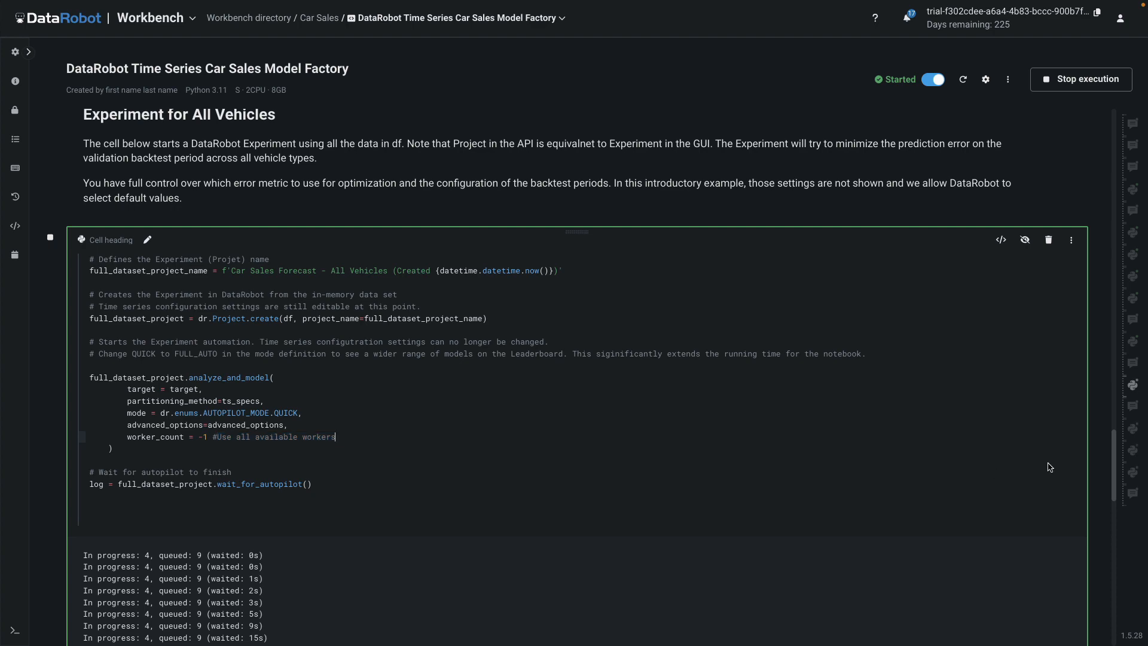
Check the cell's autopilot progress output, then open the Car Sales Forecast - All Vehicles experiment from the use case and show its running jobs
scroll(1051, 466, "down", 8)
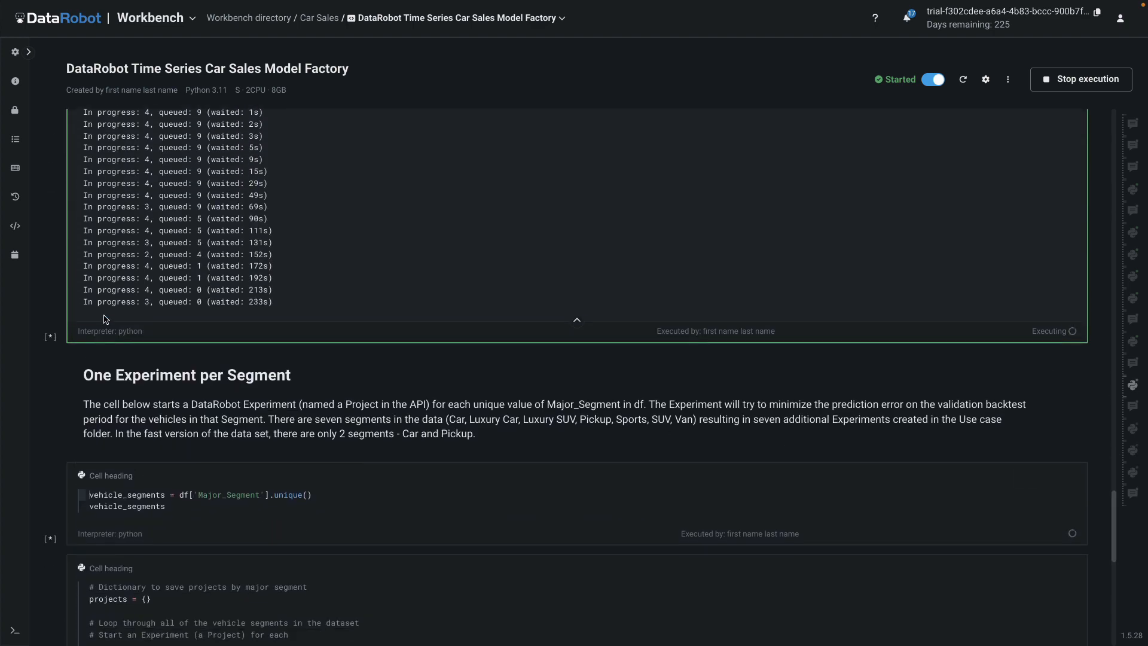
left_click(319, 17)
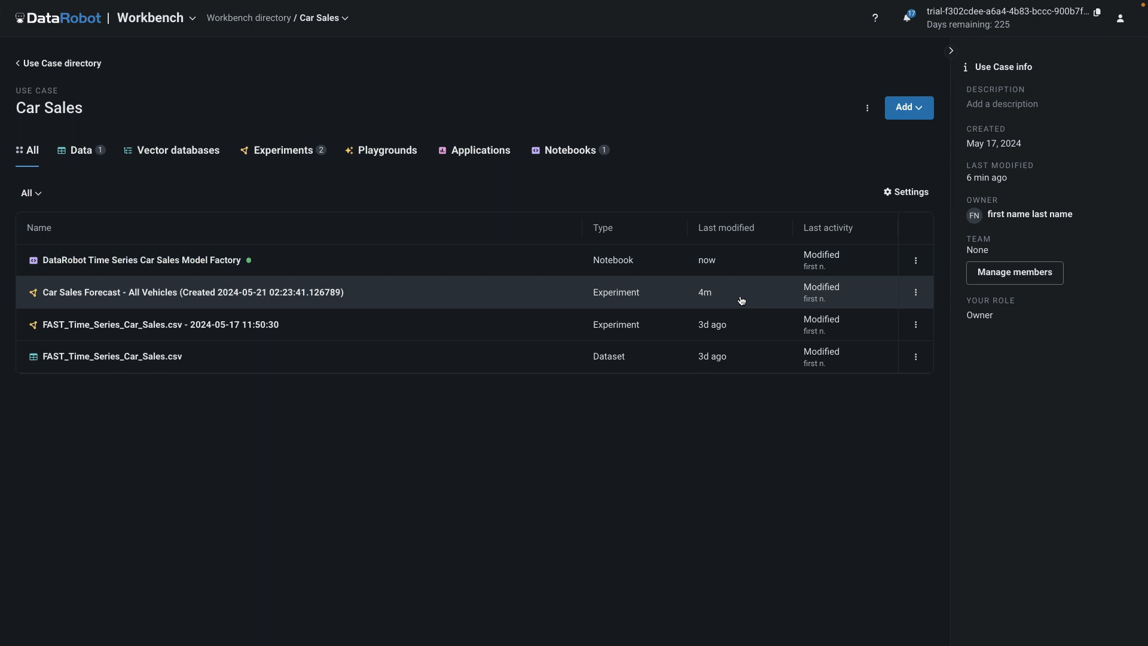
left_click(245, 297)
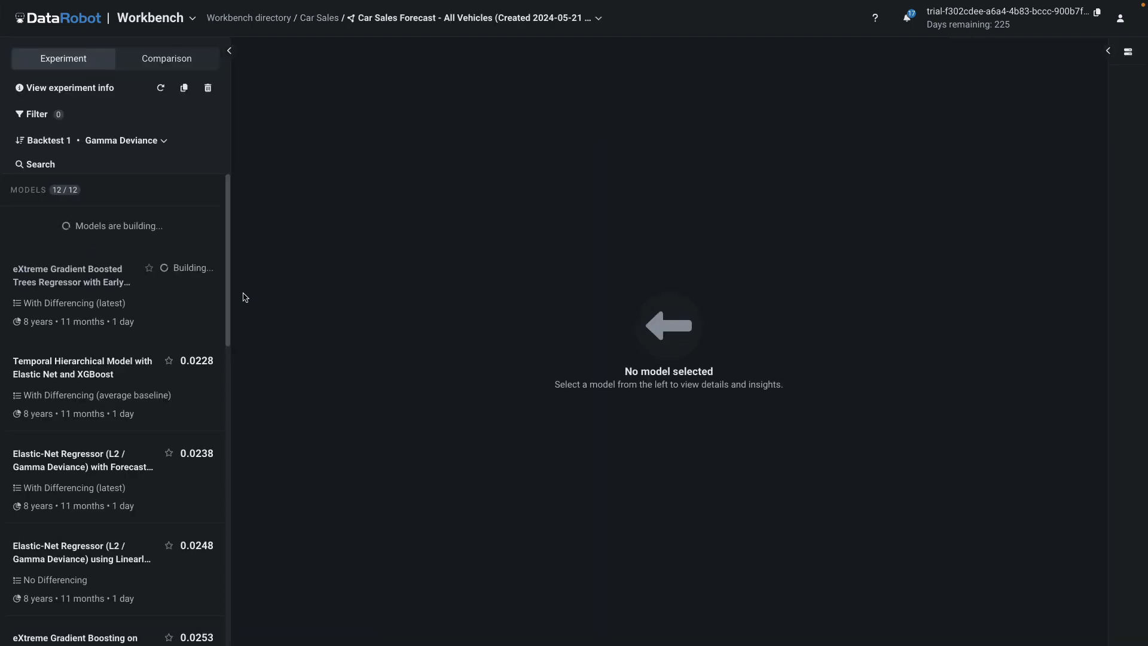
left_click(1108, 52)
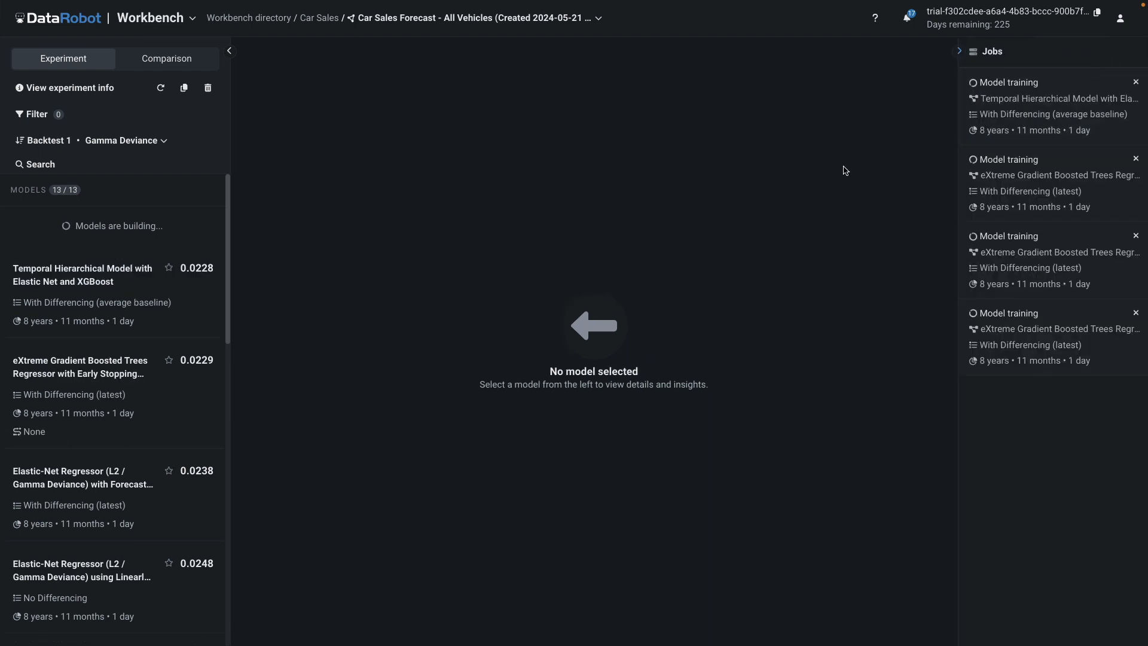
Open the overviews of the second-ranked eXtreme Gradient Boosted Trees and third-ranked Elastic-Net models, and return to the Car Sales use case
left_click(84, 389)
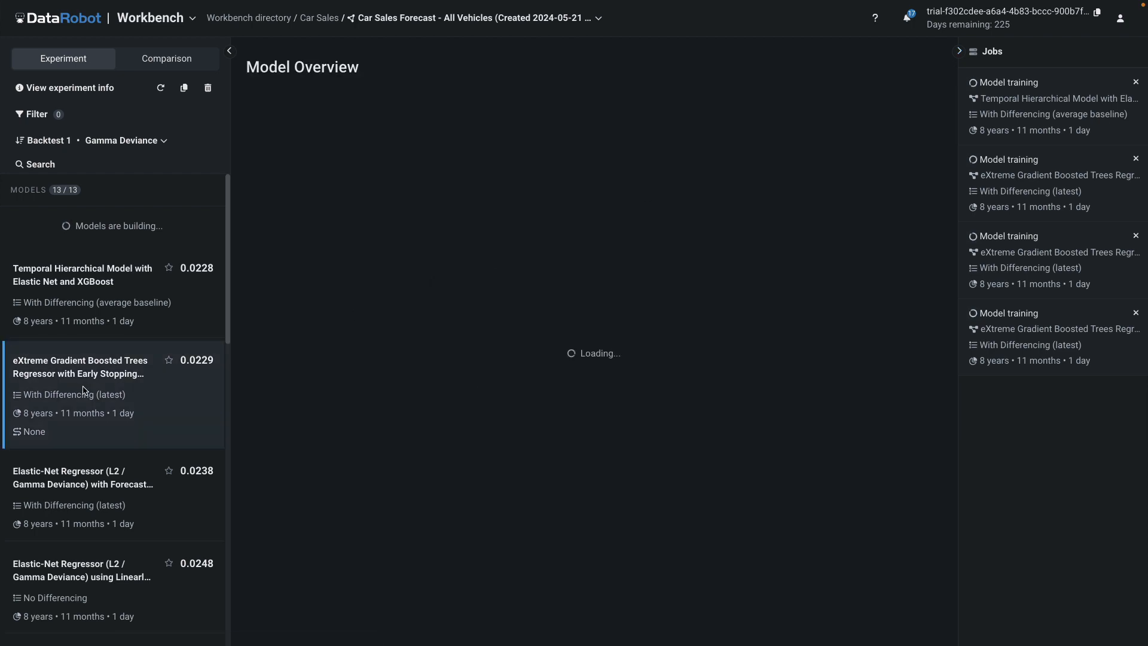
left_click(66, 491)
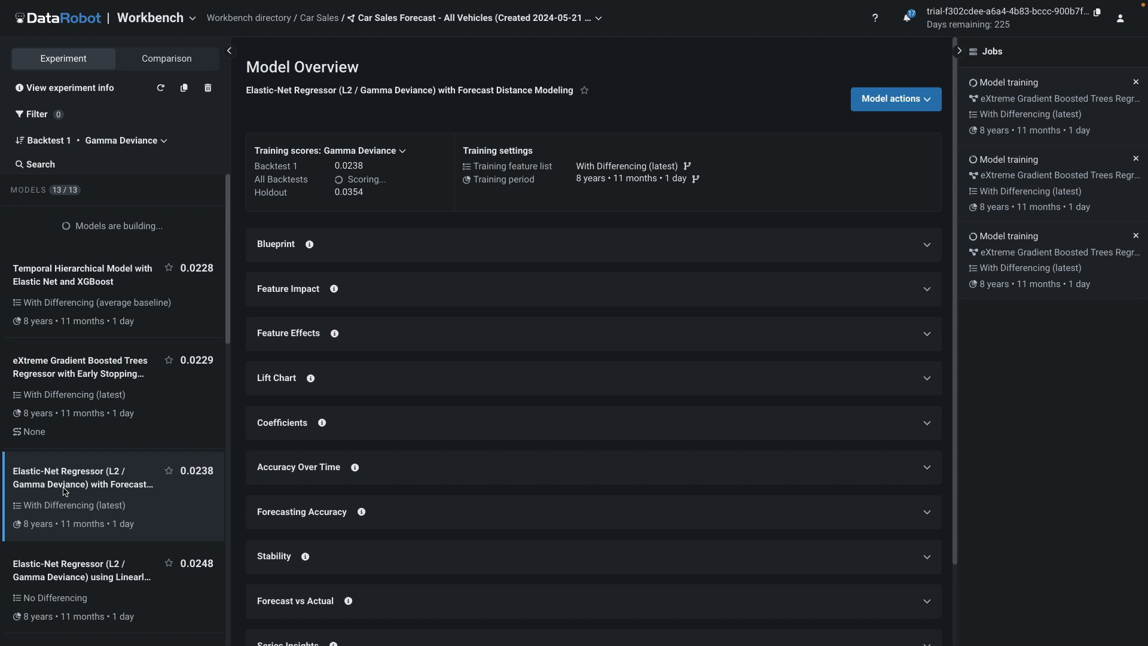
left_click(320, 18)
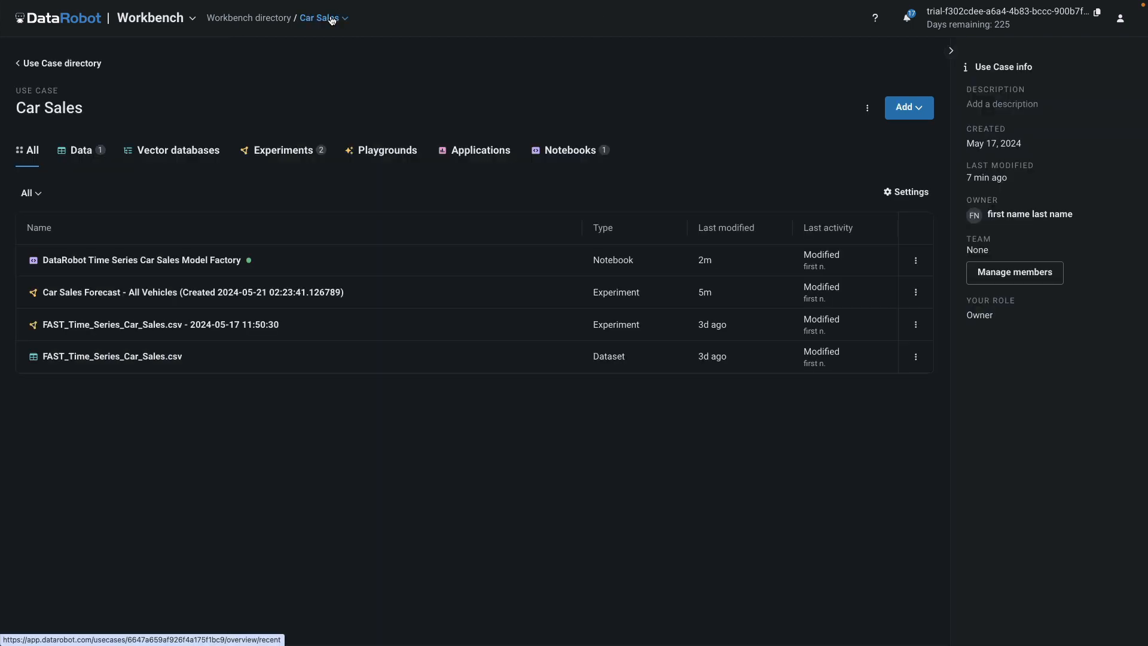
Open the DataRobot Time Series Car Sales Model Factory notebook and go to the loop cell under One Experiment per Segment
left_click(154, 264)
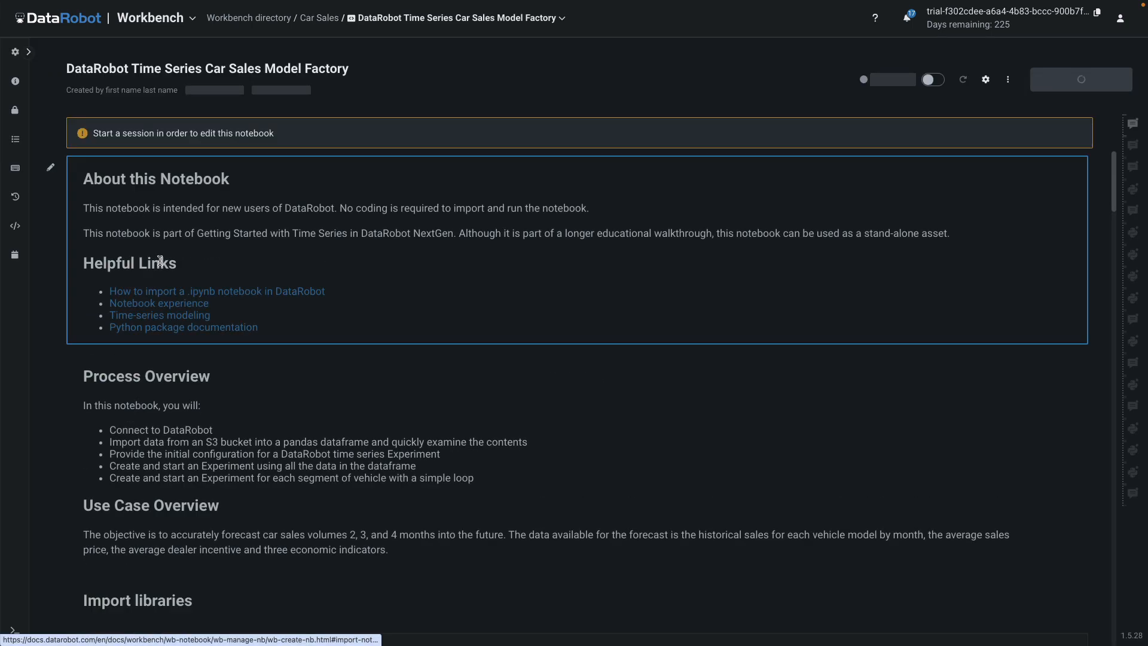
left_click_drag(1108, 157, 1132, 495)
left_click(1132, 406)
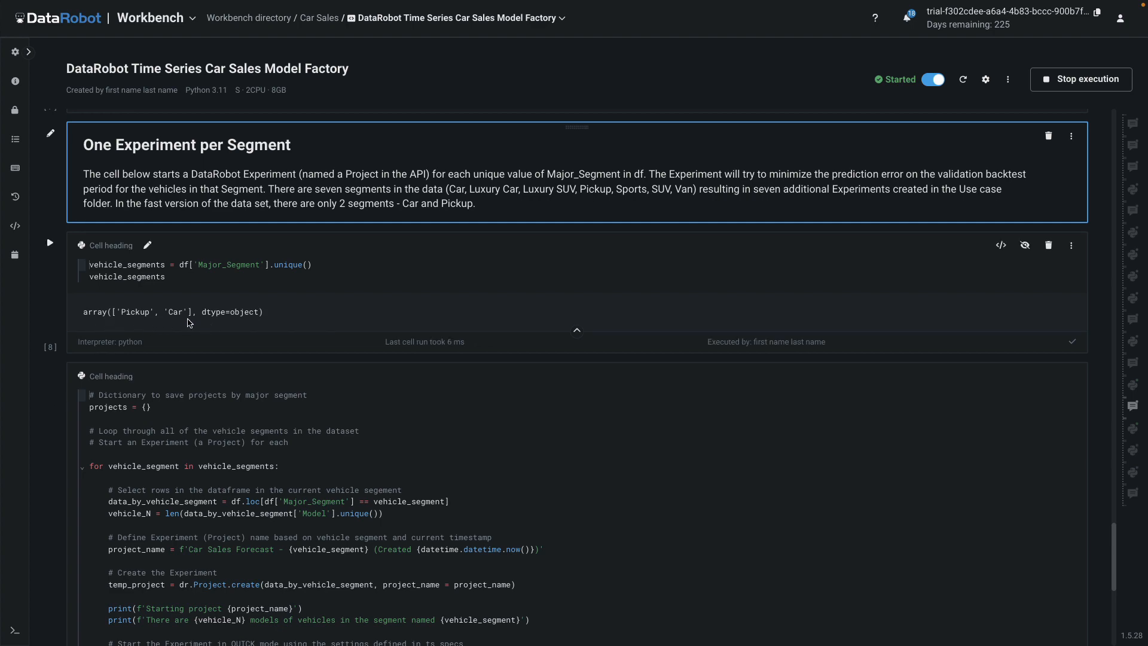
left_click_drag(1115, 543, 1117, 569)
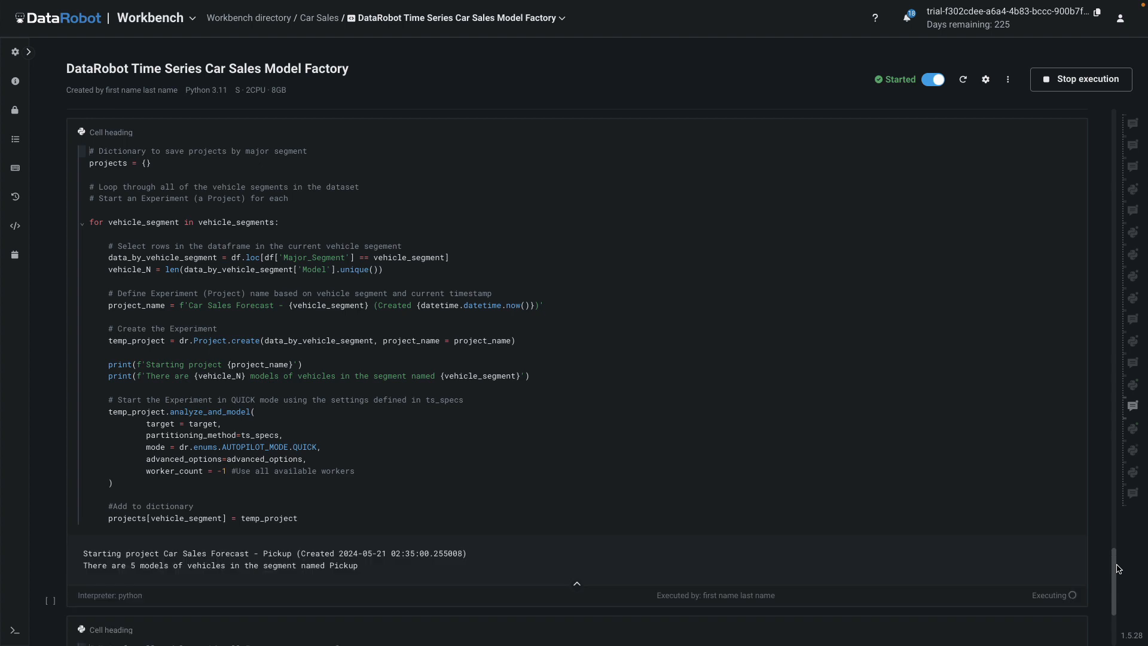
Highlight the projects = {} dictionary line and the whole for vehicle_segment loop in the segment cell
left_click(88, 166)
left_click_drag(89, 166, 161, 165)
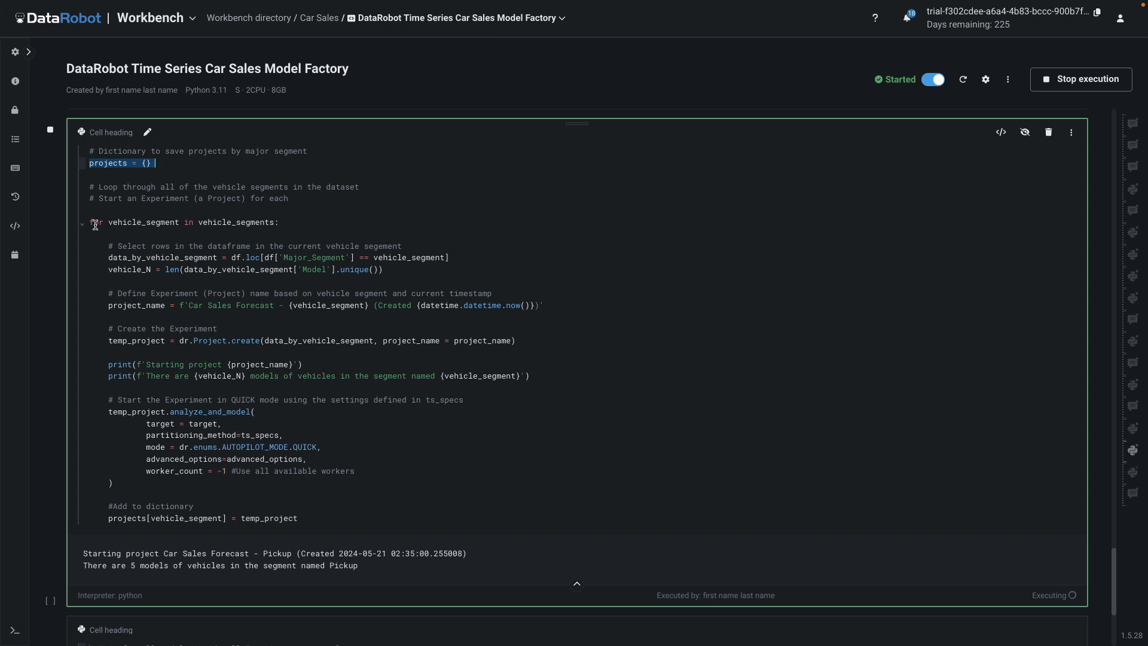
left_click_drag(90, 222, 84, 532)
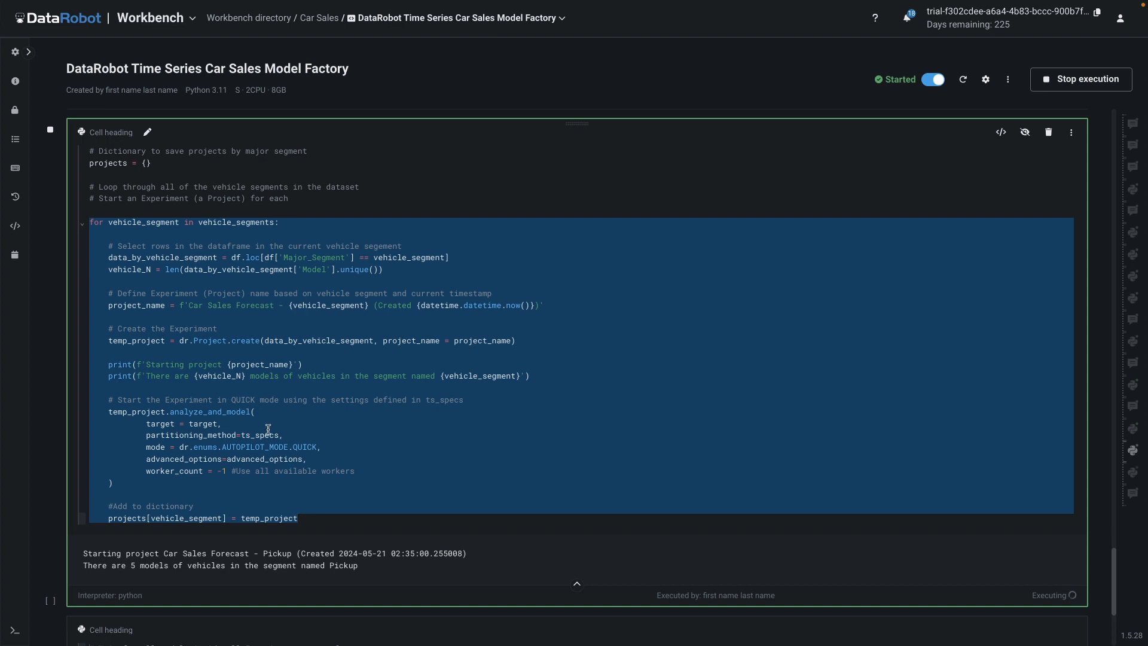
left_click(346, 449)
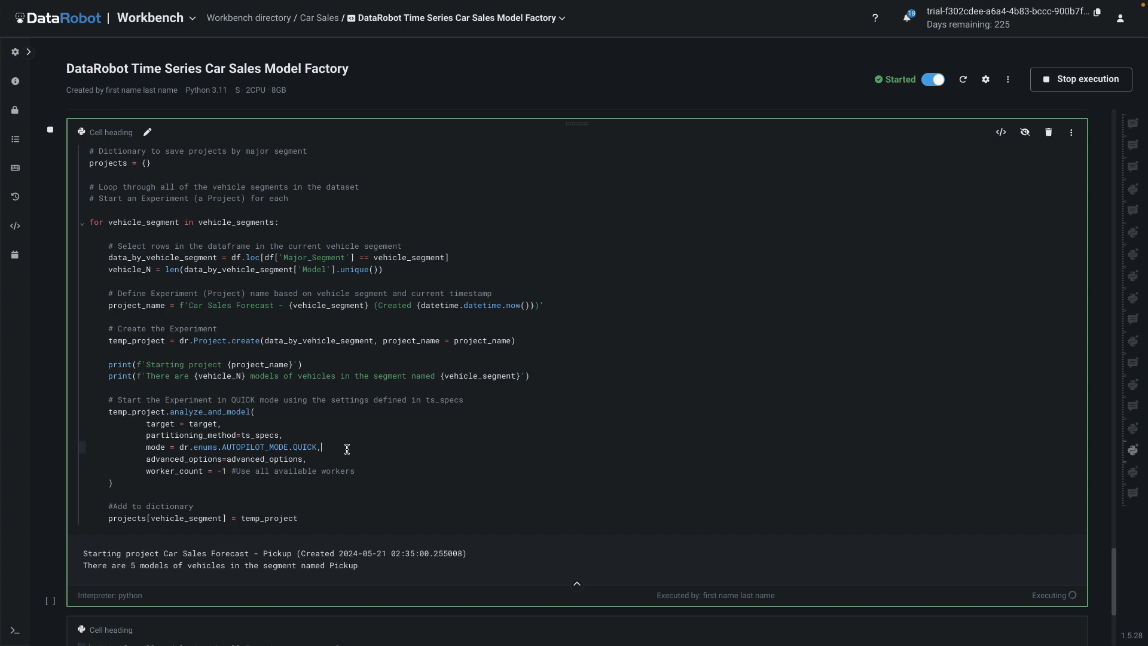
Highlight the loop's data_by_vehicle_segment row selection, the project_name definition and the dr.Project.create line
left_click_drag(109, 257, 460, 263)
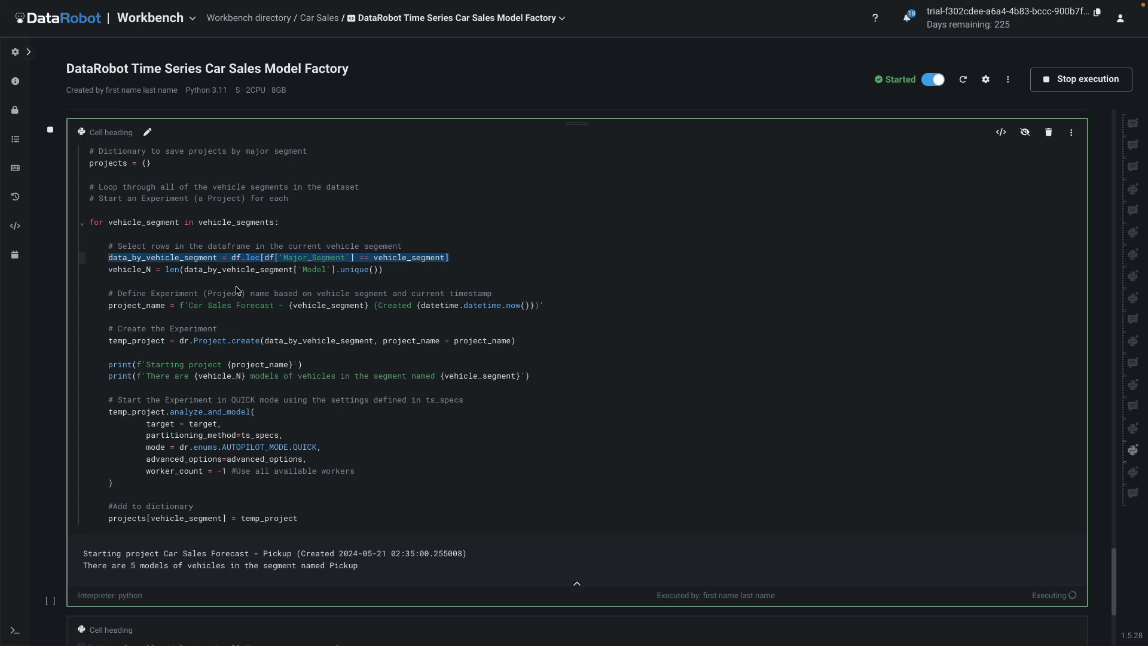
left_click(108, 306)
left_click_drag(108, 307, 551, 310)
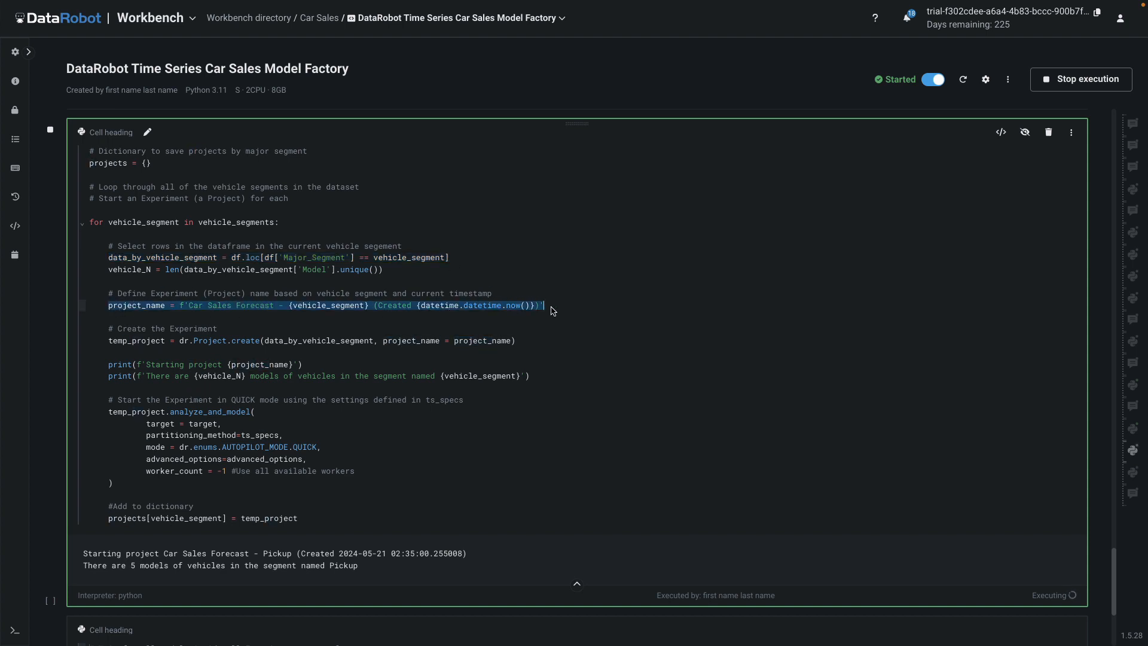
left_click_drag(109, 344, 526, 347)
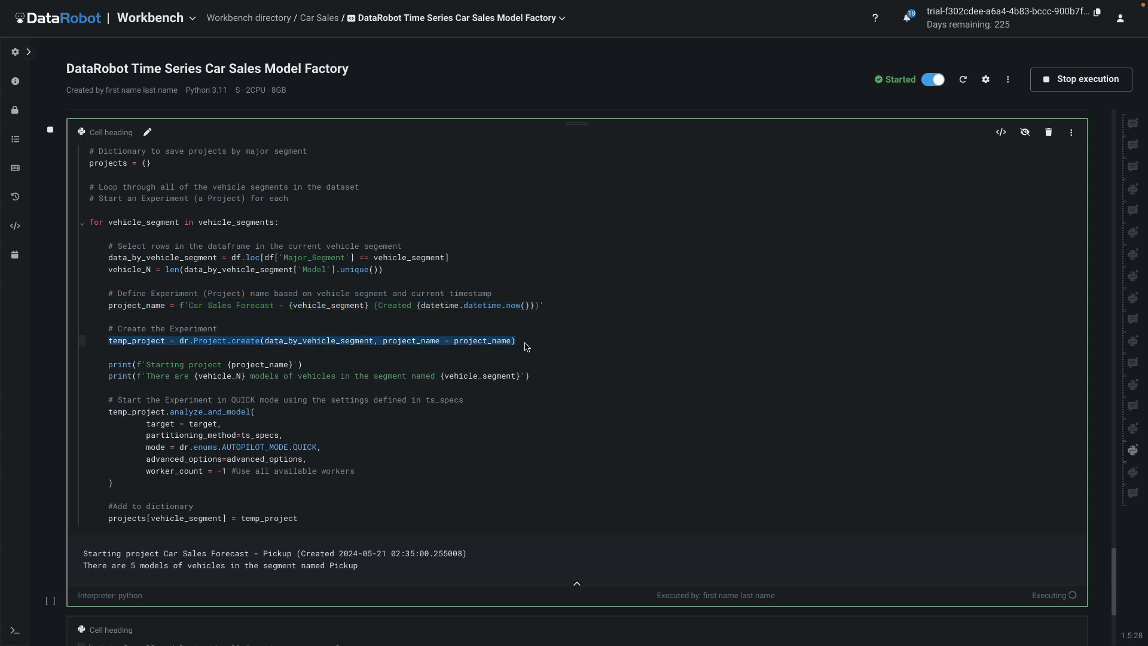
Highlight the loop's temp_project.analyze_and_model call and its two print statements
left_click(116, 412)
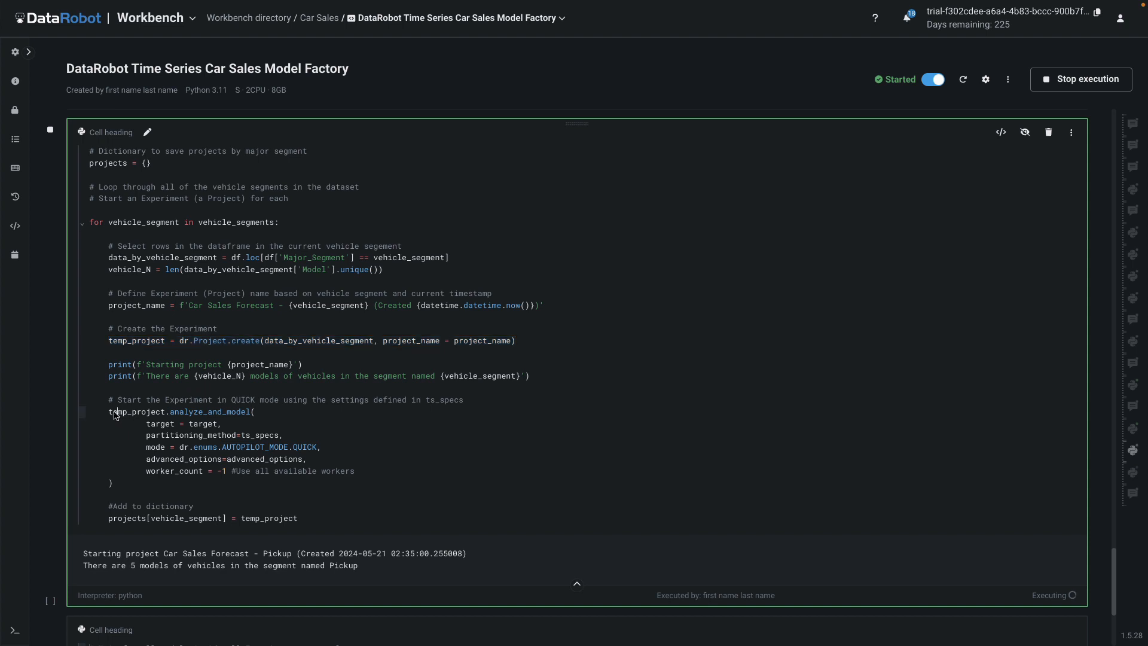
left_click_drag(108, 412, 144, 484)
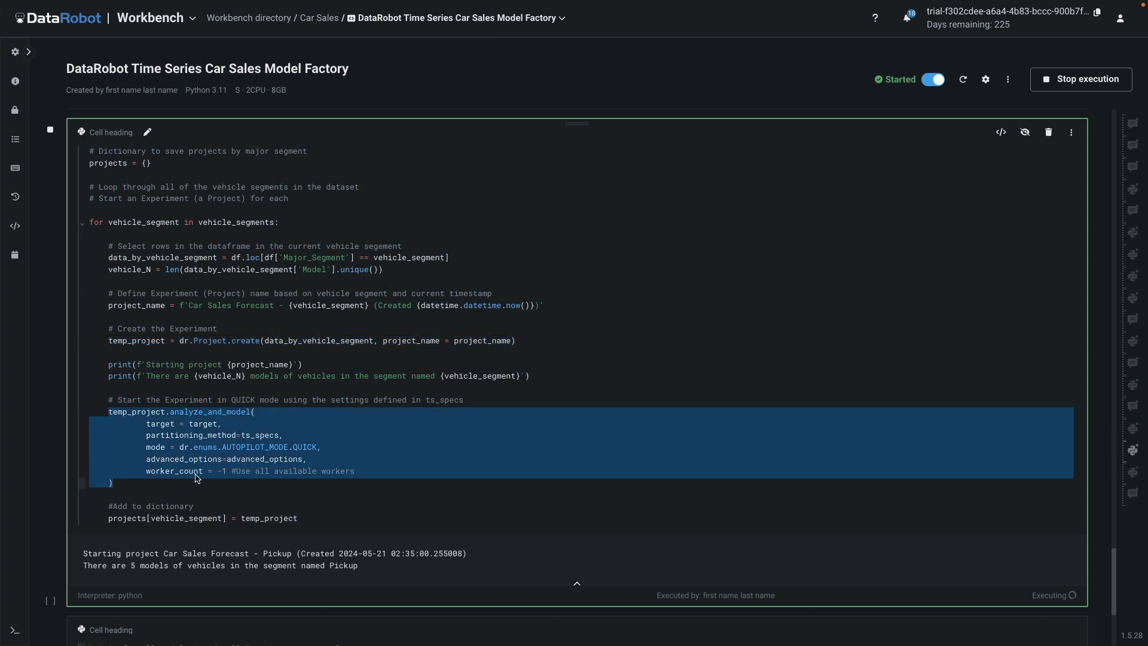
left_click(277, 440)
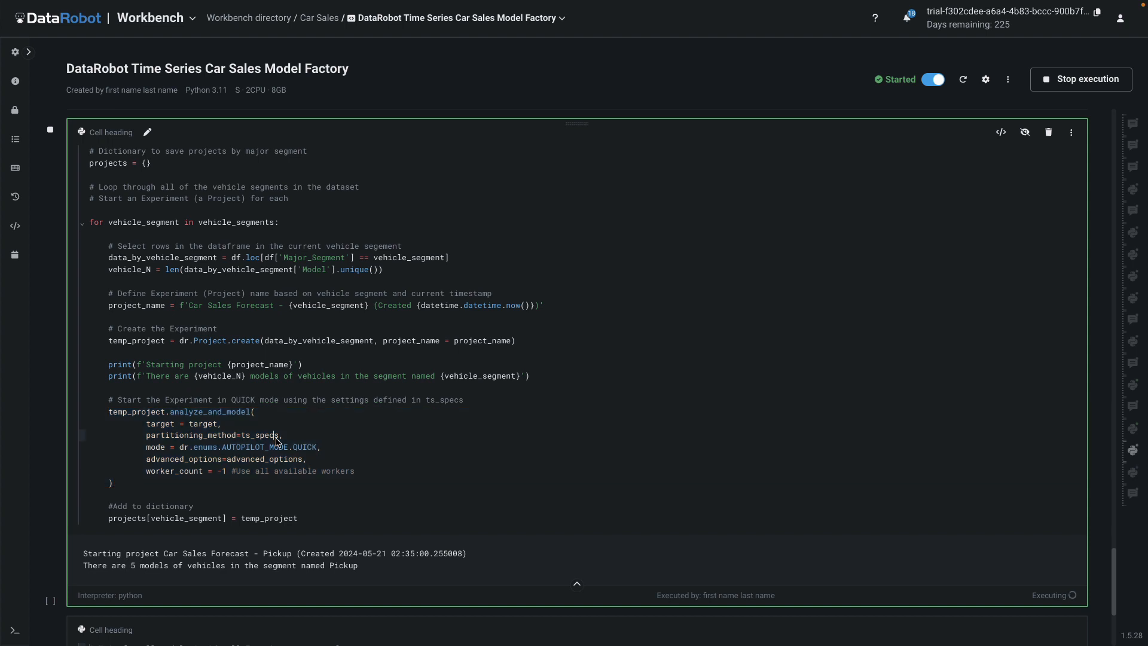
left_click_drag(108, 366, 539, 381)
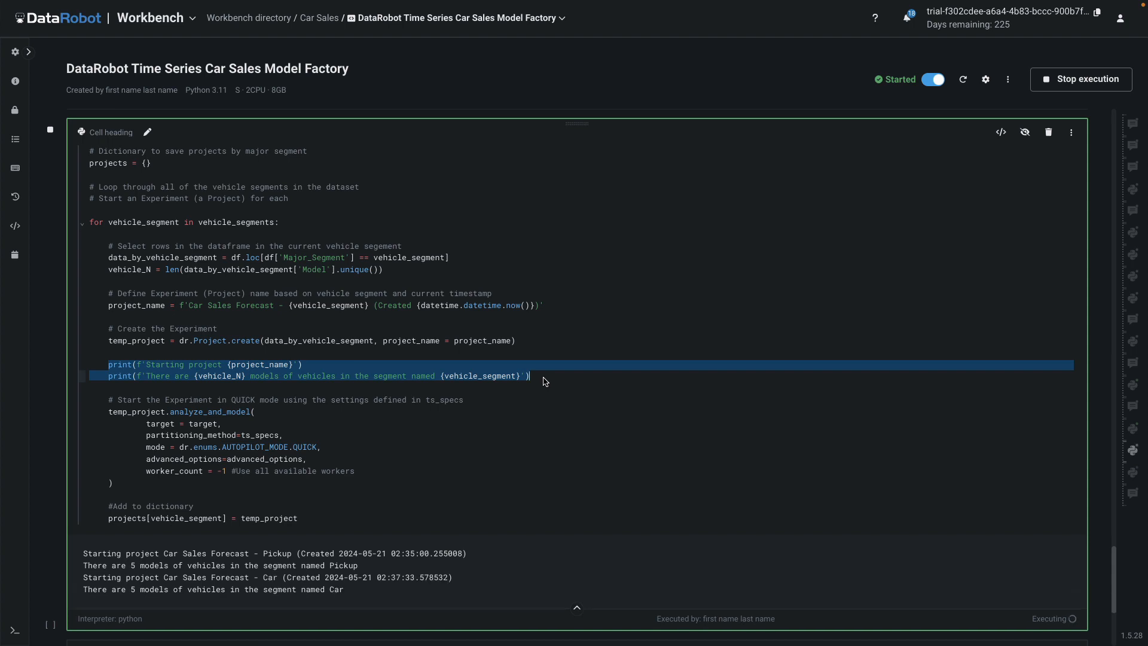
left_click(545, 381)
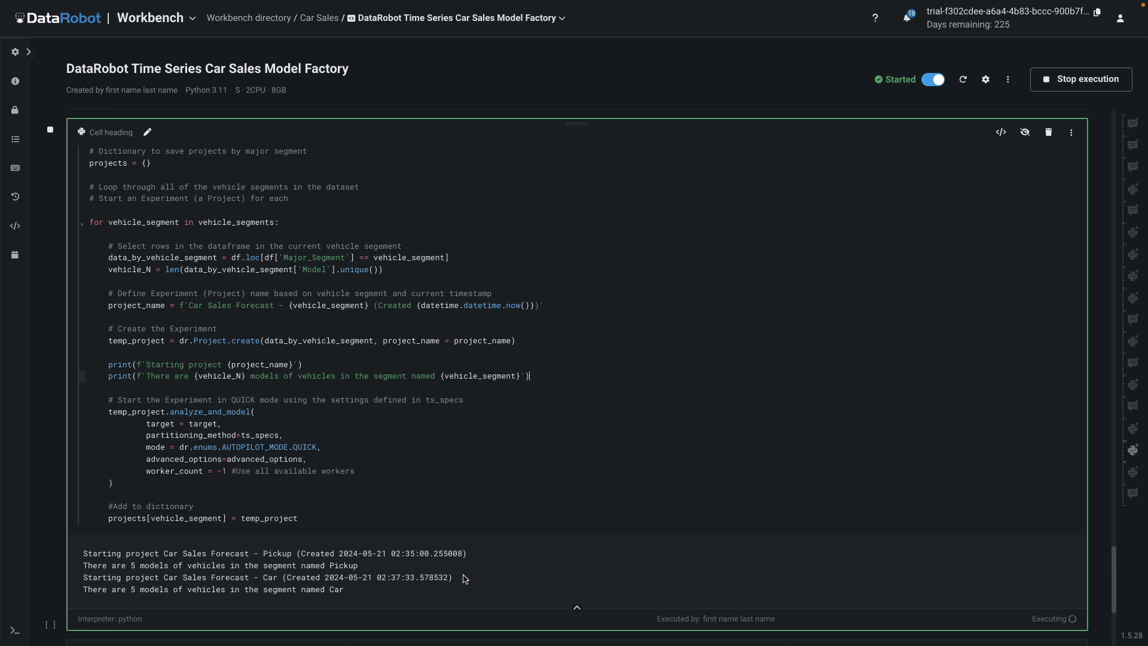
Go to the wait_for_autopilot cell near the notebook's end and point out its "Wait for all models" comment
left_click_drag(1114, 561, 1107, 599)
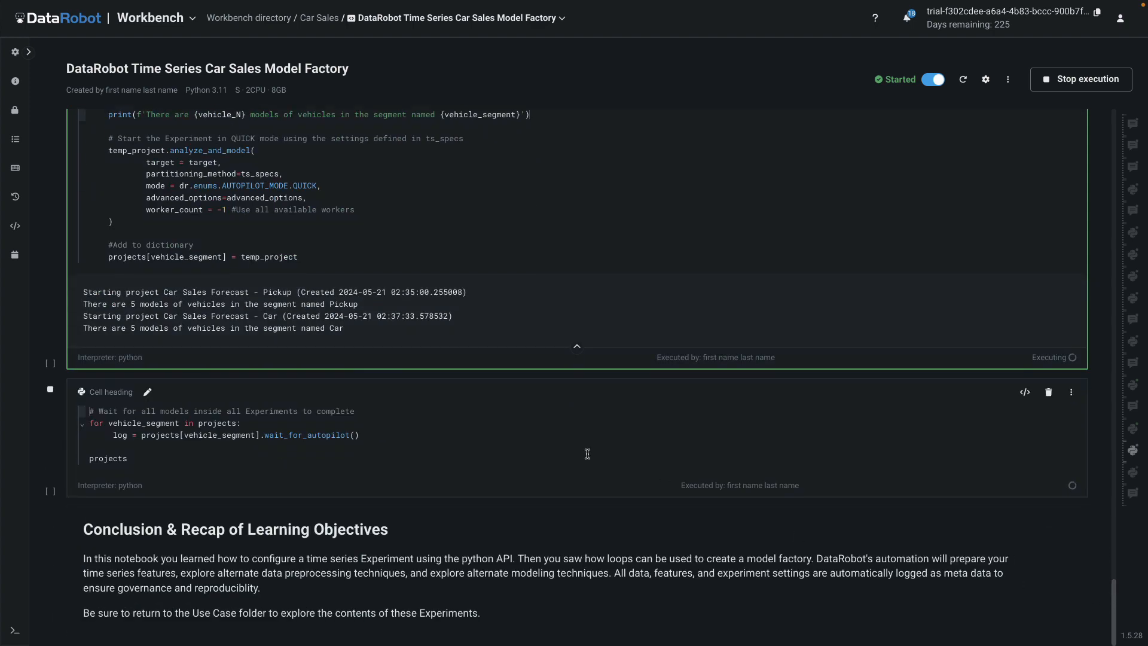
left_click_drag(99, 410, 369, 410)
left_click(368, 410)
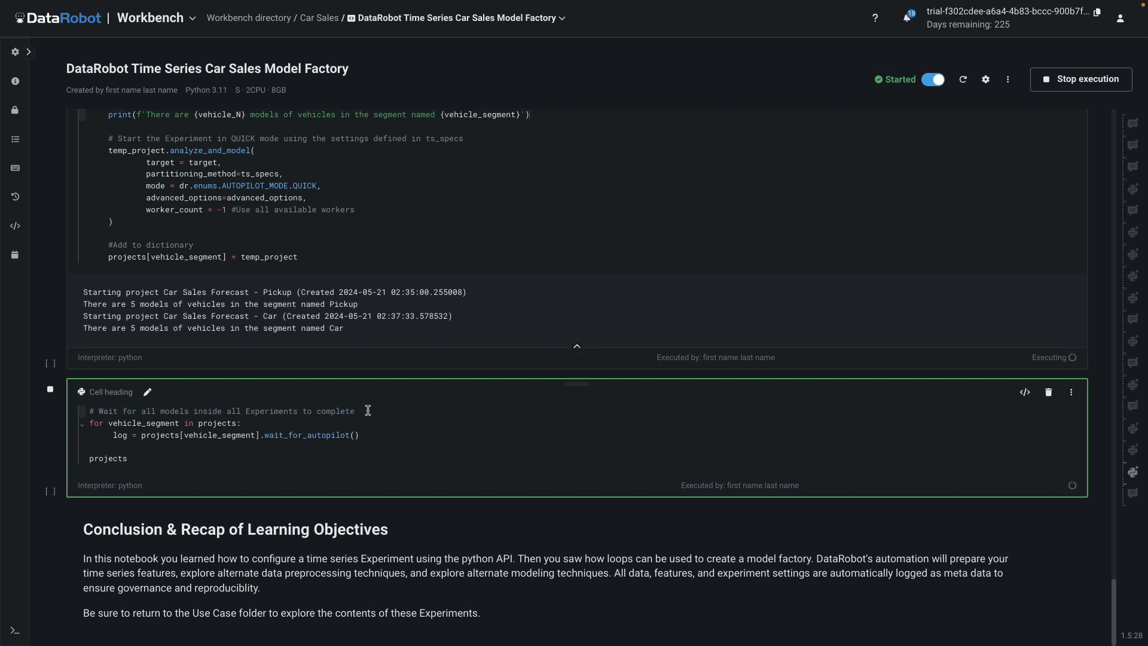
Open the Car Sales Forecast - Pickup experiment from the Car Sales use case and view its best-scoring Elastic-Net Regressor's overview
left_click(311, 18)
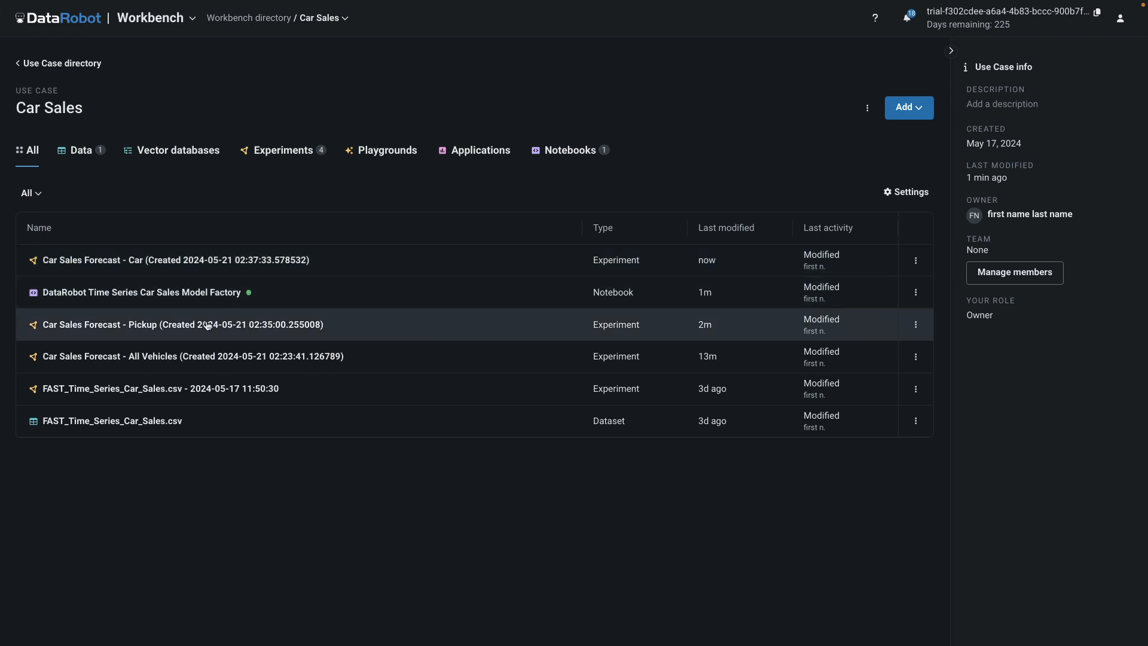
left_click(188, 330)
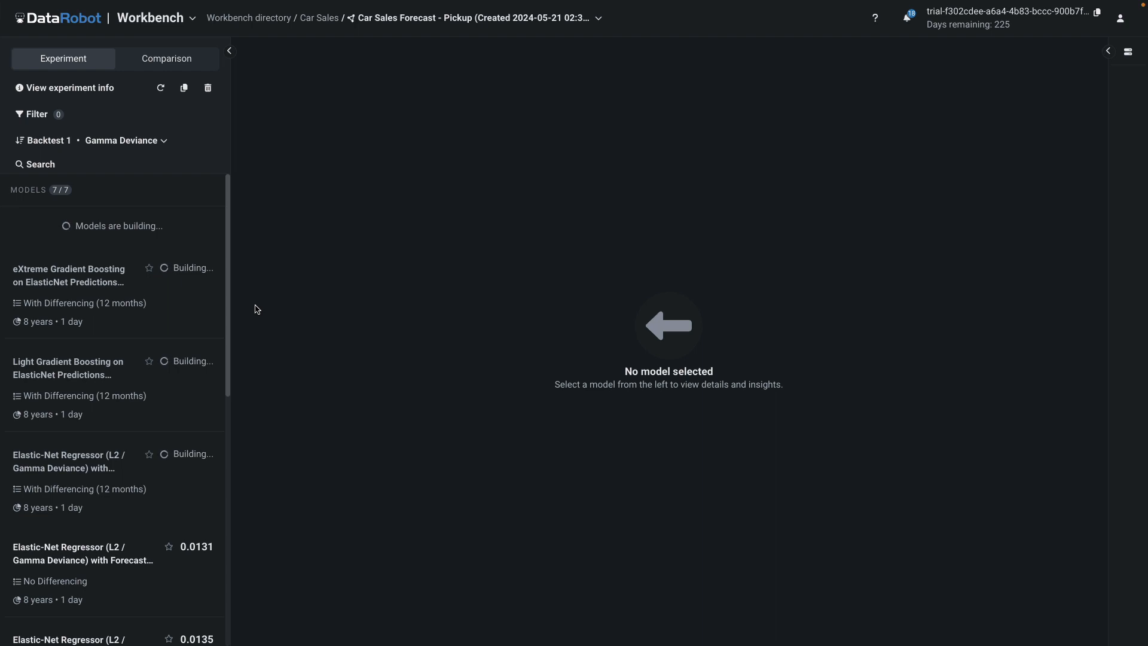
scroll(233, 339, "down", 3)
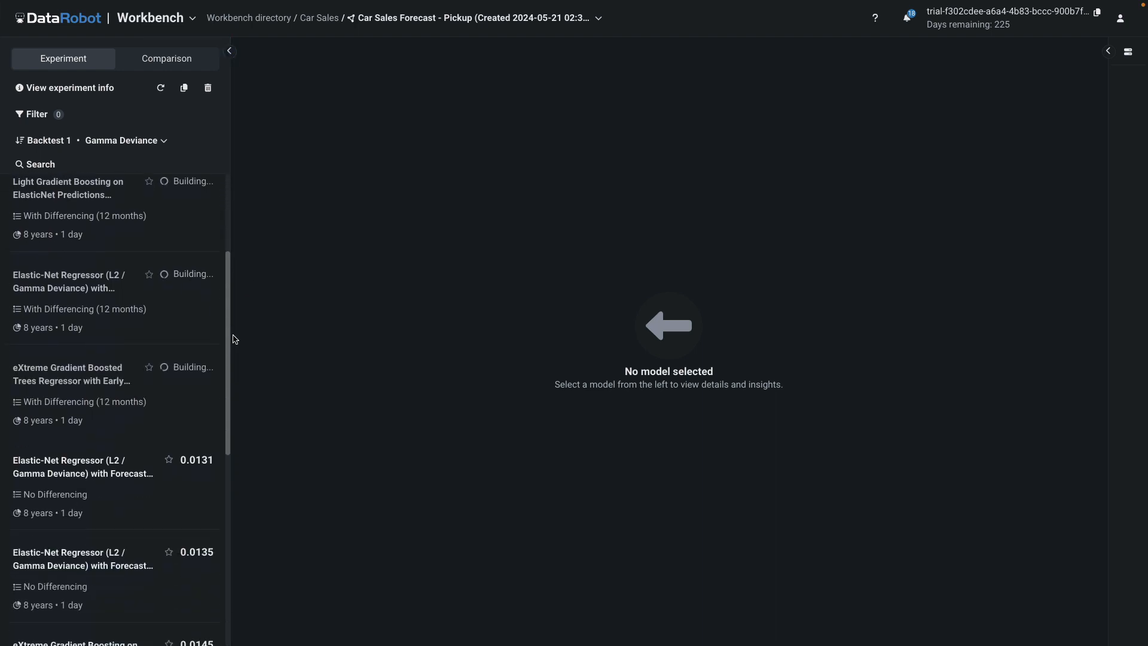
left_click(86, 464)
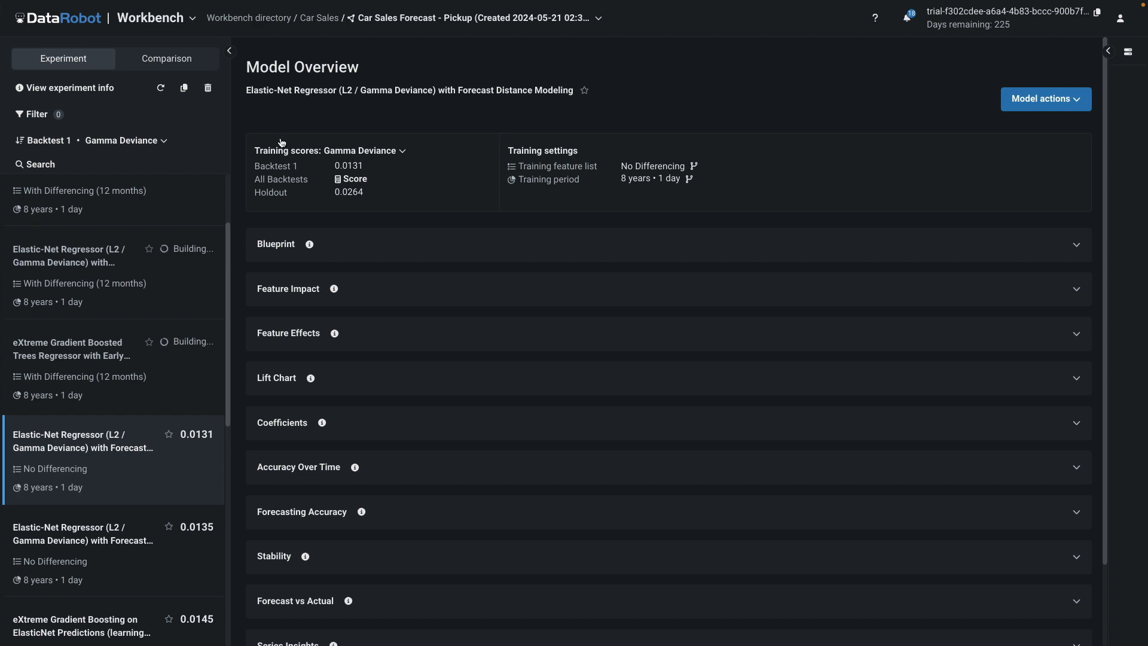
Return to the DataRobot Time Series Car Sales Model Factory notebook through the use case and look through its cells
left_click(321, 19)
left_click(257, 261)
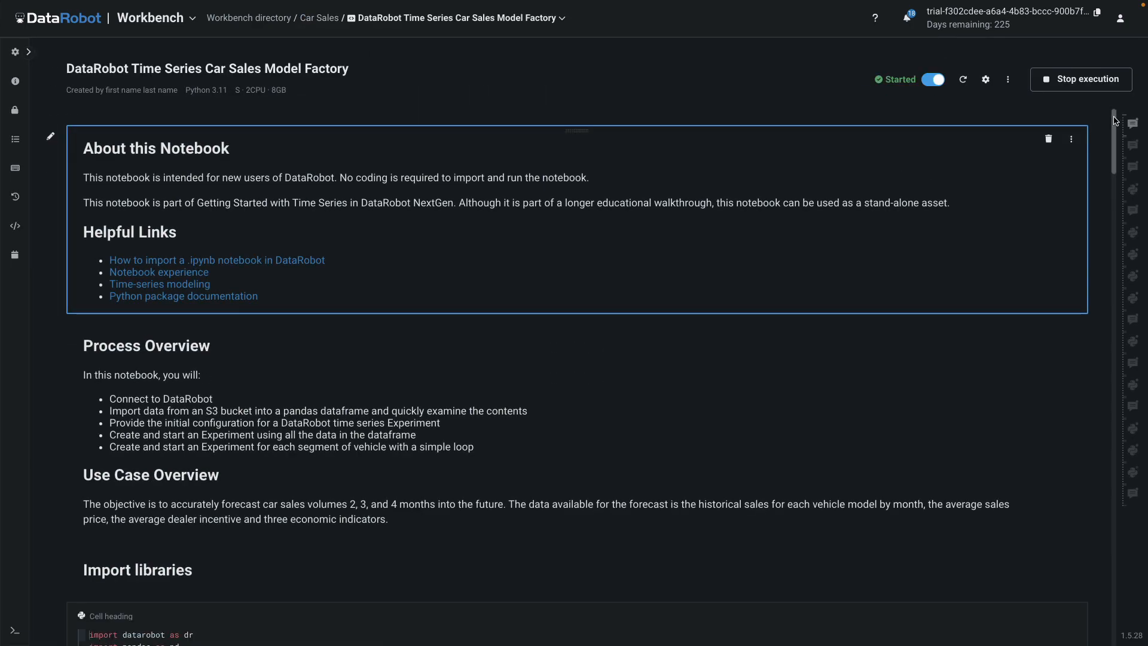
scroll(1114, 148, "down", 4)
left_click_drag(1114, 148, 1119, 542)
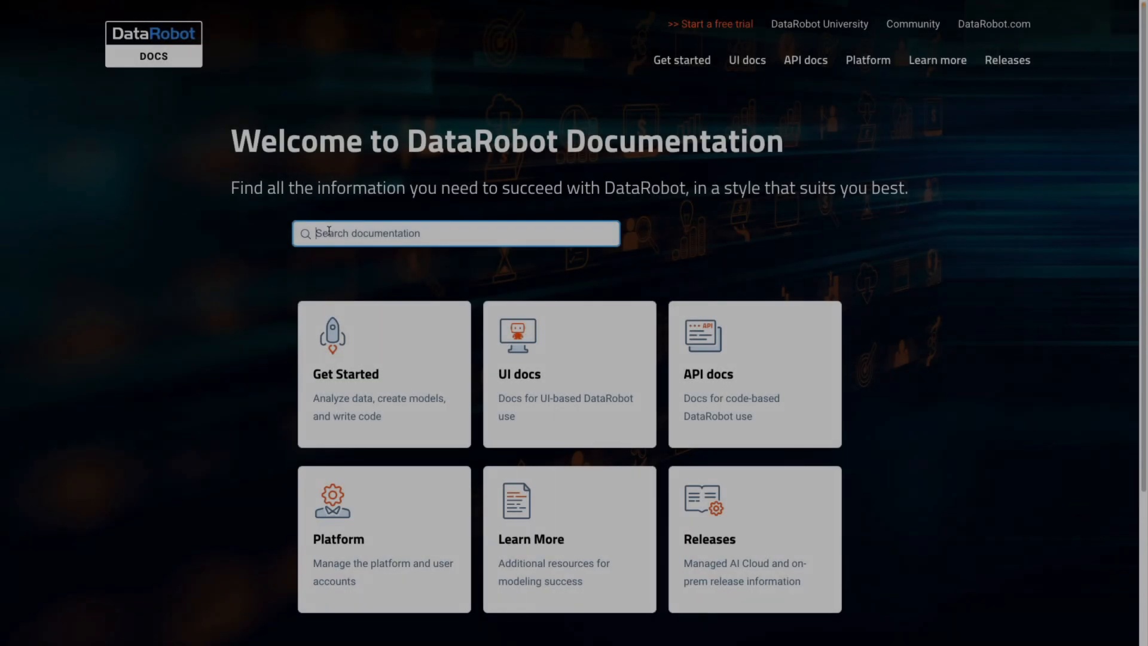
Switch to the DataRobot documentation site and search it for "model factory"
type("model factory")
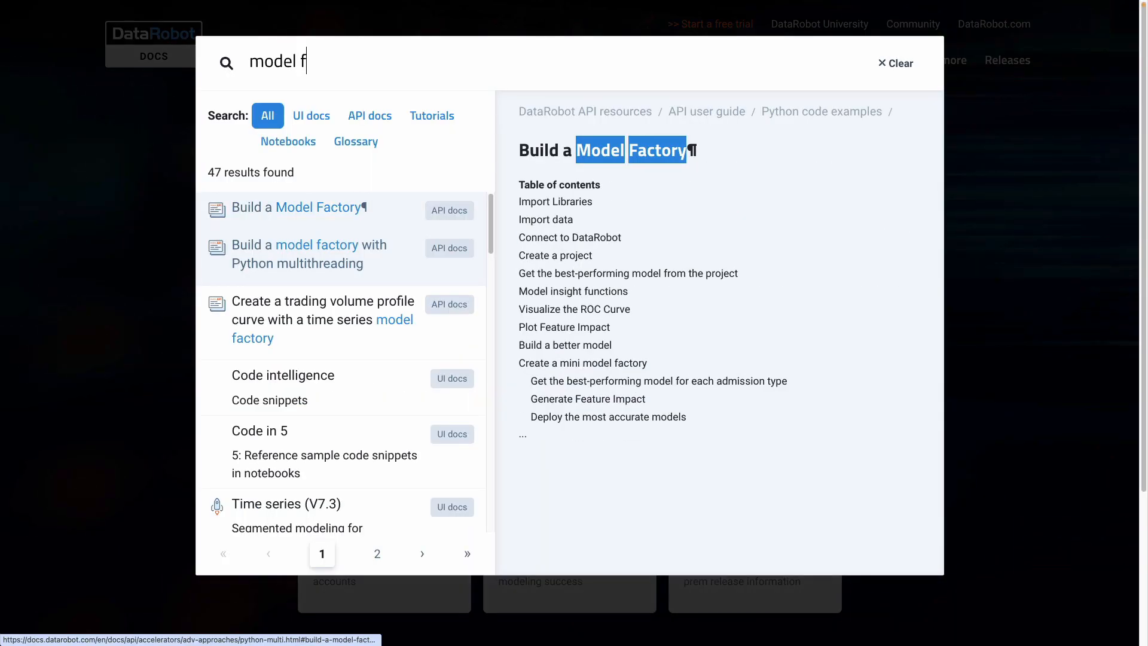